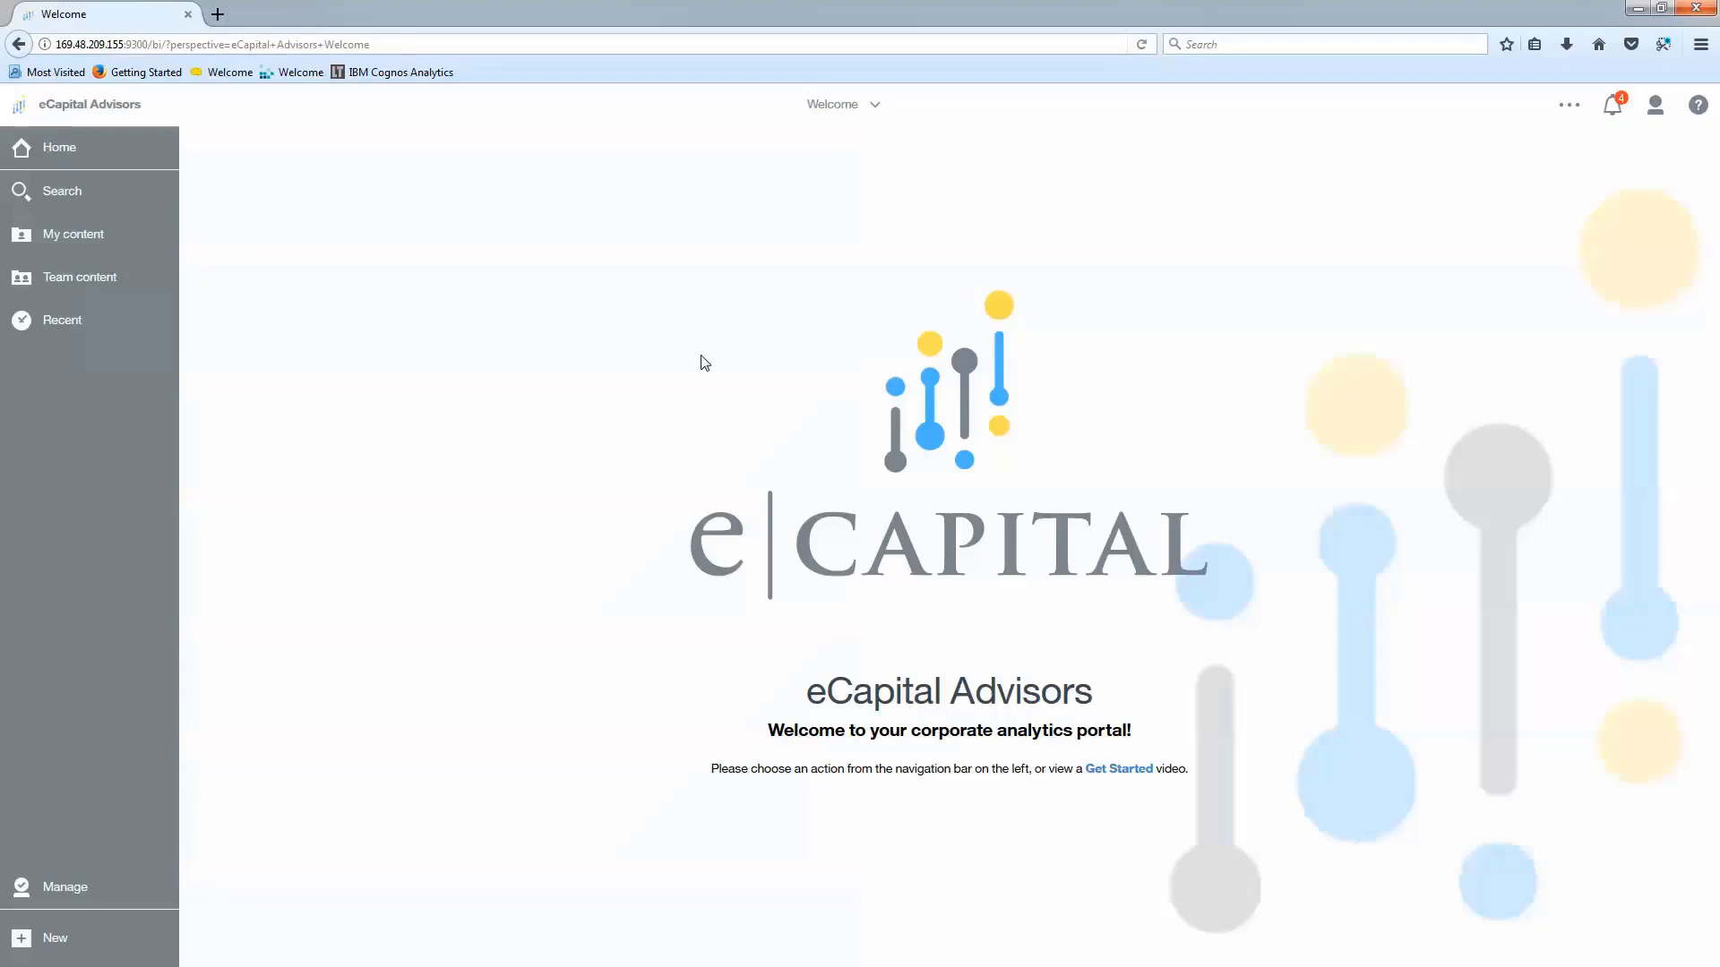
- Open the Welcome dropdown to list the open views, Welcome and Starbucks report
{"action": "left_click", "coordinate": [833, 105]}
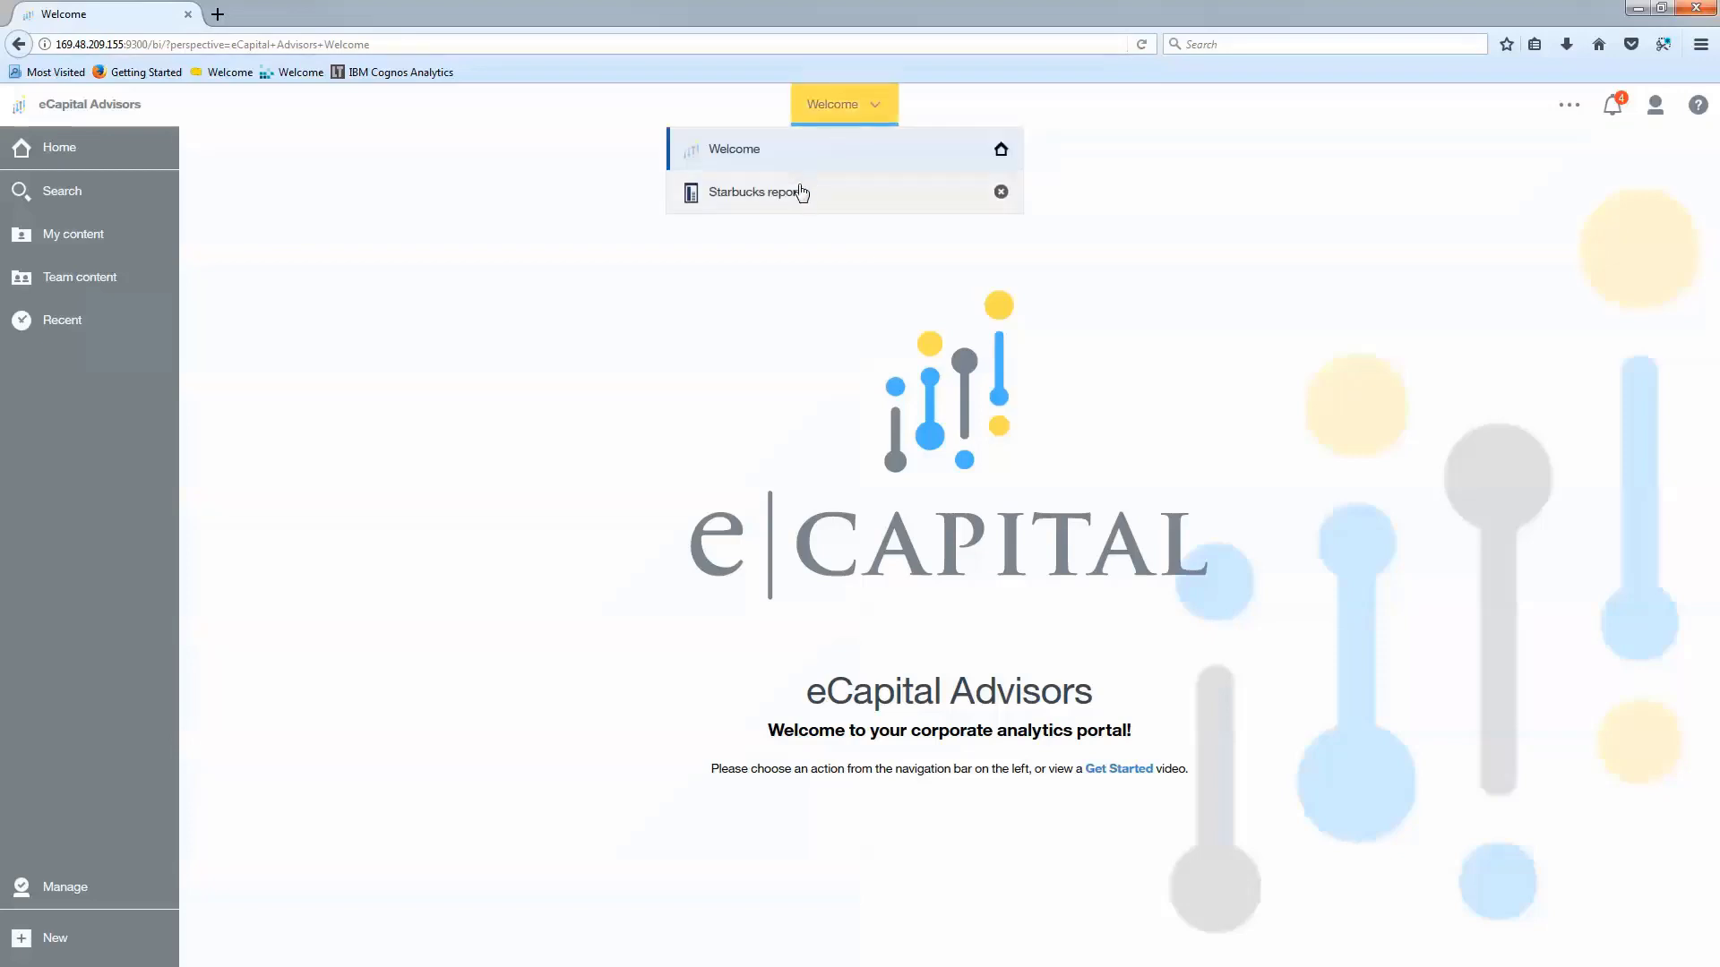
- Switch to the Starbucks report's GrossMargin store map and bring up the new-content choices
{"action": "left_click", "coordinate": [795, 190]}
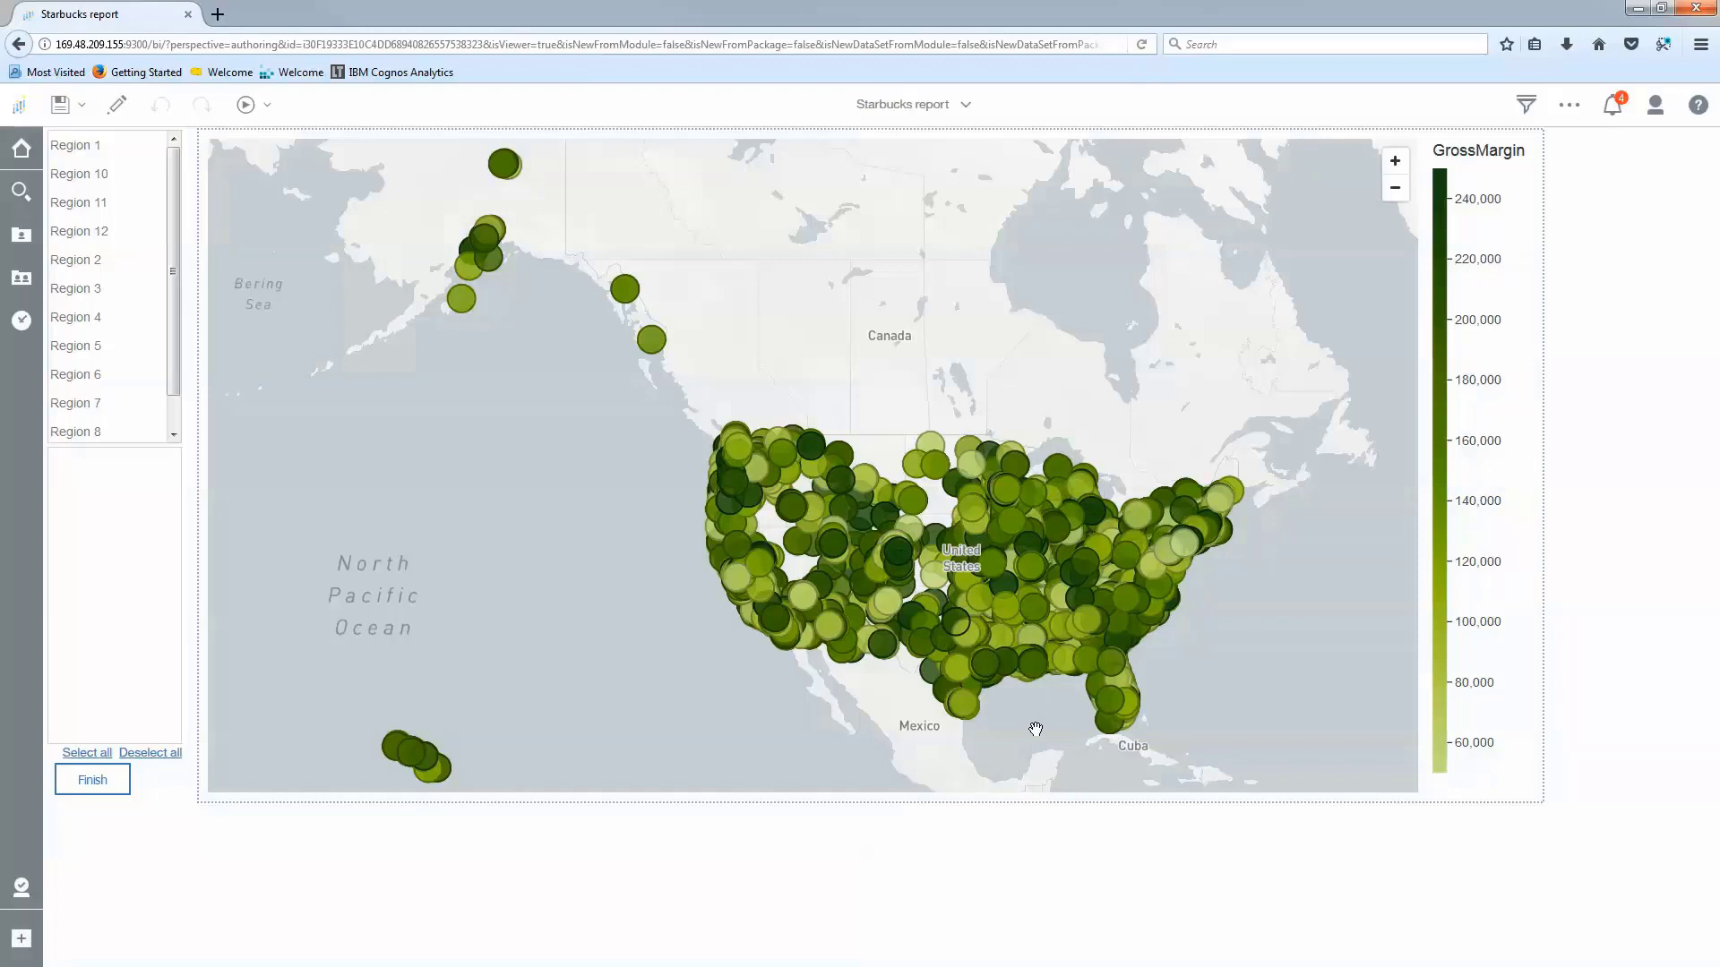
{"action": "mouse_move", "coordinate": [1035, 664]}
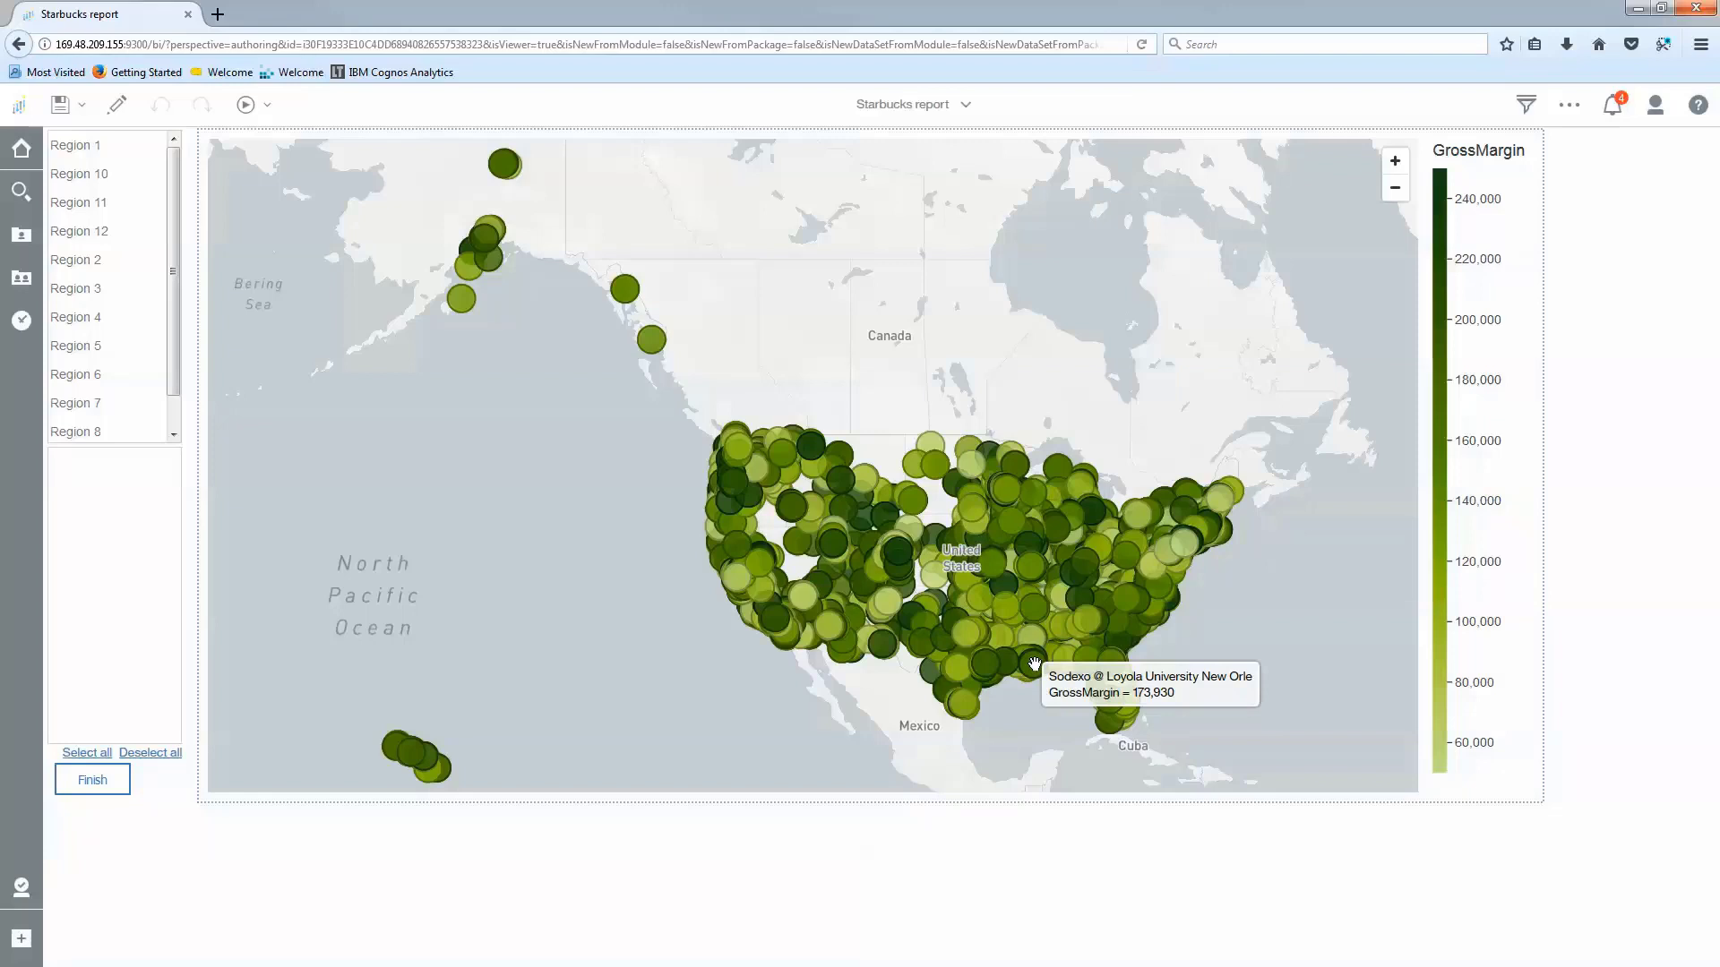
{"action": "left_click", "coordinate": [21, 941]}
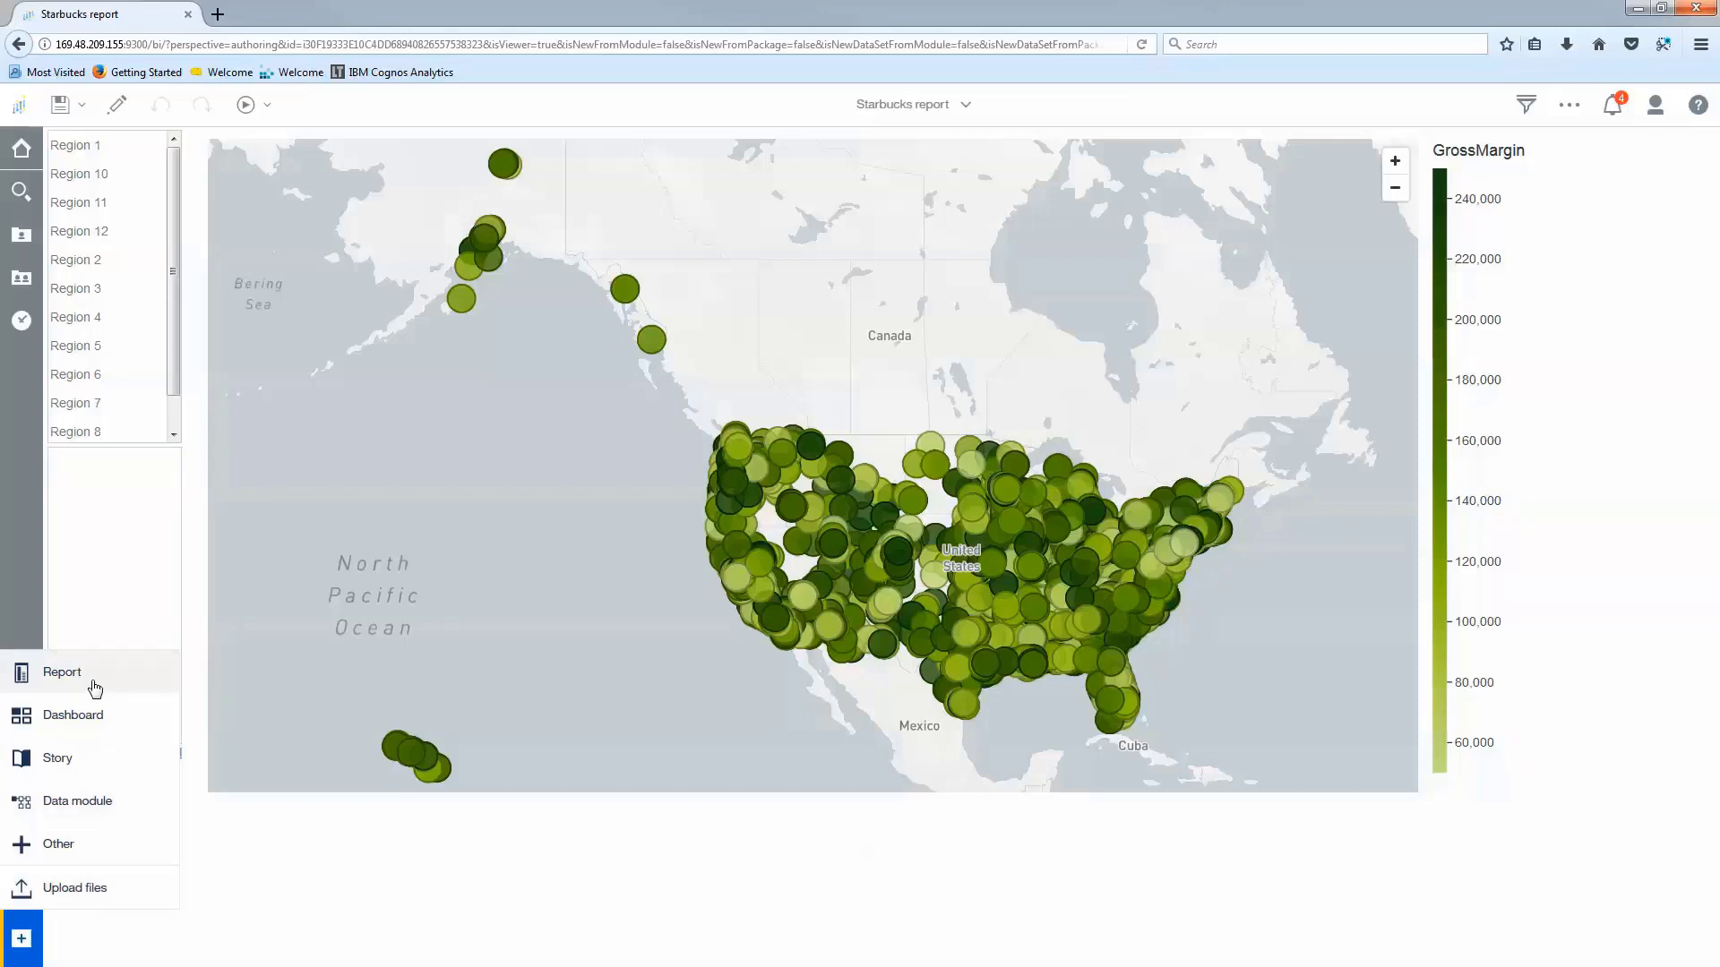
- Start a new report and insert a two-column table
{"action": "left_click", "coordinate": [94, 688]}
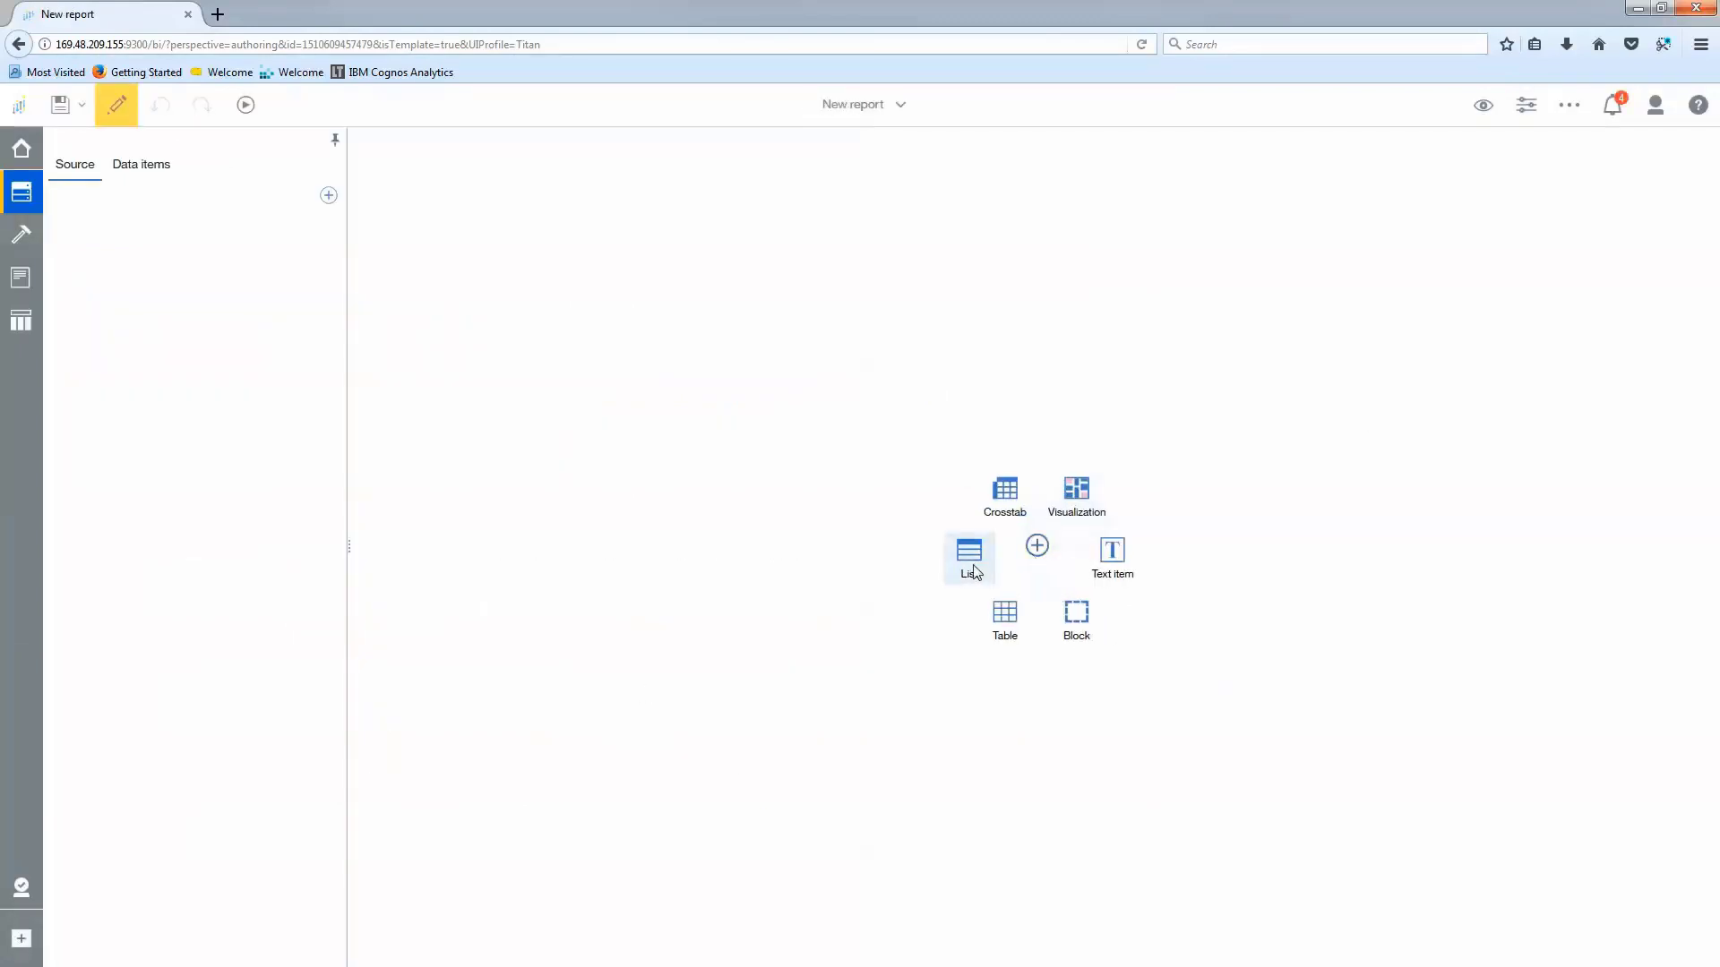
{"action": "left_click", "coordinate": [1005, 638]}
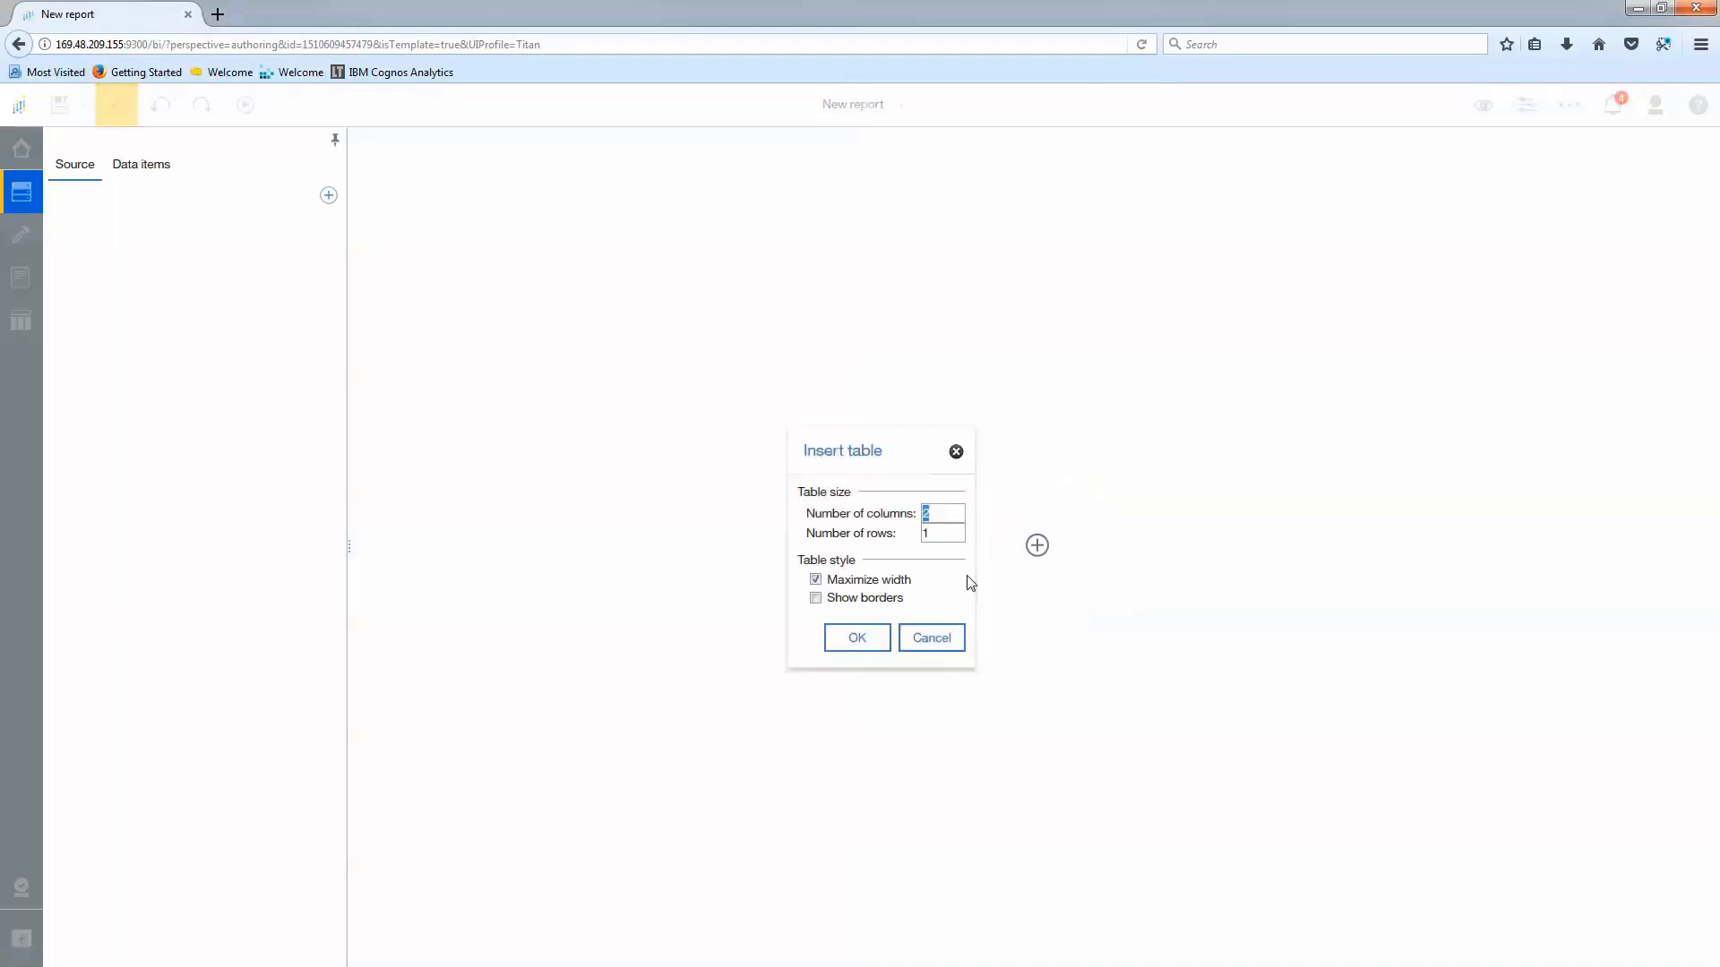
{"action": "left_click", "coordinate": [852, 638]}
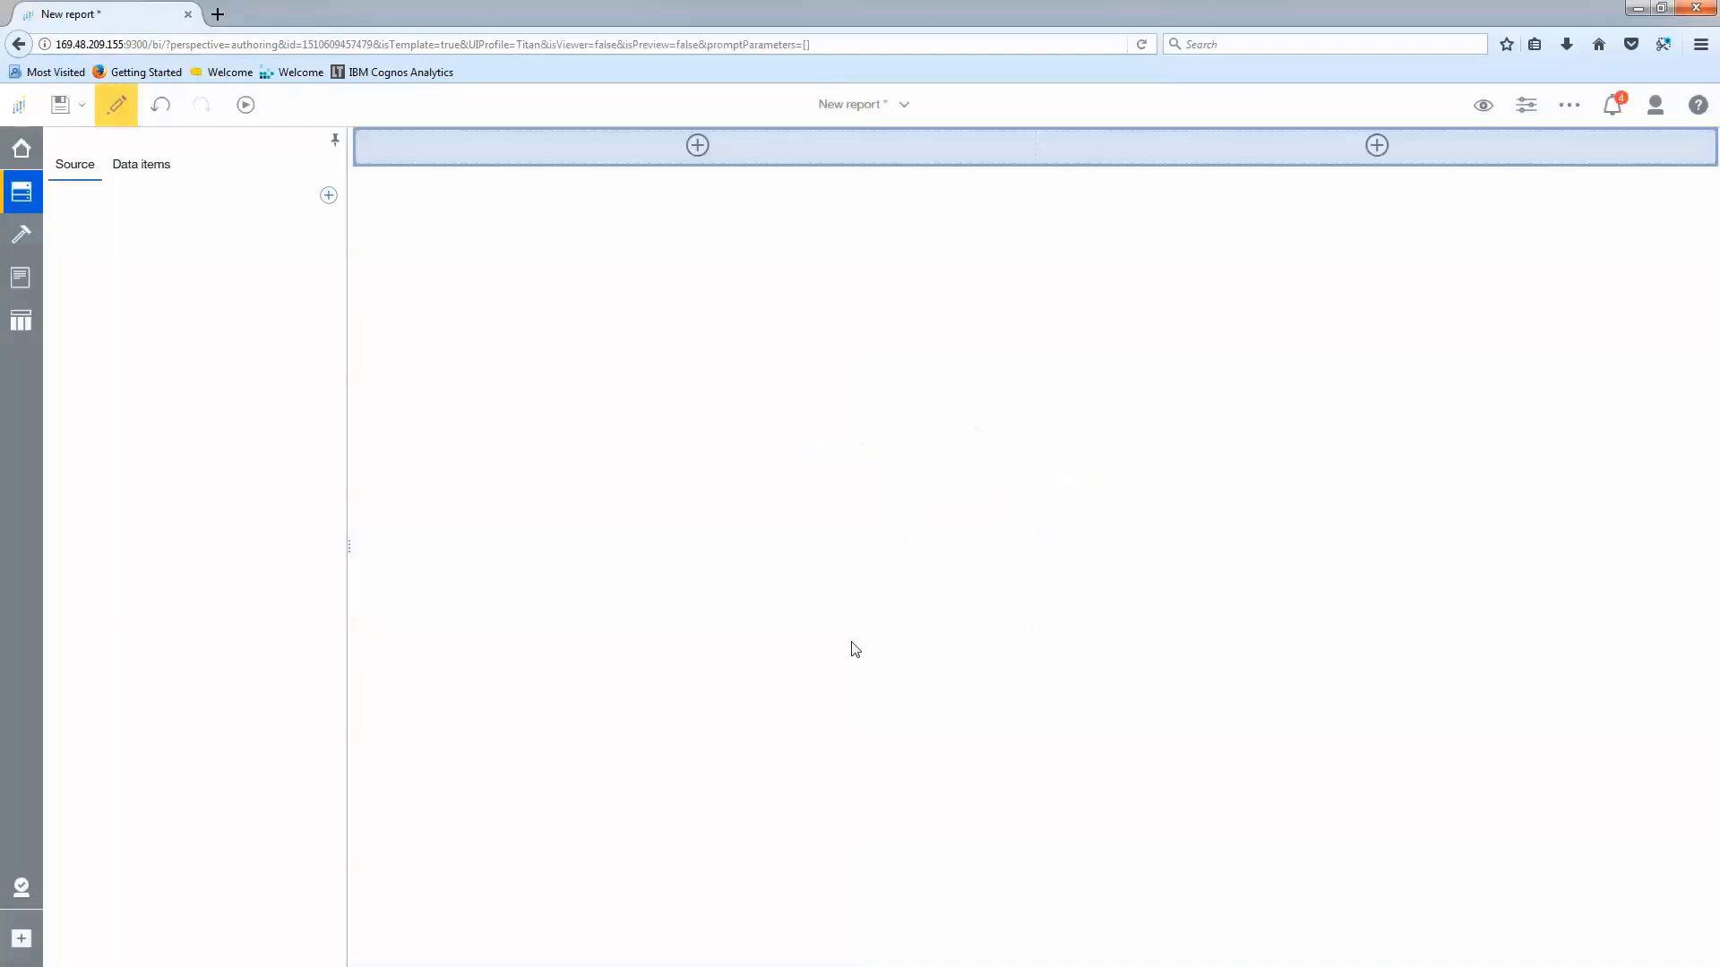
- Nest a one-column table inside the left cell of the two-column table
{"action": "left_click", "coordinate": [697, 147]}
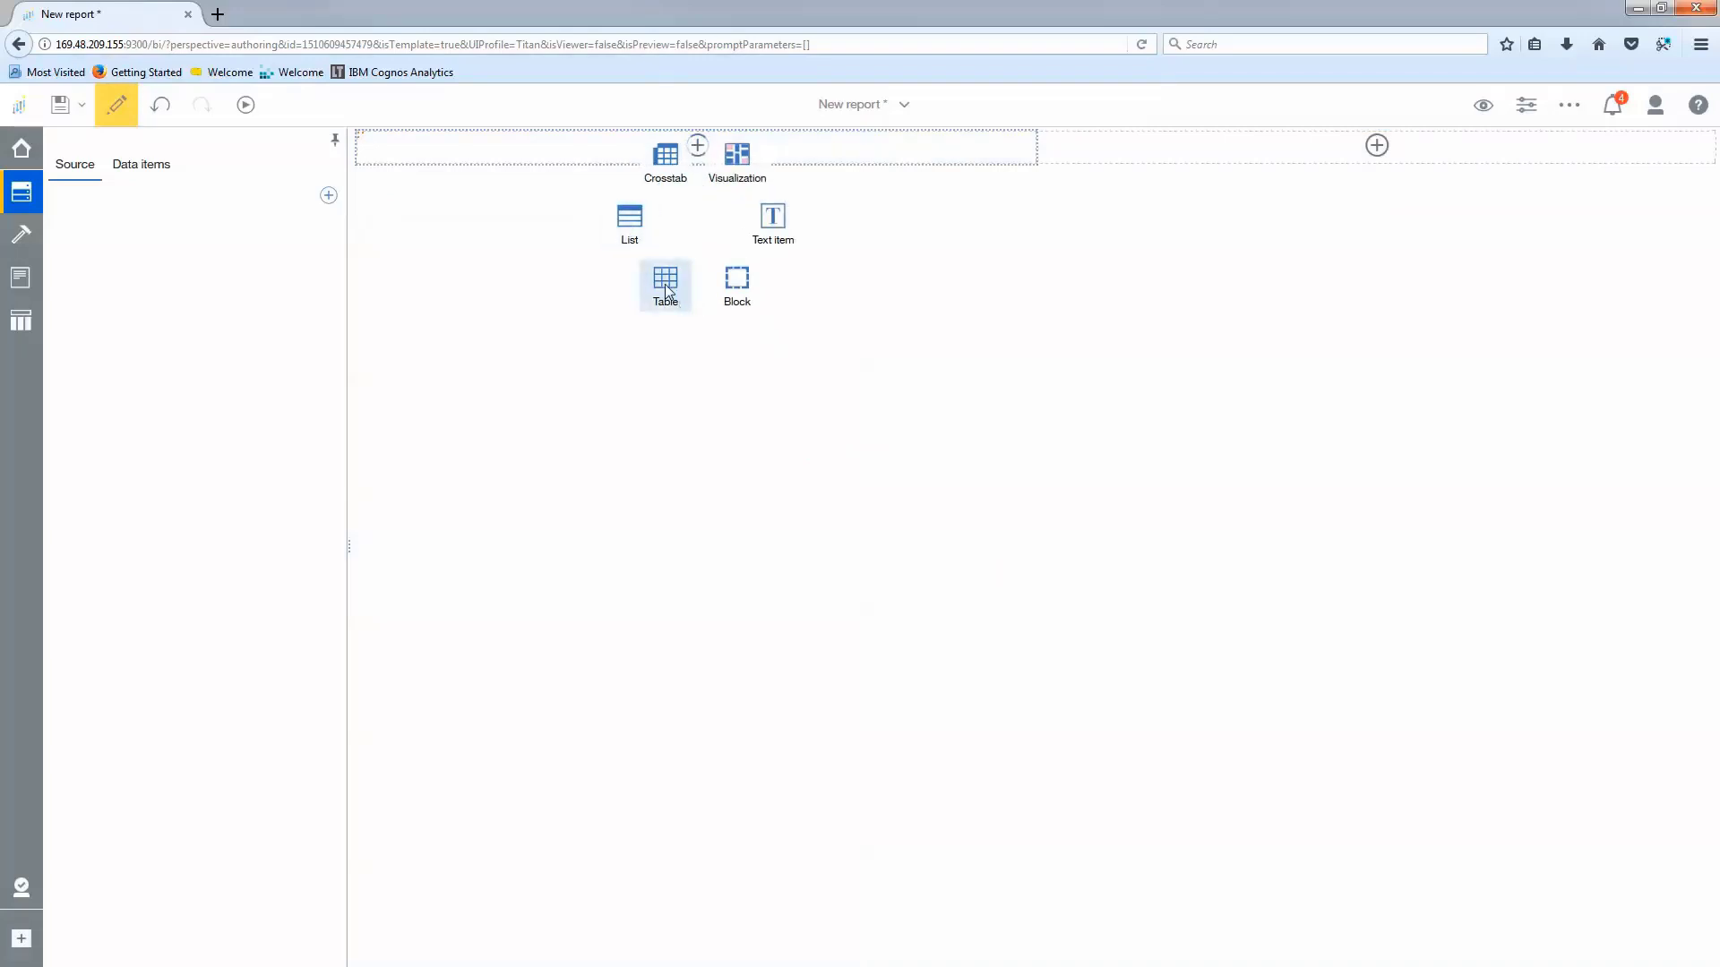
{"action": "left_click", "coordinate": [664, 283]}
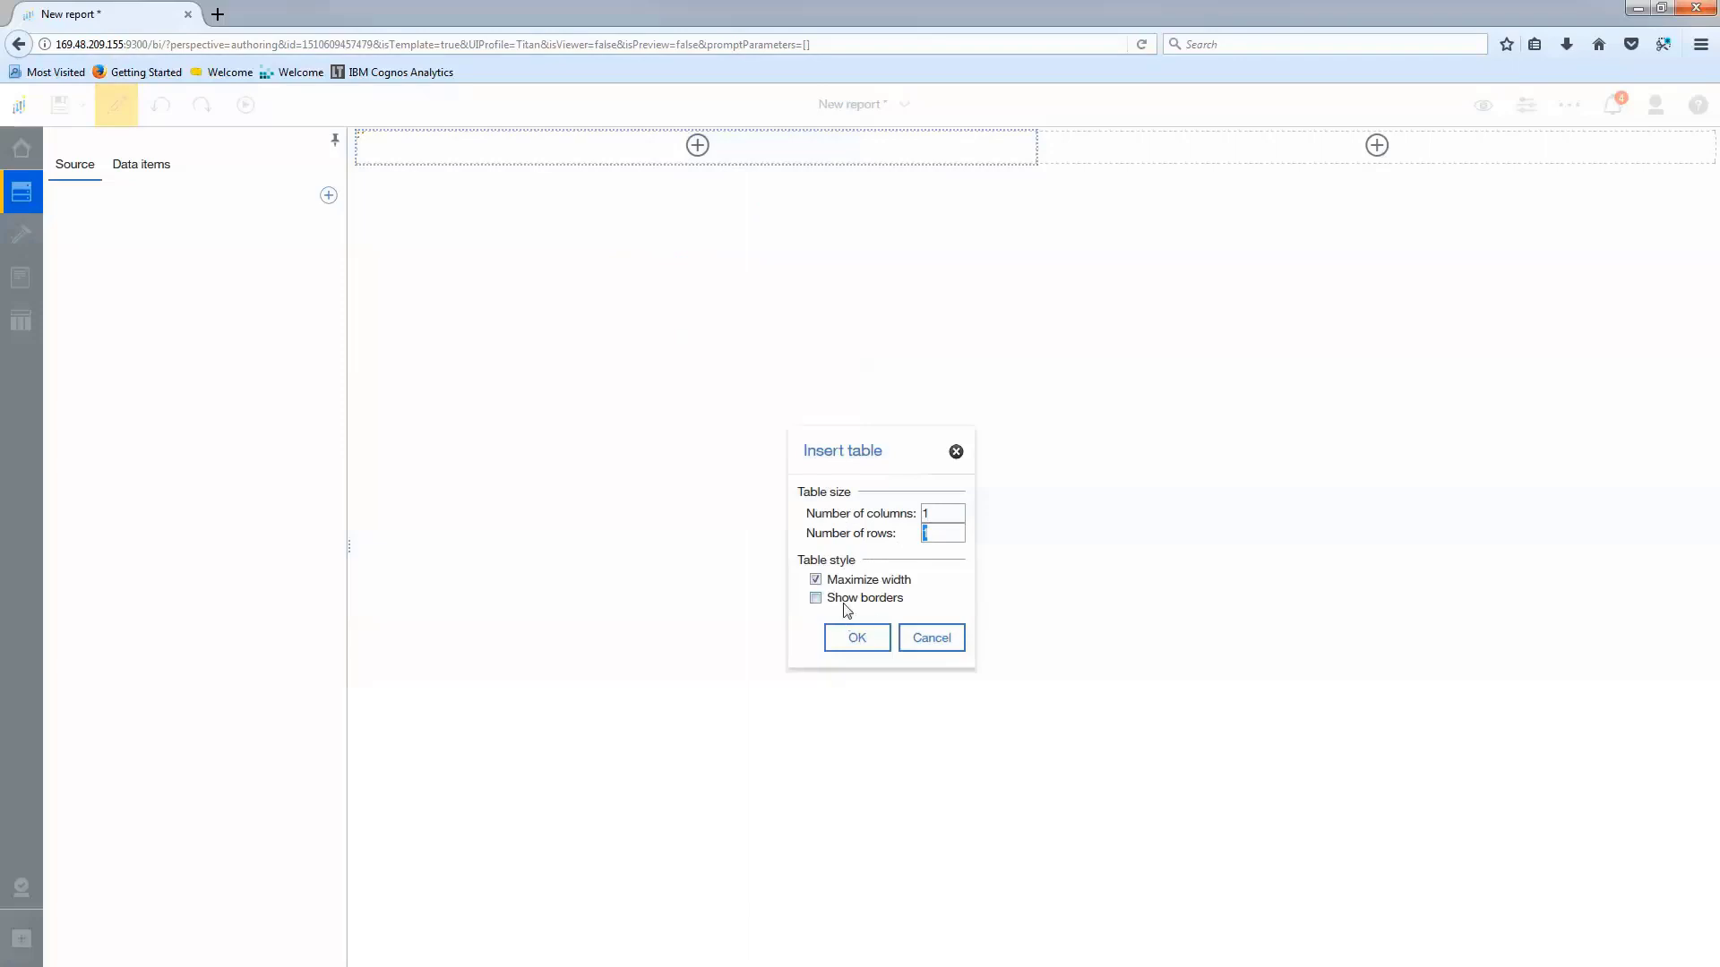
{"action": "left_click", "coordinate": [854, 637]}
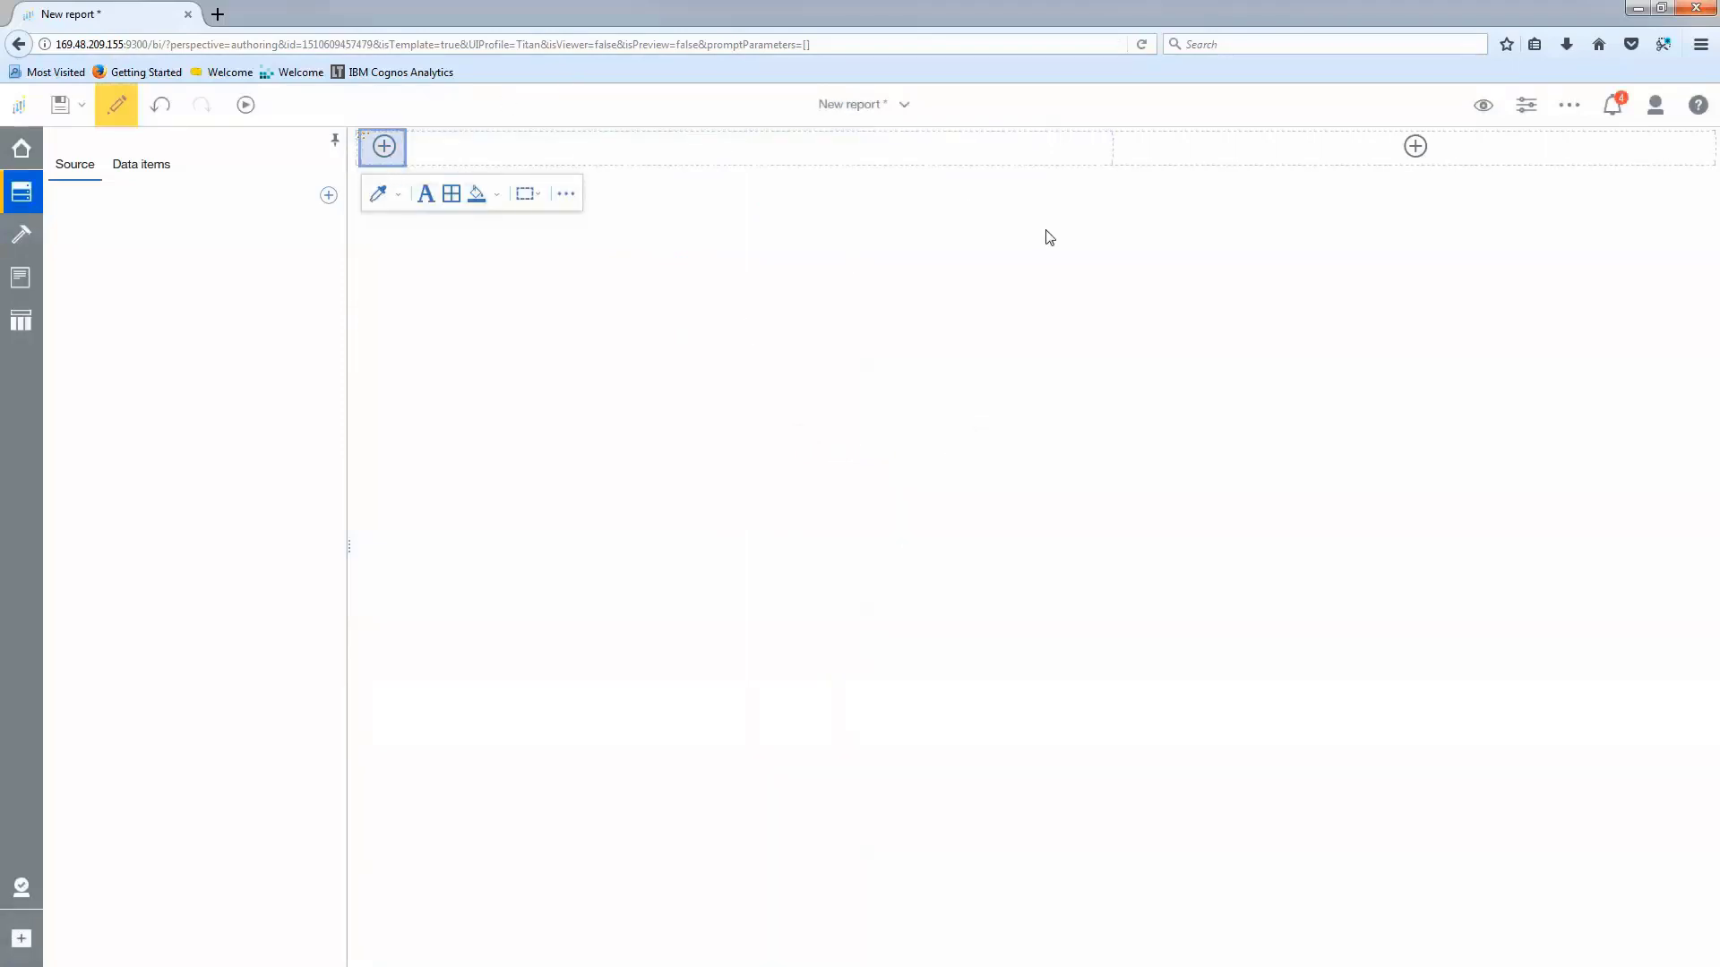
{"action": "left_click", "coordinate": [545, 152]}
{"action": "left_click", "coordinate": [384, 146]}
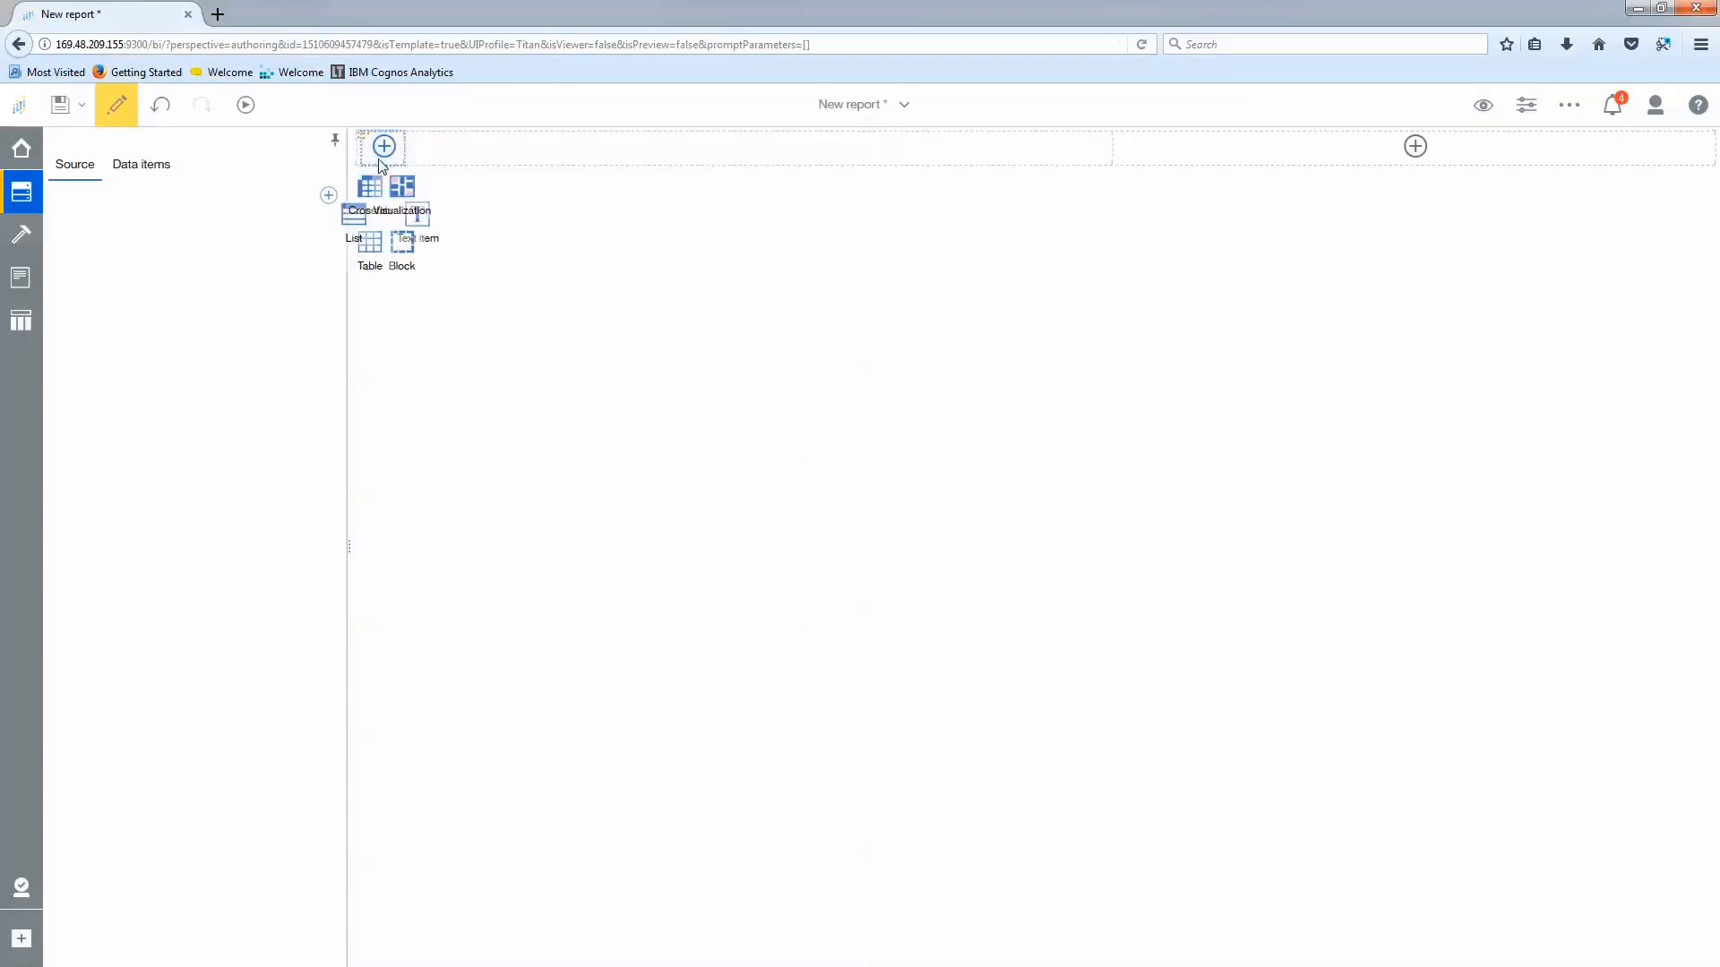
- Add the Starbucks data module from My content as the source and expand Starbucks Xlsx
{"action": "left_click", "coordinate": [107, 235]}
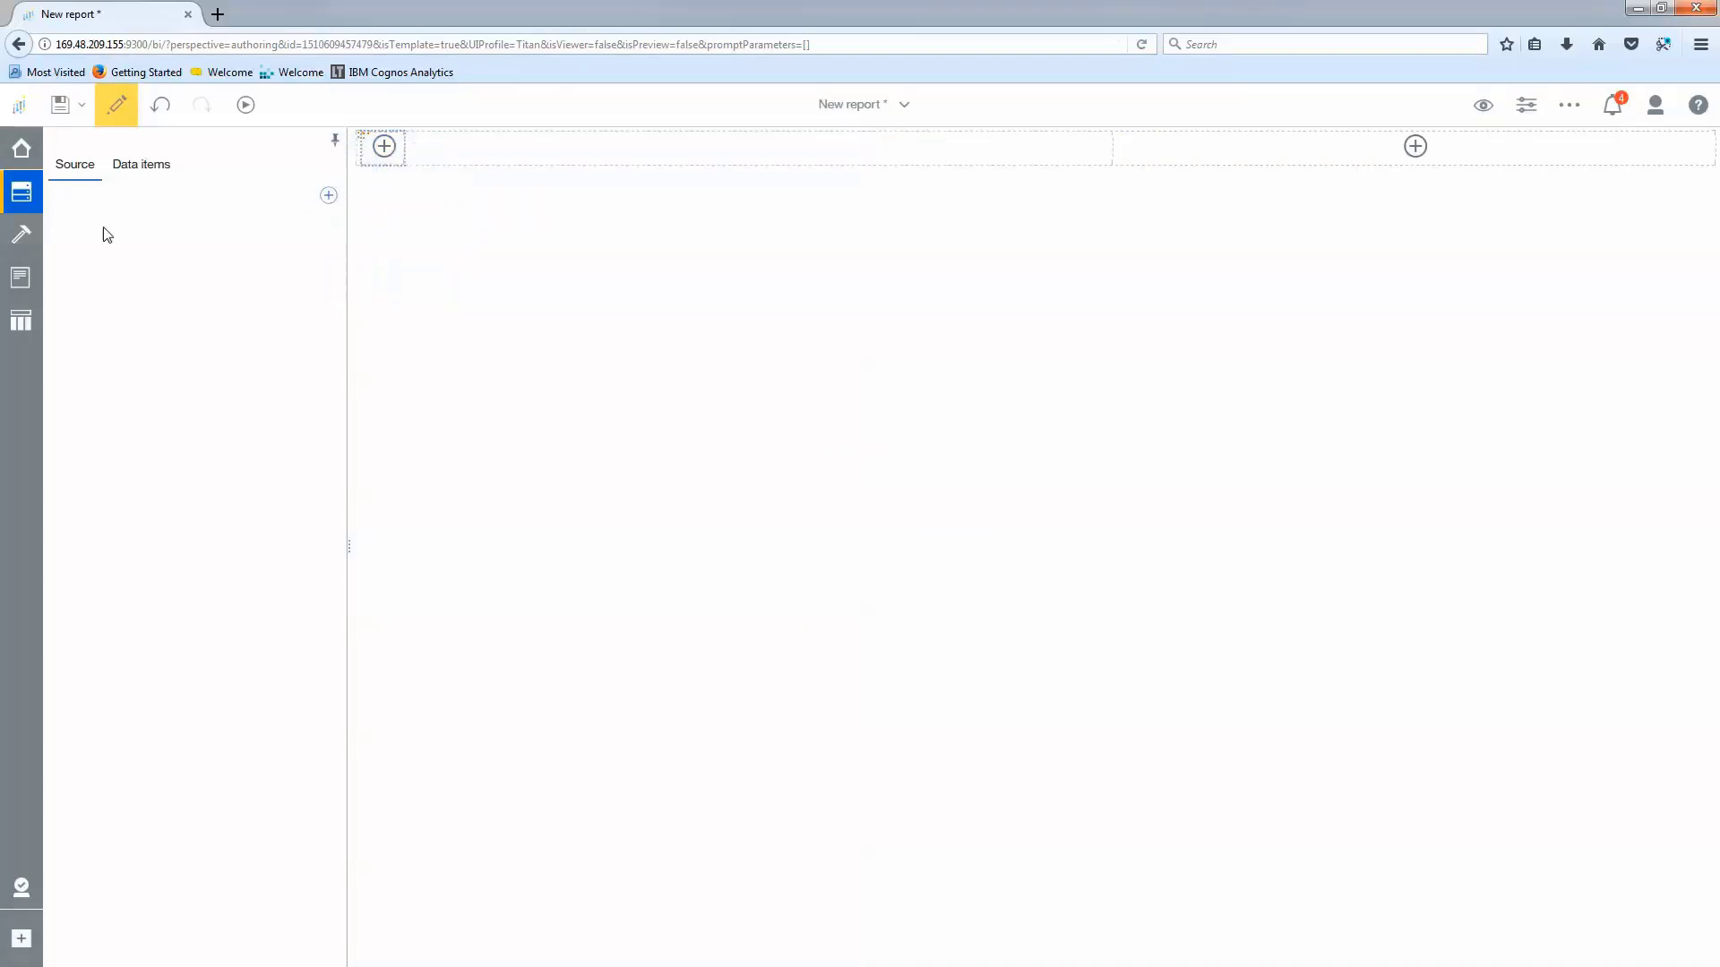
{"action": "left_click", "coordinate": [328, 196]}
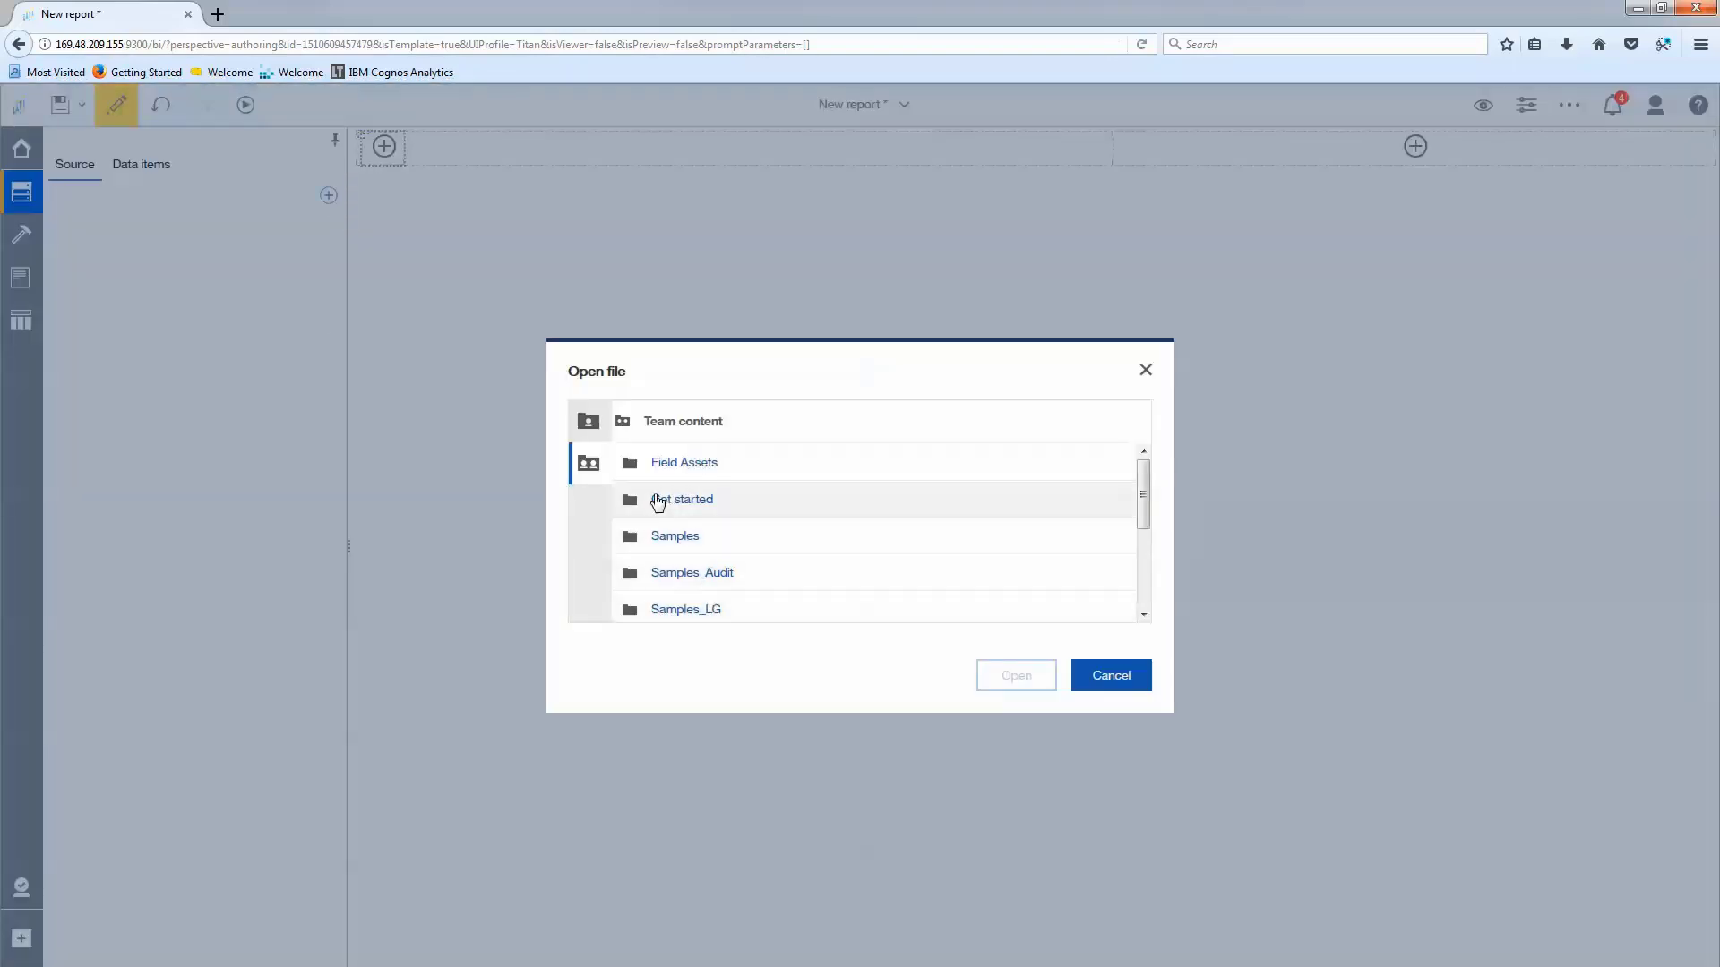
{"action": "left_click", "coordinate": [588, 421]}
{"action": "left_click", "coordinate": [657, 538]}
{"action": "left_click", "coordinate": [1016, 682]}
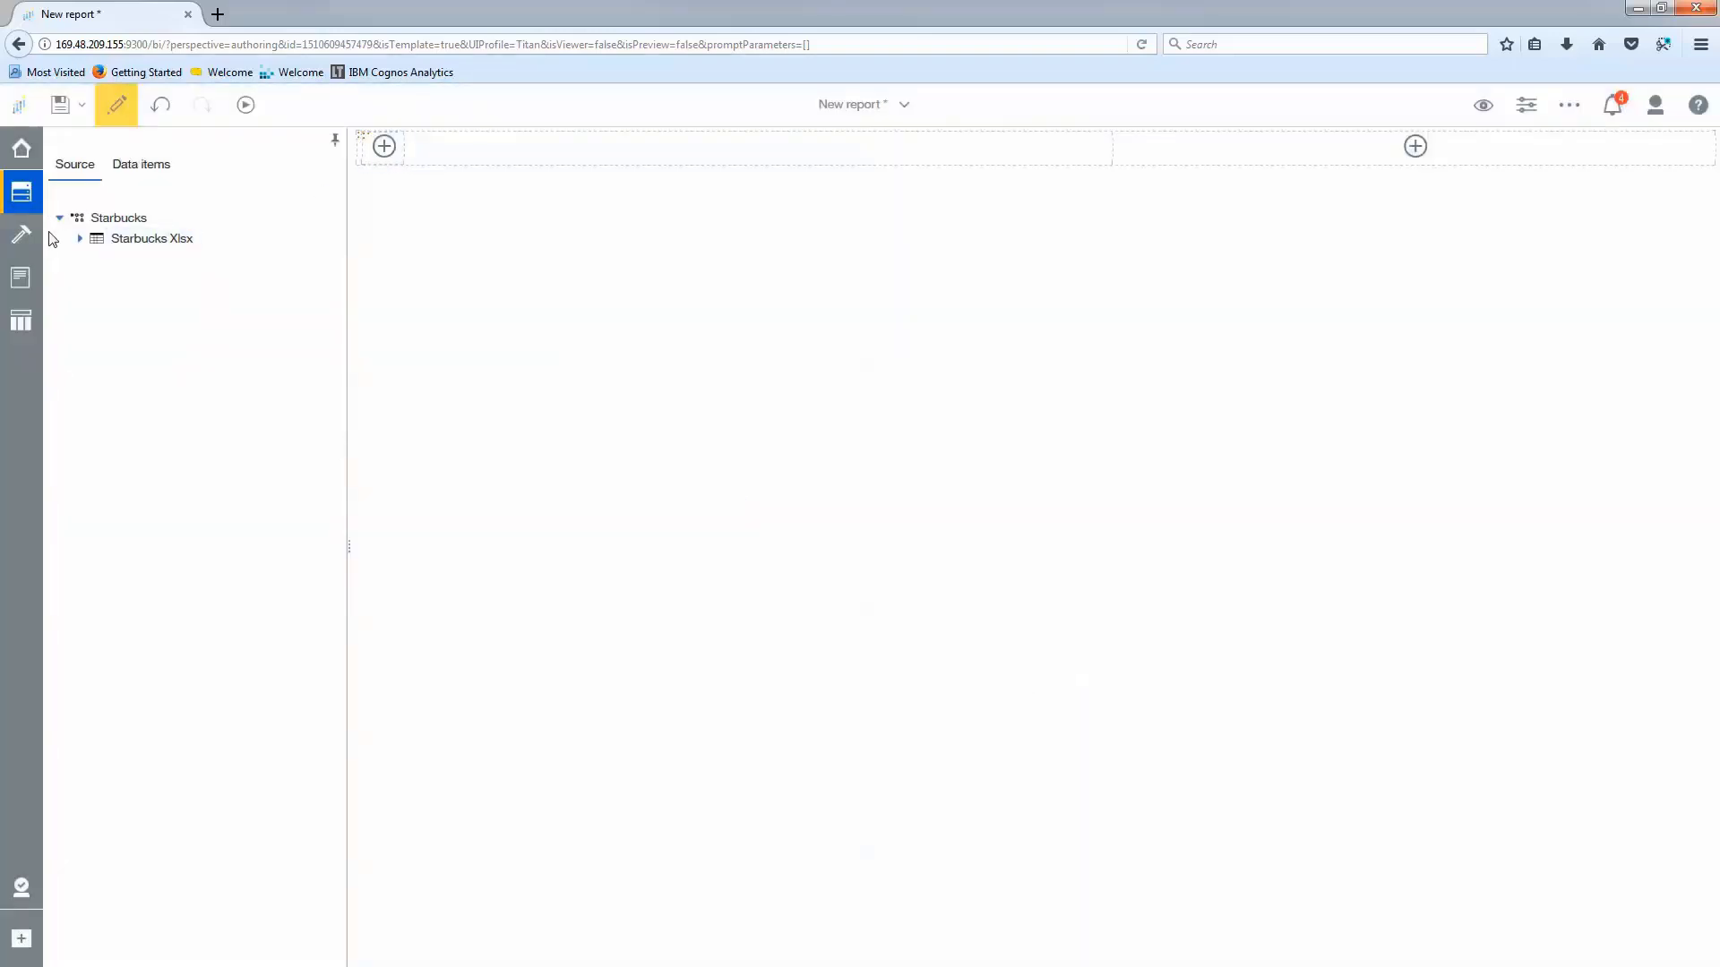
{"action": "left_click", "coordinate": [80, 238]}
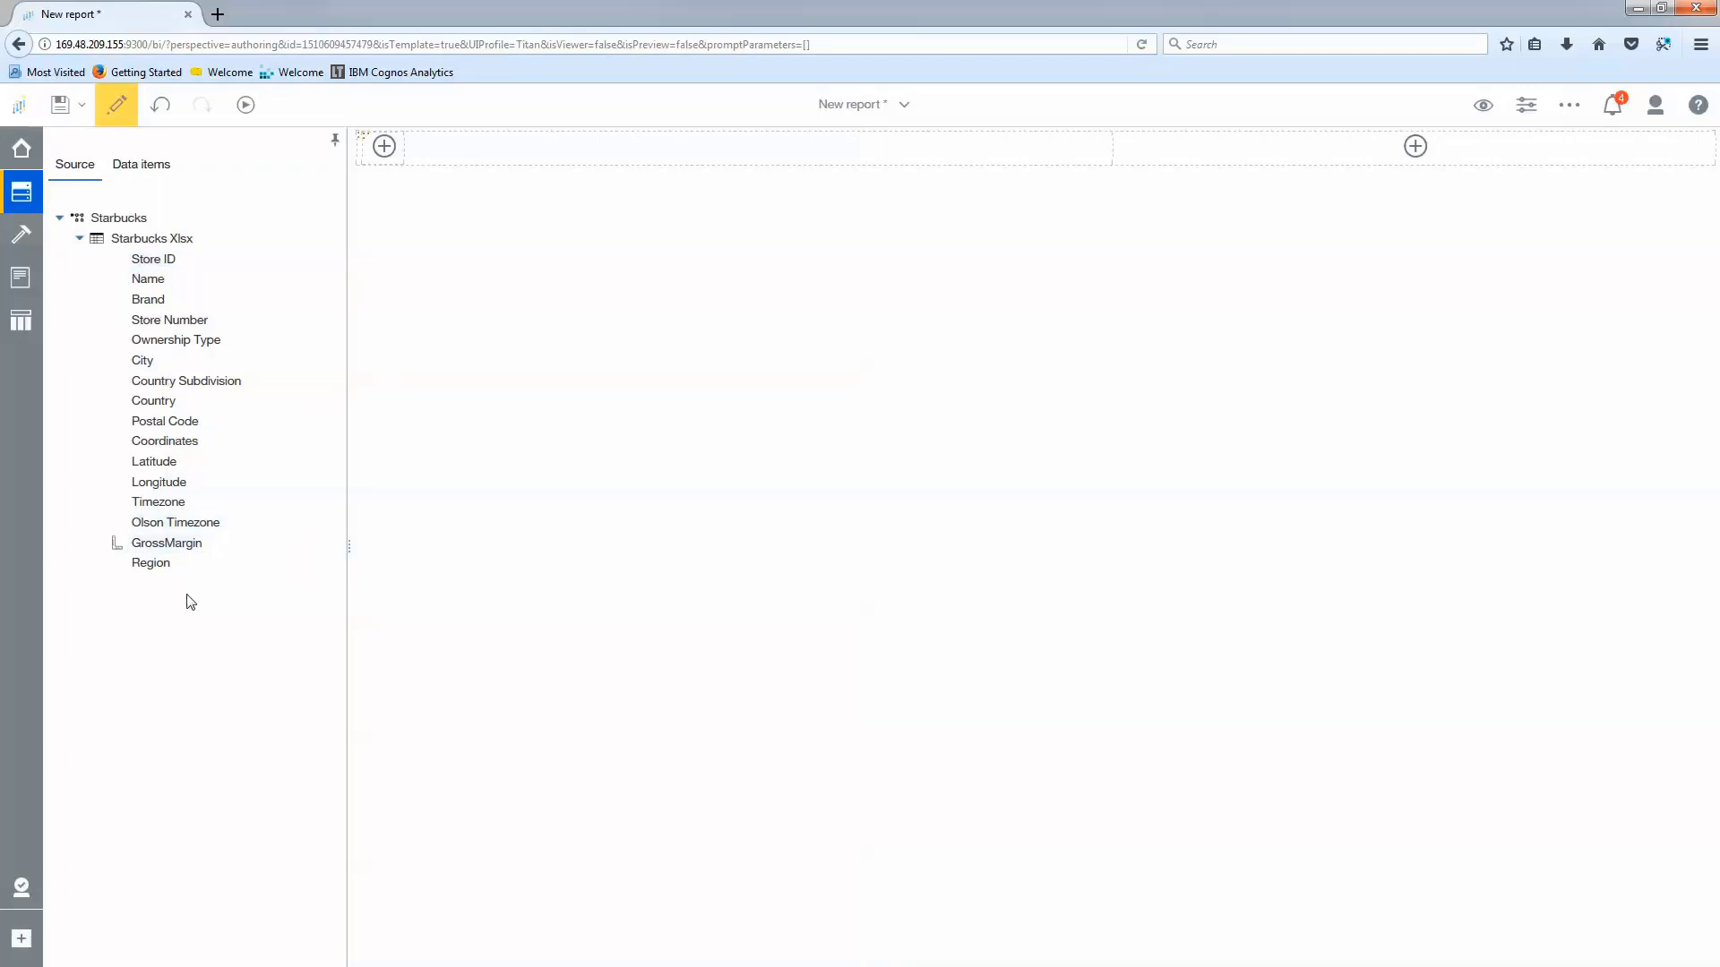
{"action": "left_click", "coordinate": [1413, 153]}
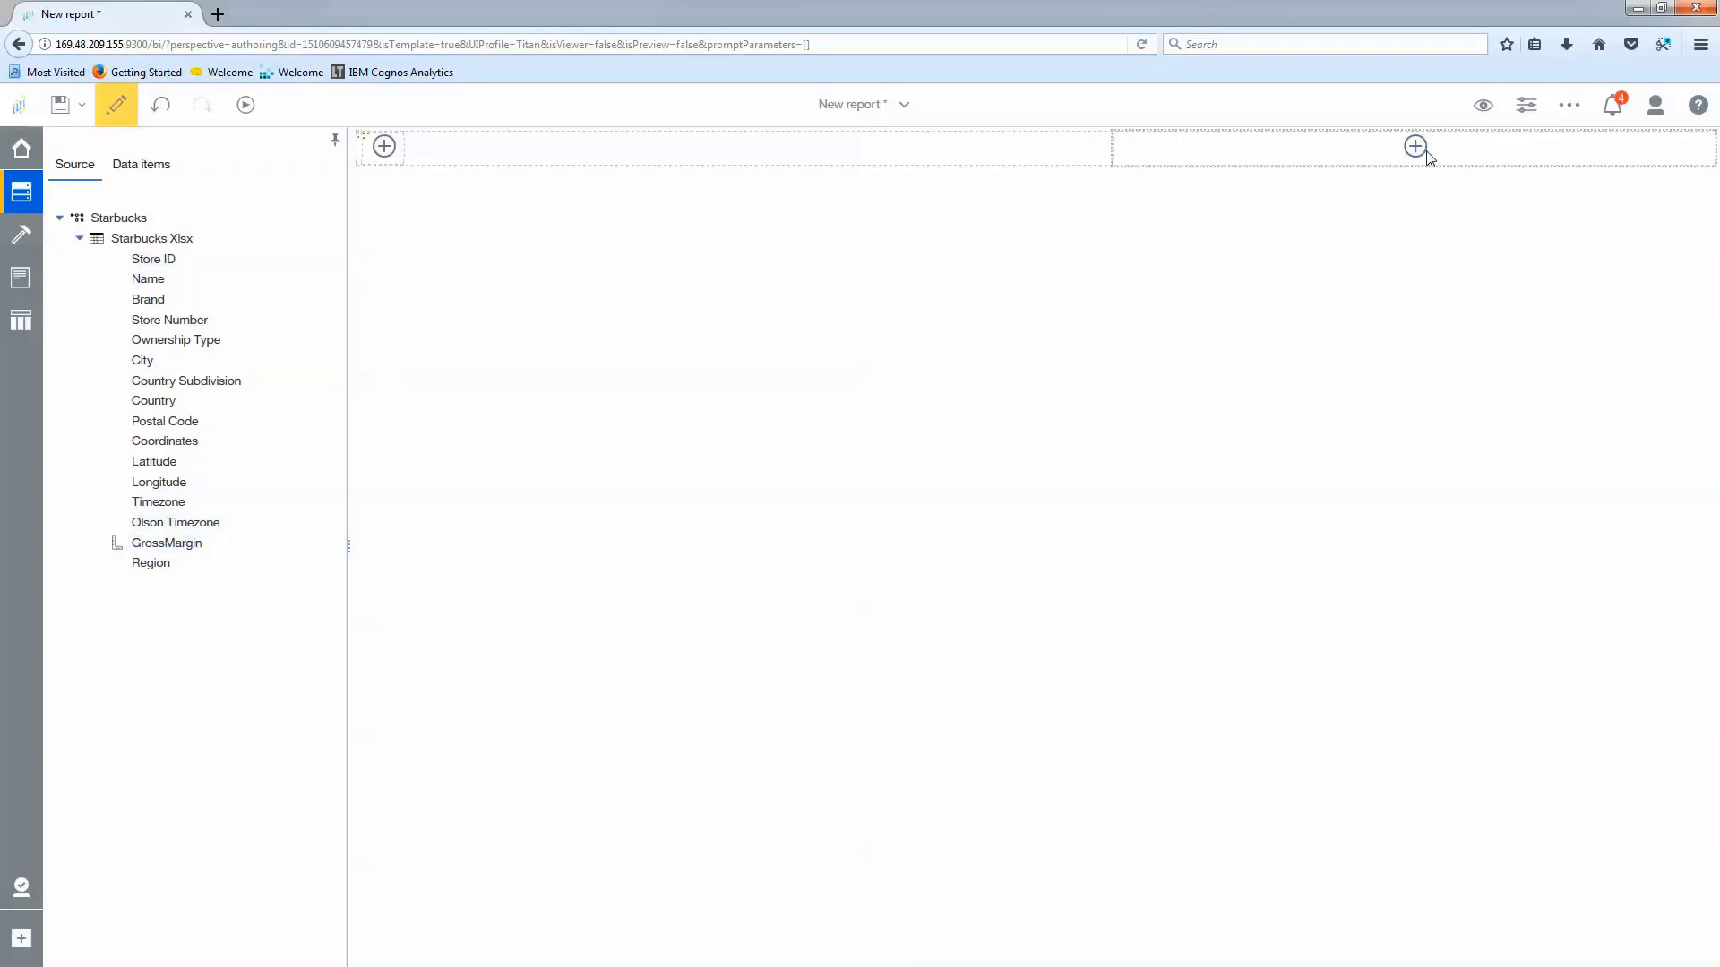
{"action": "left_click", "coordinate": [1419, 150]}
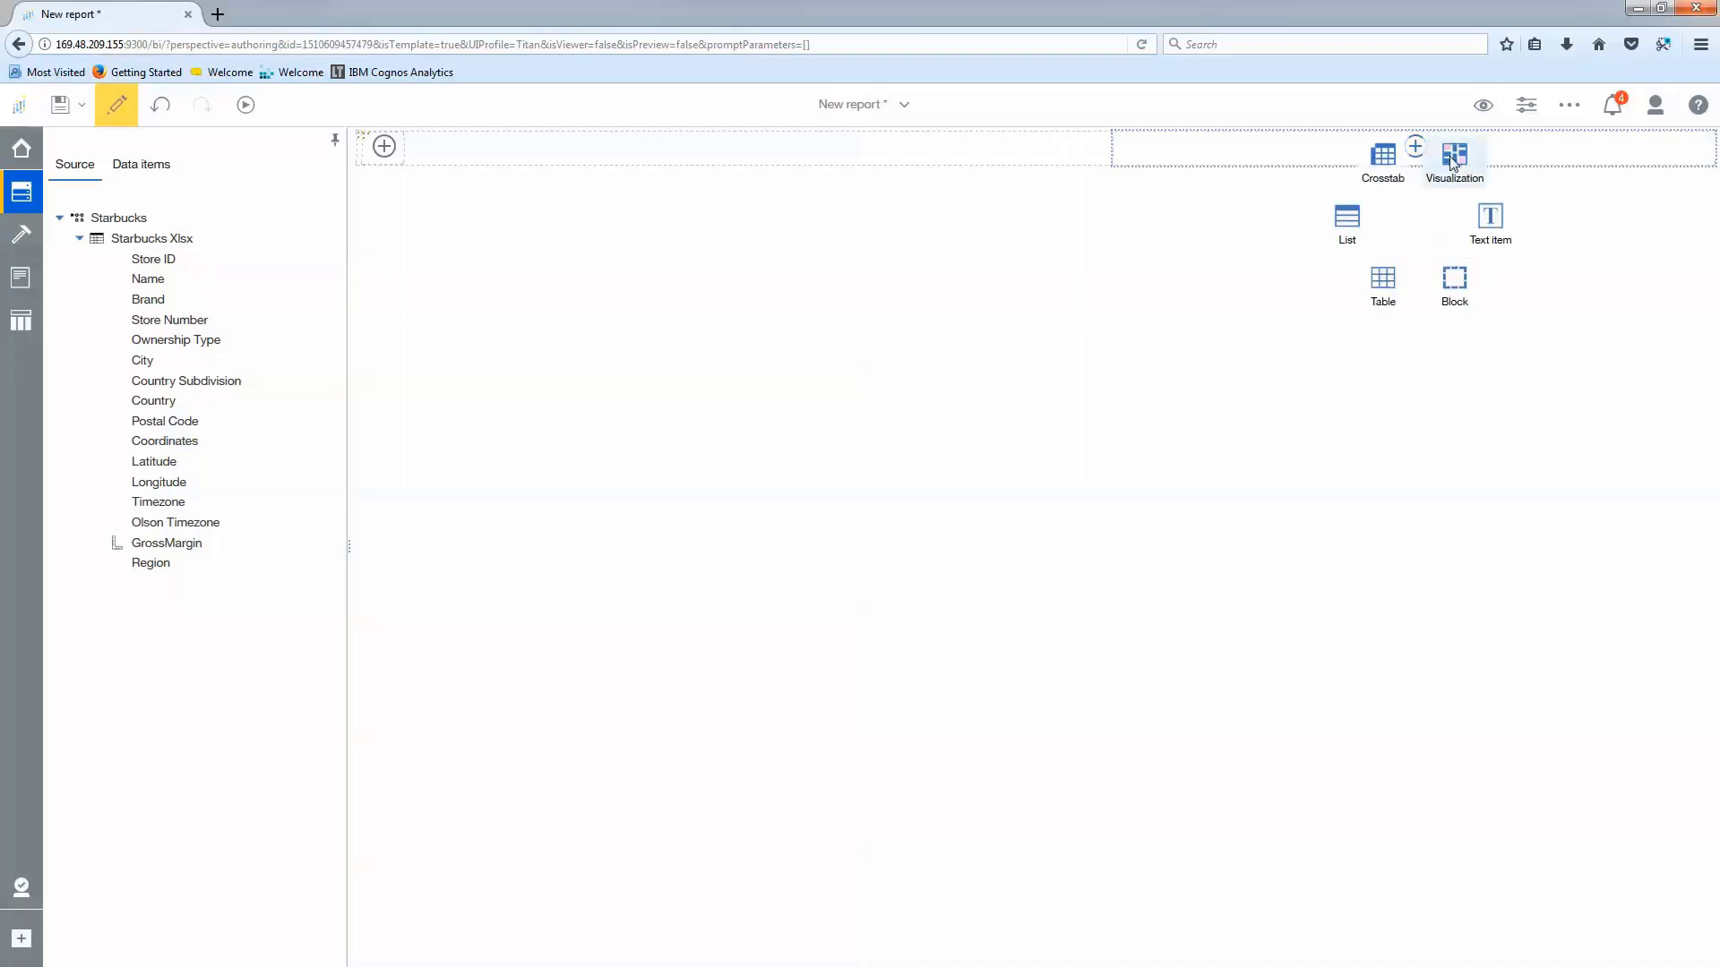
- Insert a Map visualization into the right cell of the top table
{"action": "left_click", "coordinate": [1451, 156]}
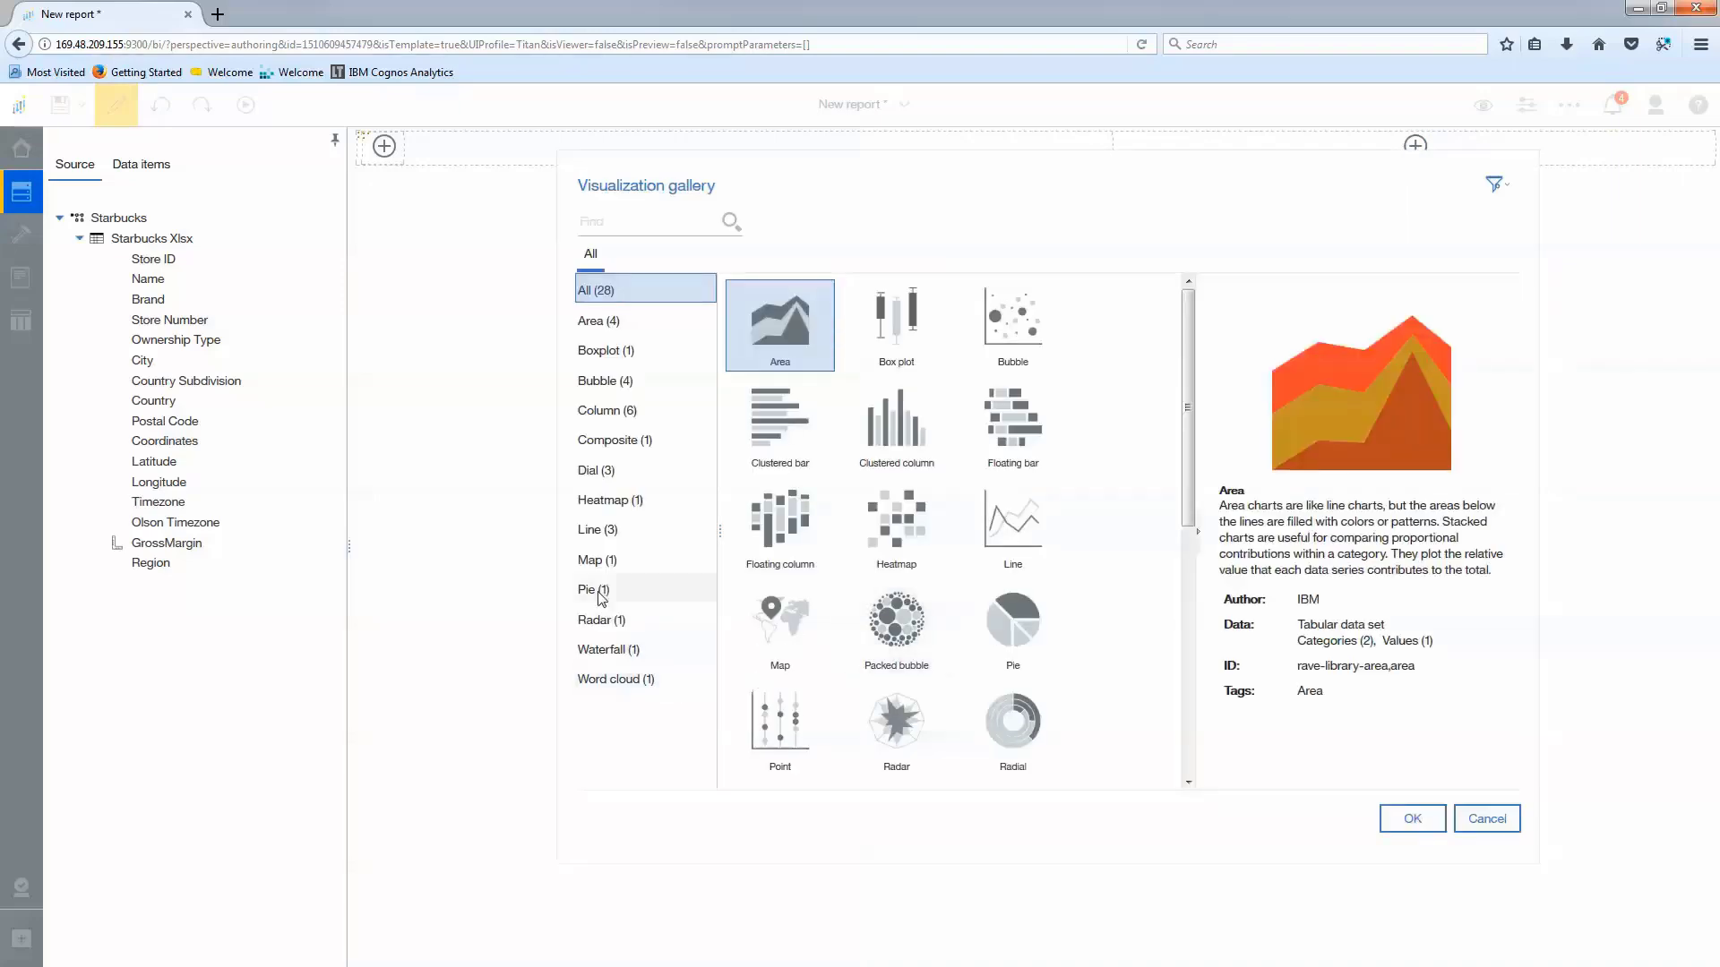
{"action": "left_click", "coordinate": [627, 560]}
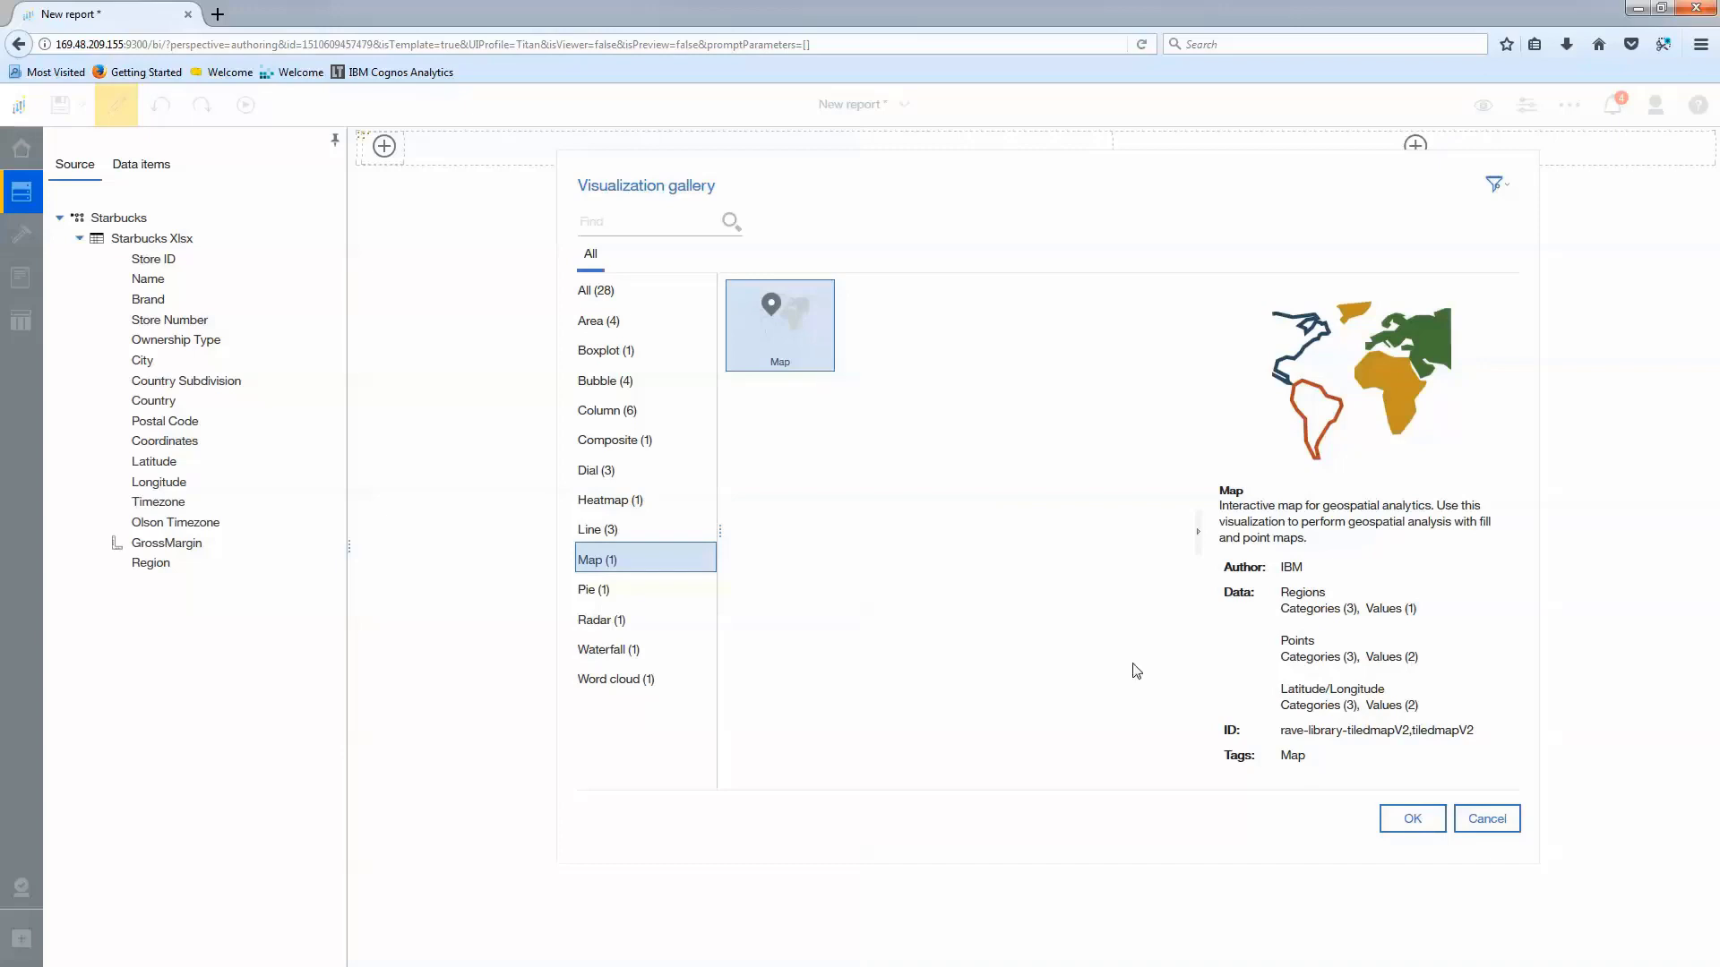
{"action": "left_click", "coordinate": [1423, 819]}
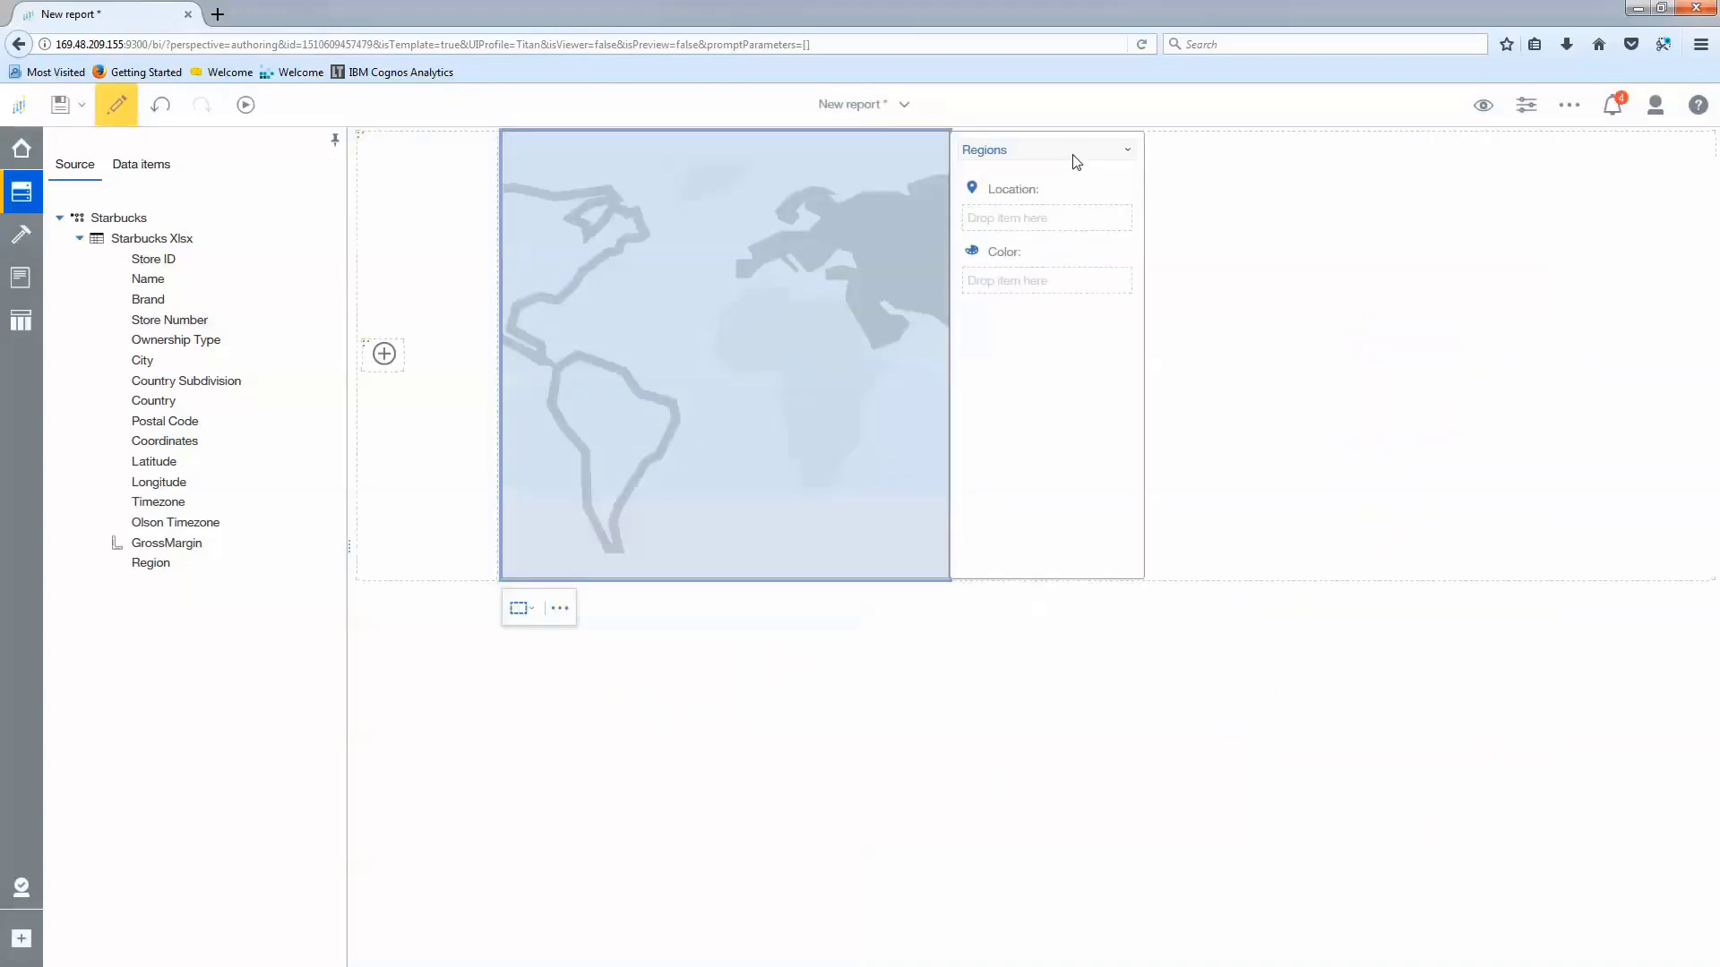
- Switch the map to latitude/longitude points, using the Latitude and Longitude fields
{"action": "left_click", "coordinate": [1128, 152]}
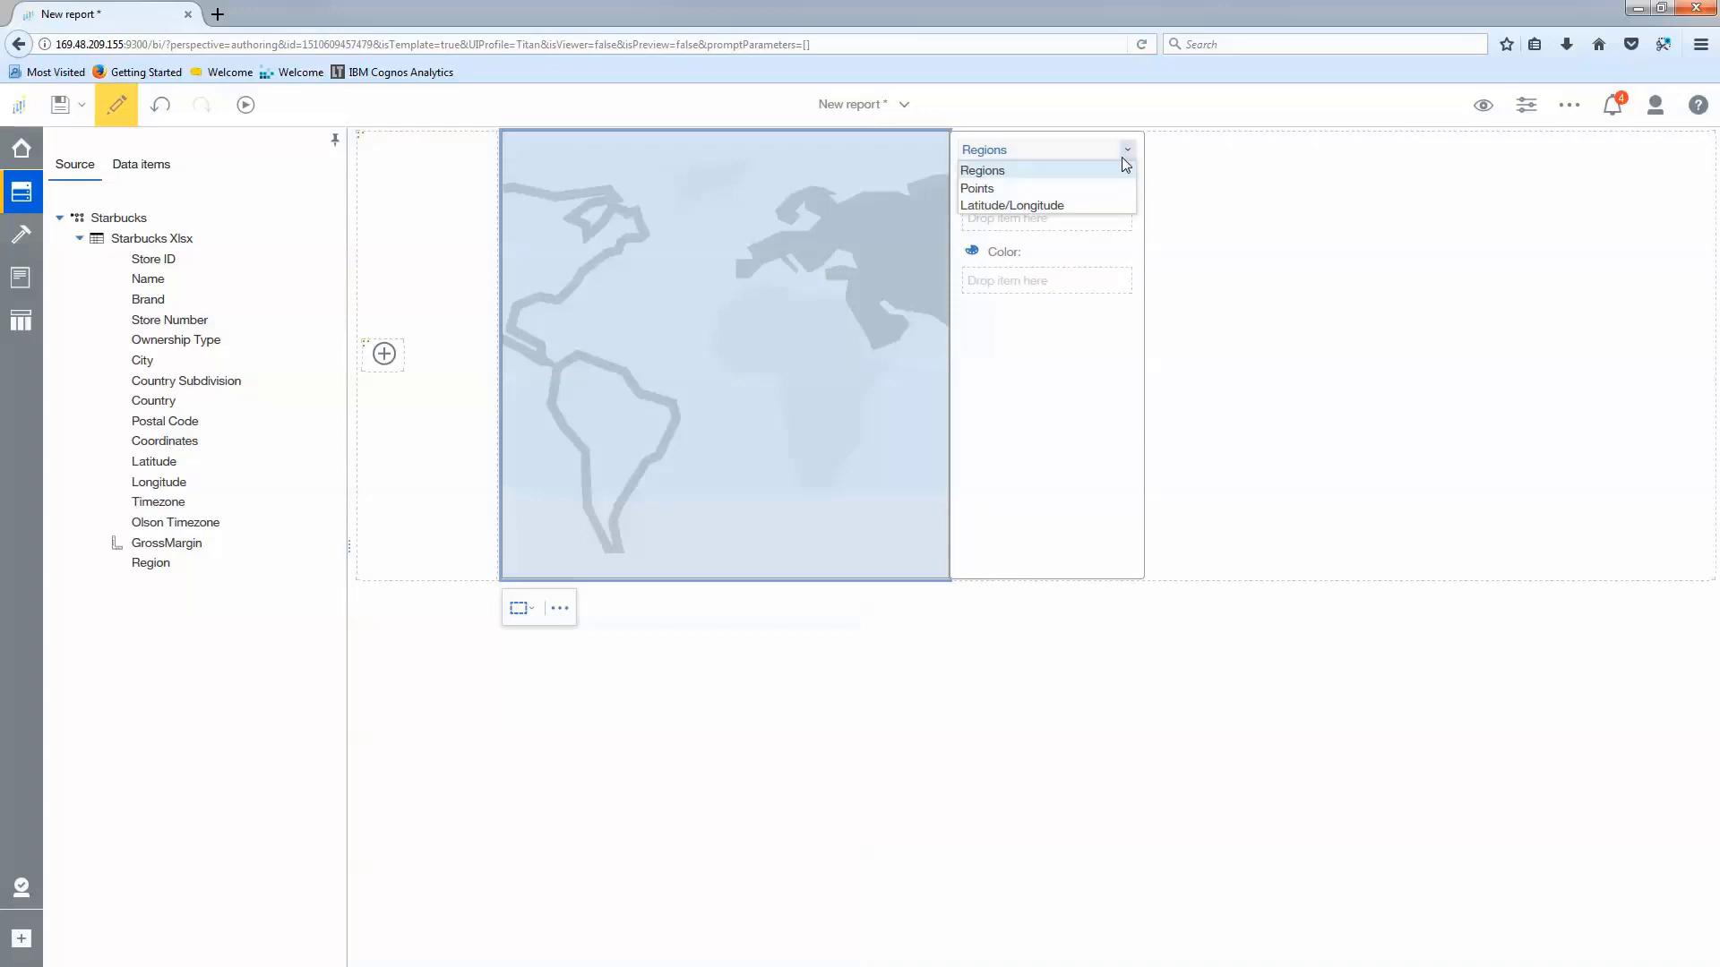
{"action": "left_click", "coordinate": [1060, 206]}
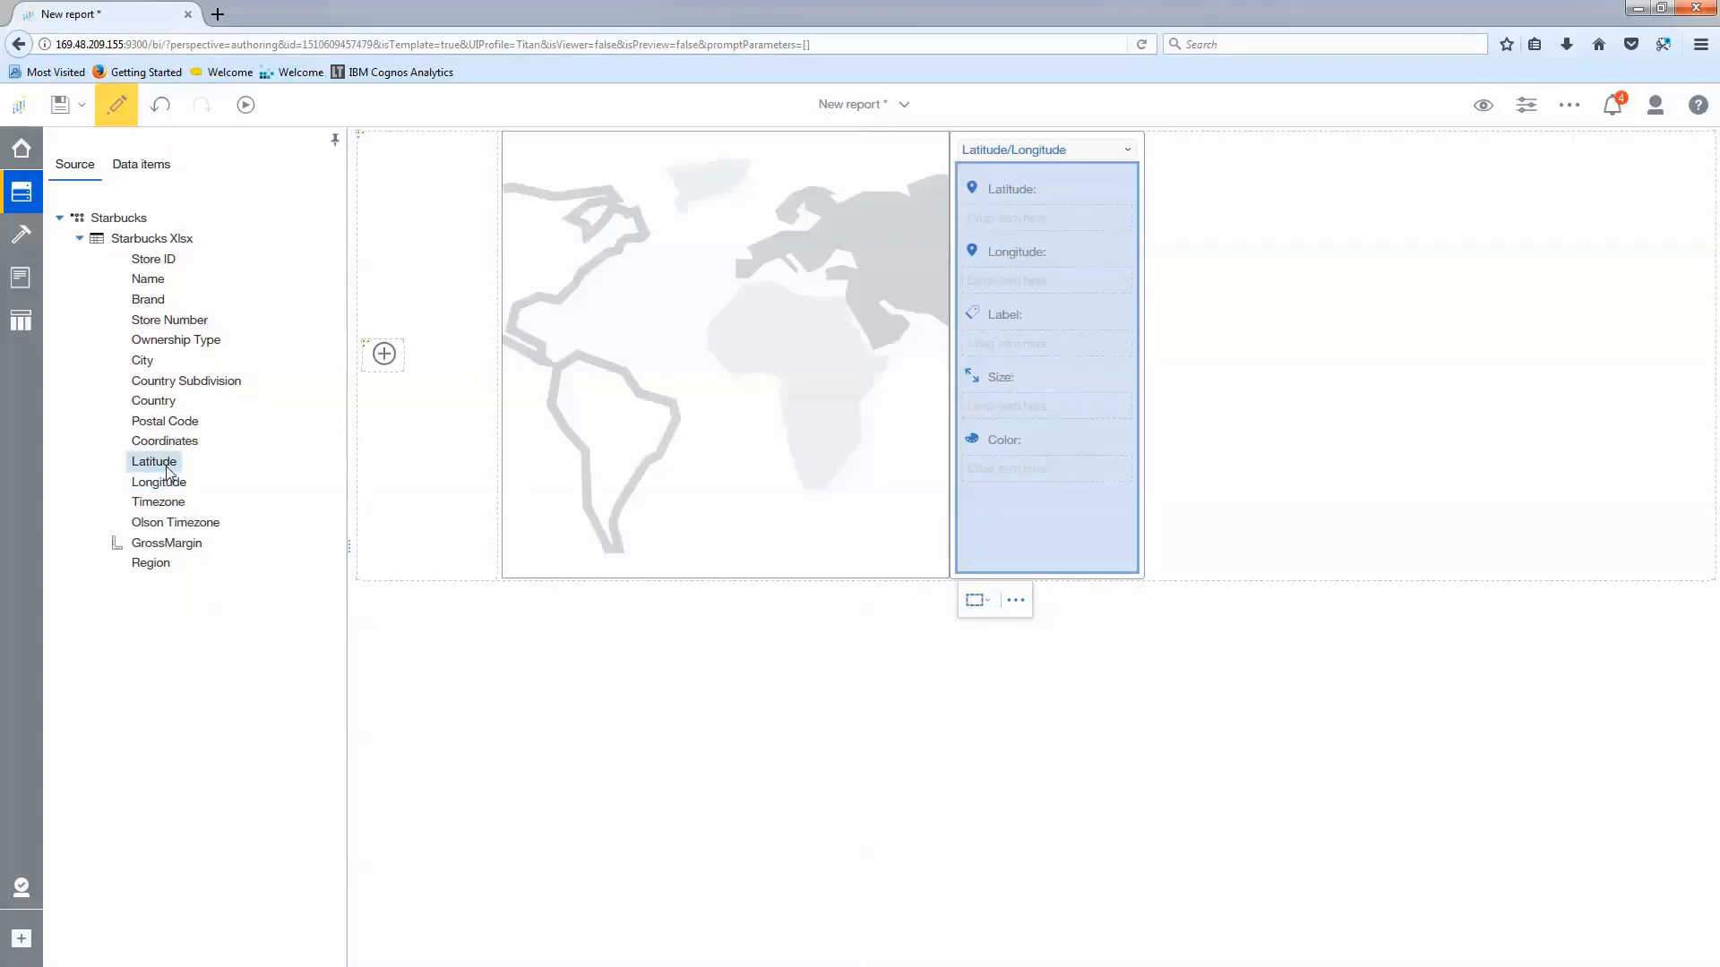
{"action": "left_click_drag", "start_coordinate": [164, 472], "coordinate": [1000, 226]}
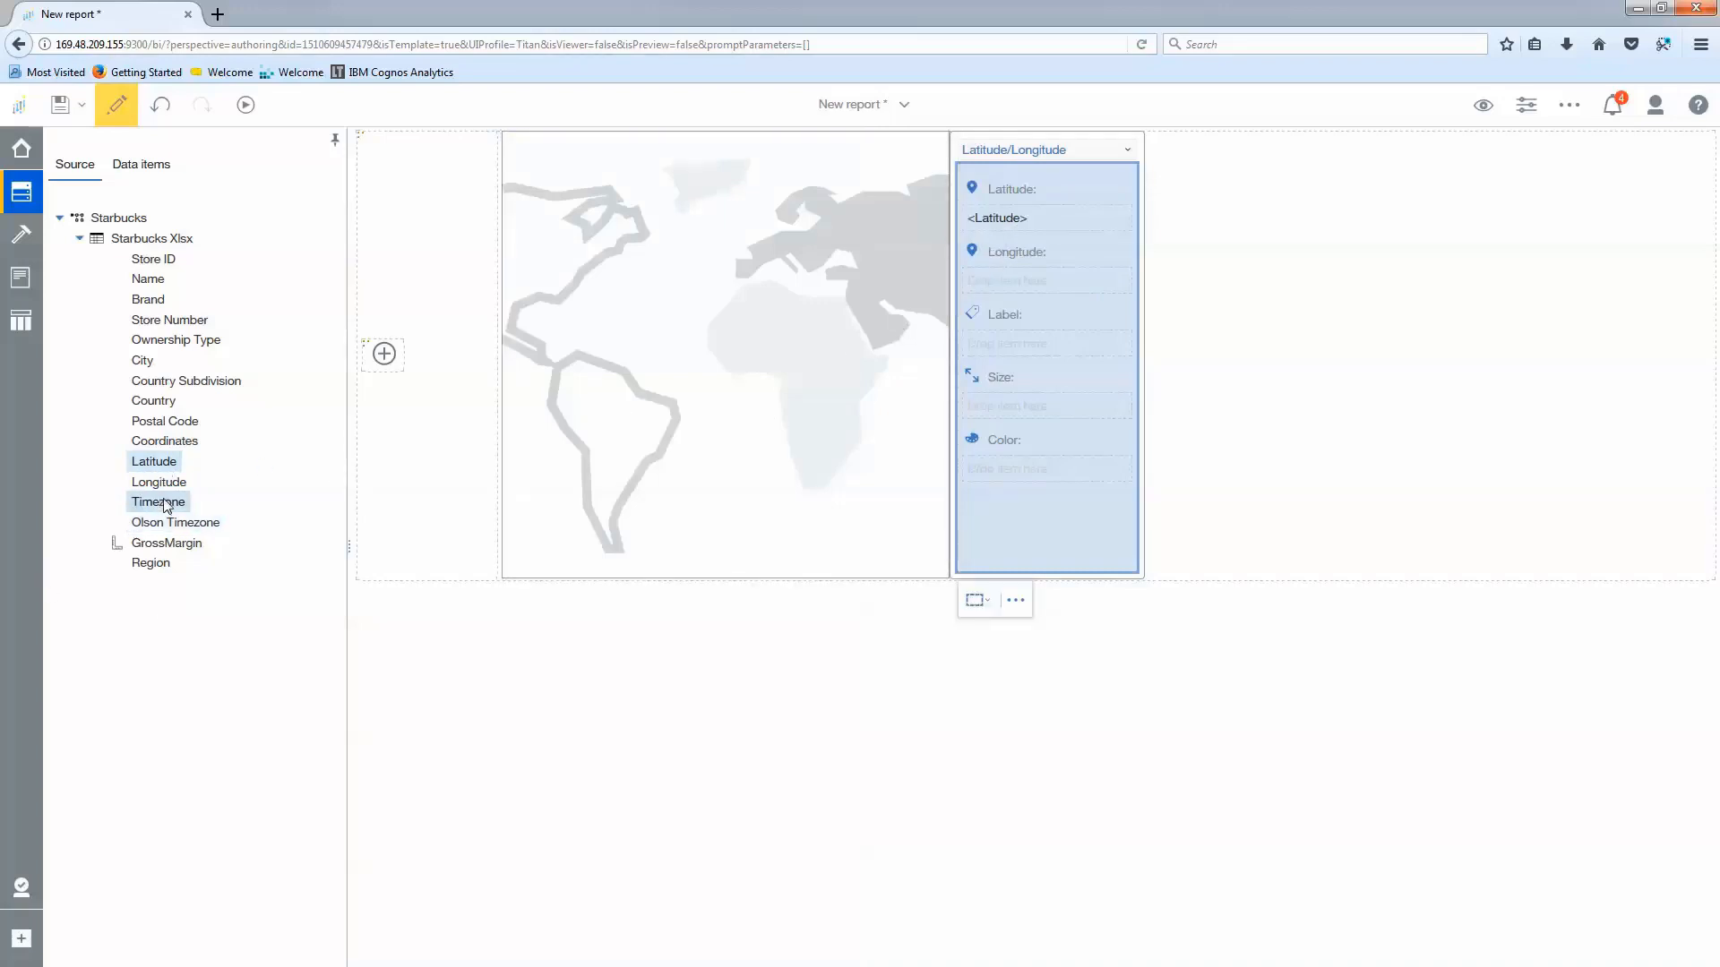
{"action": "left_click_drag", "start_coordinate": [158, 482], "coordinate": [1018, 295]}
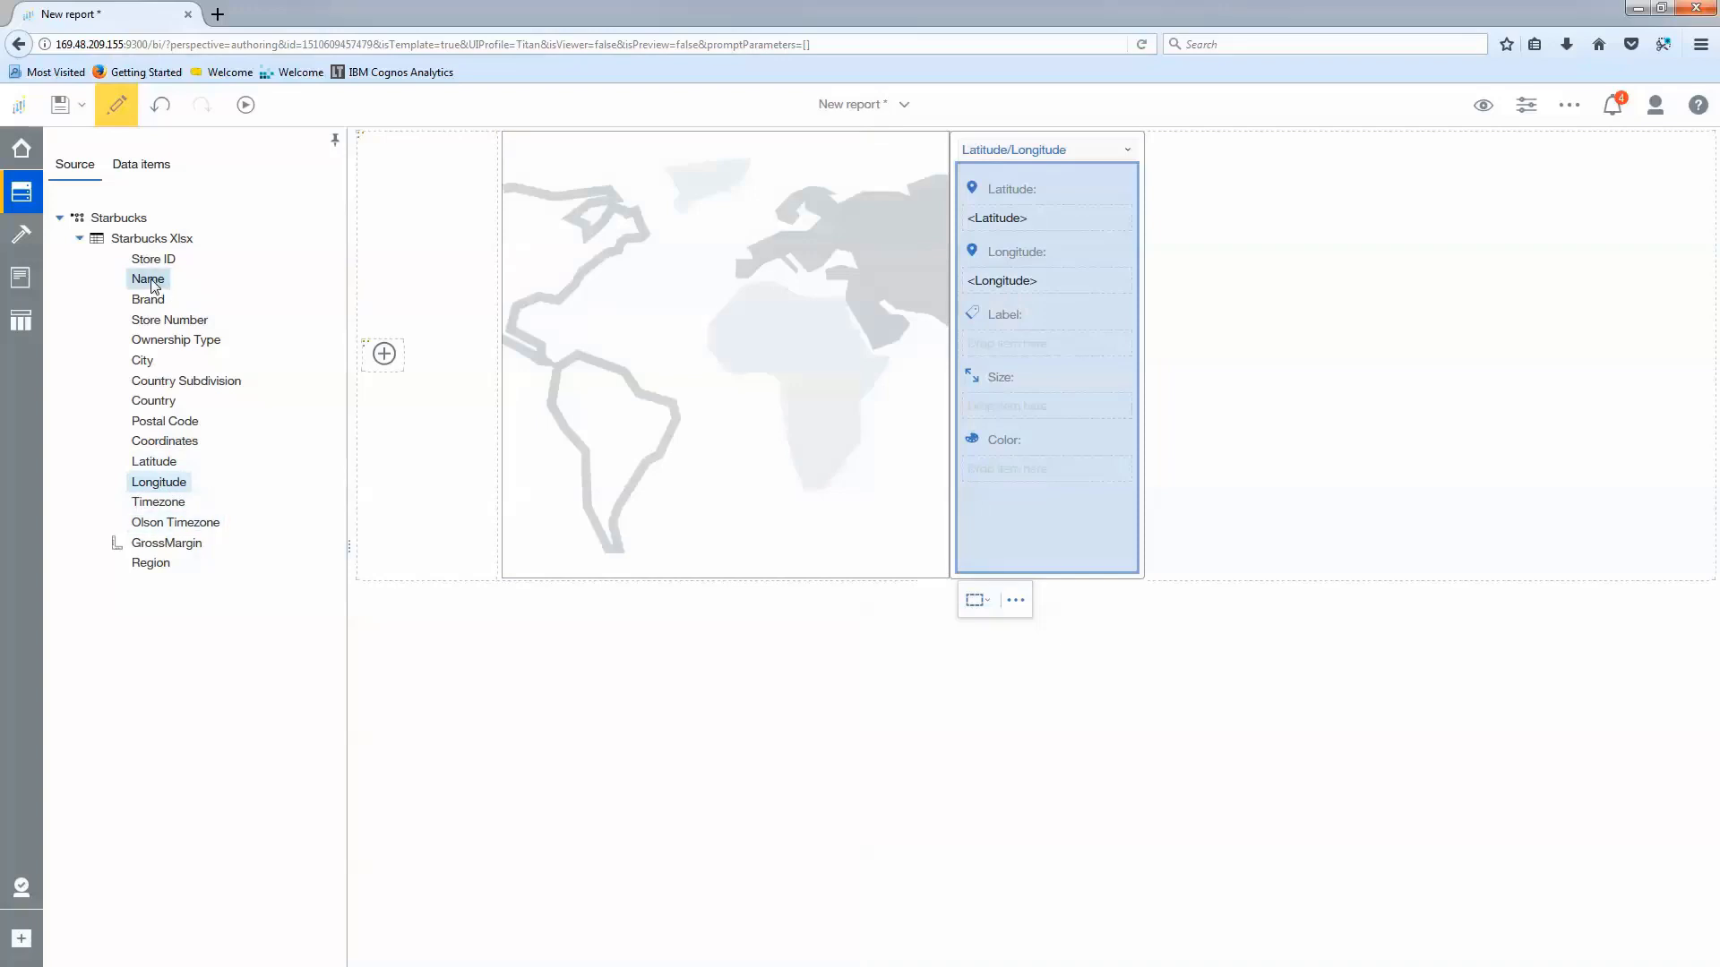
- Label the map points with Name and colour them by GrossMargin
{"action": "left_click_drag", "start_coordinate": [154, 284], "coordinate": [988, 352]}
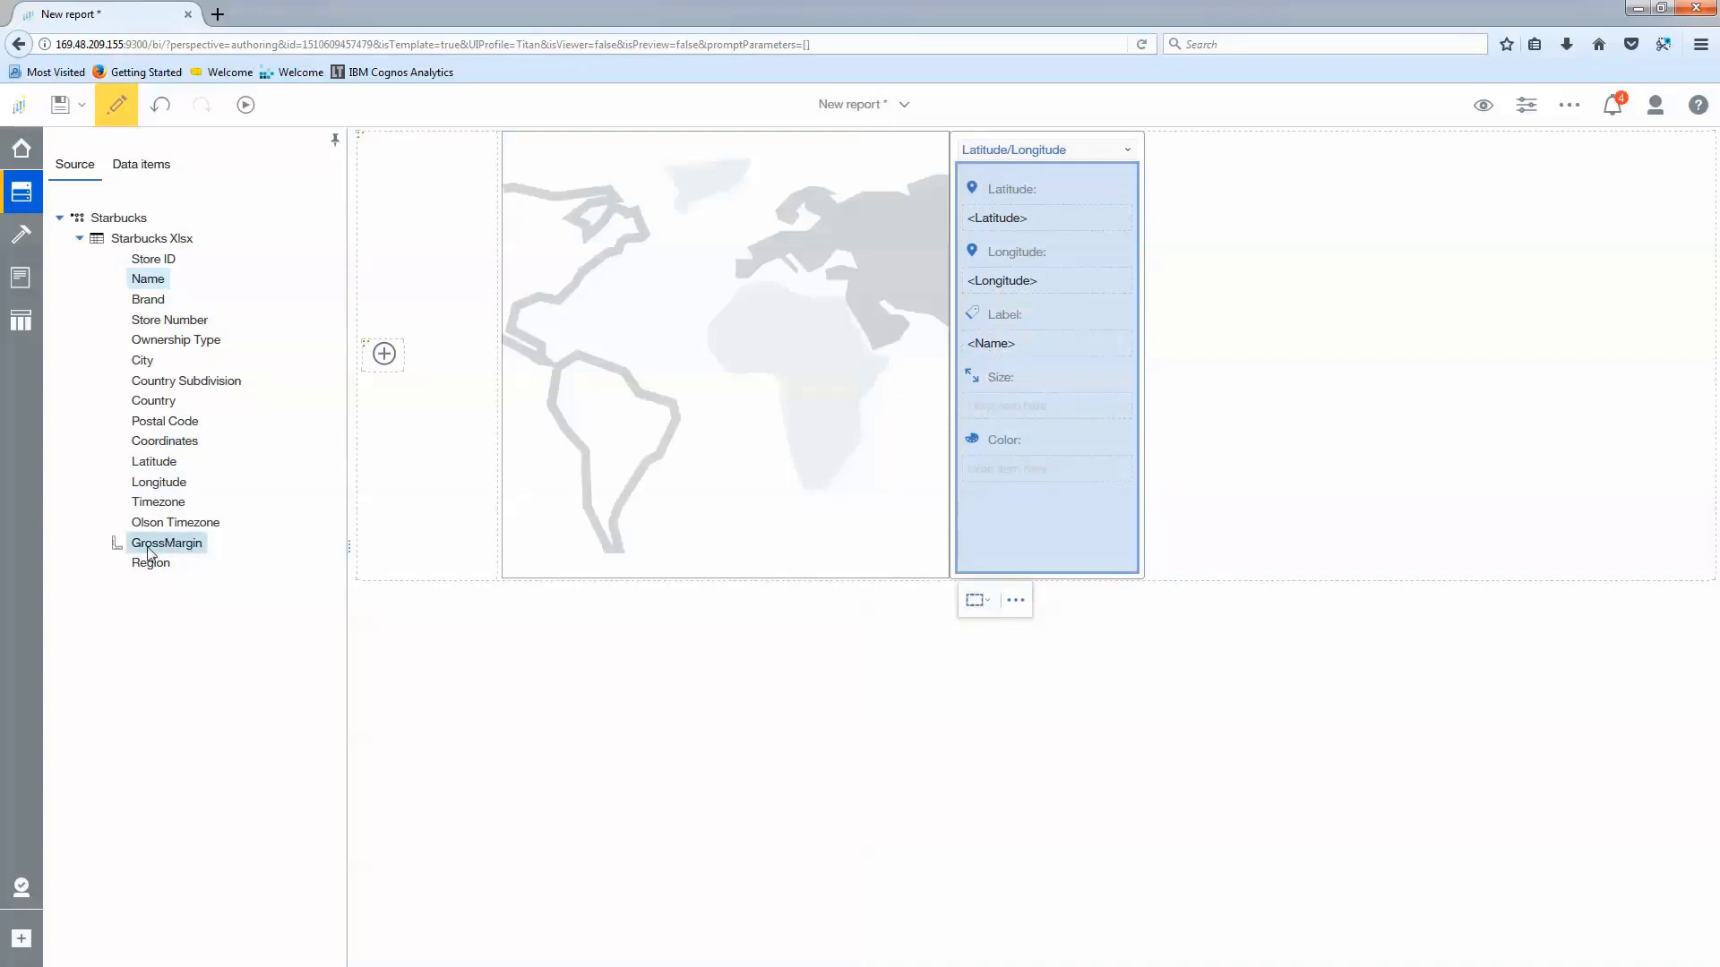
{"action": "left_click_drag", "start_coordinate": [152, 550], "coordinate": [1090, 545]}
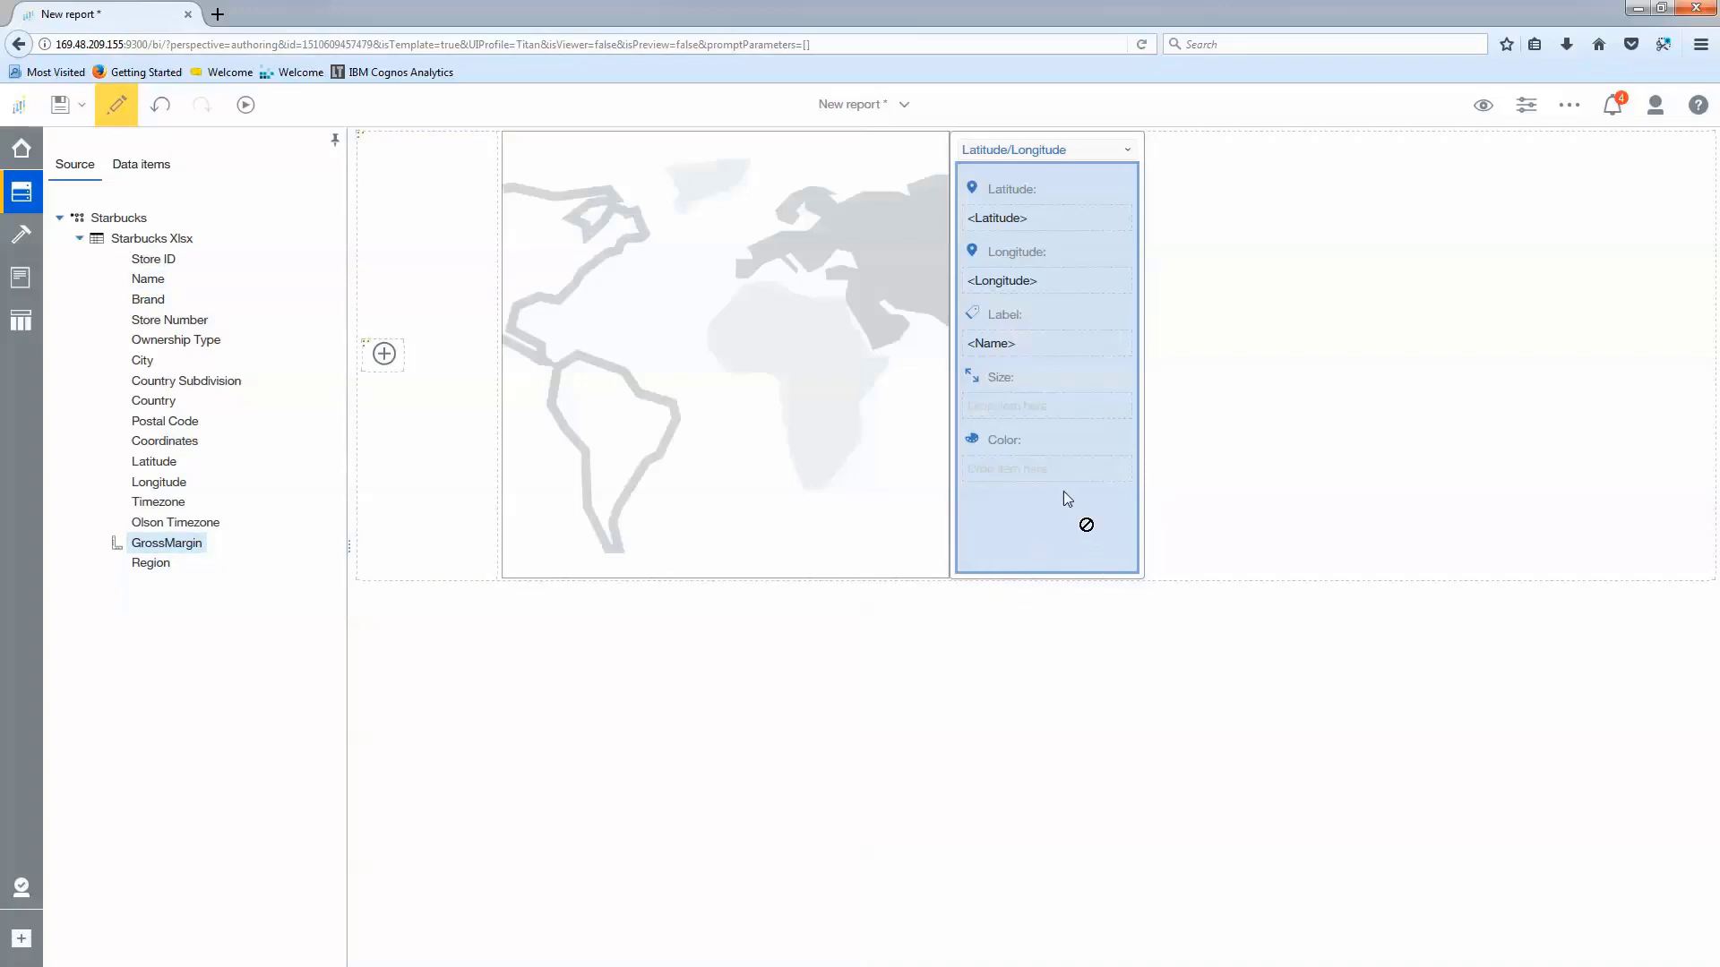
{"action": "left_click_drag", "start_coordinate": [1059, 490], "coordinate": [1050, 476]}
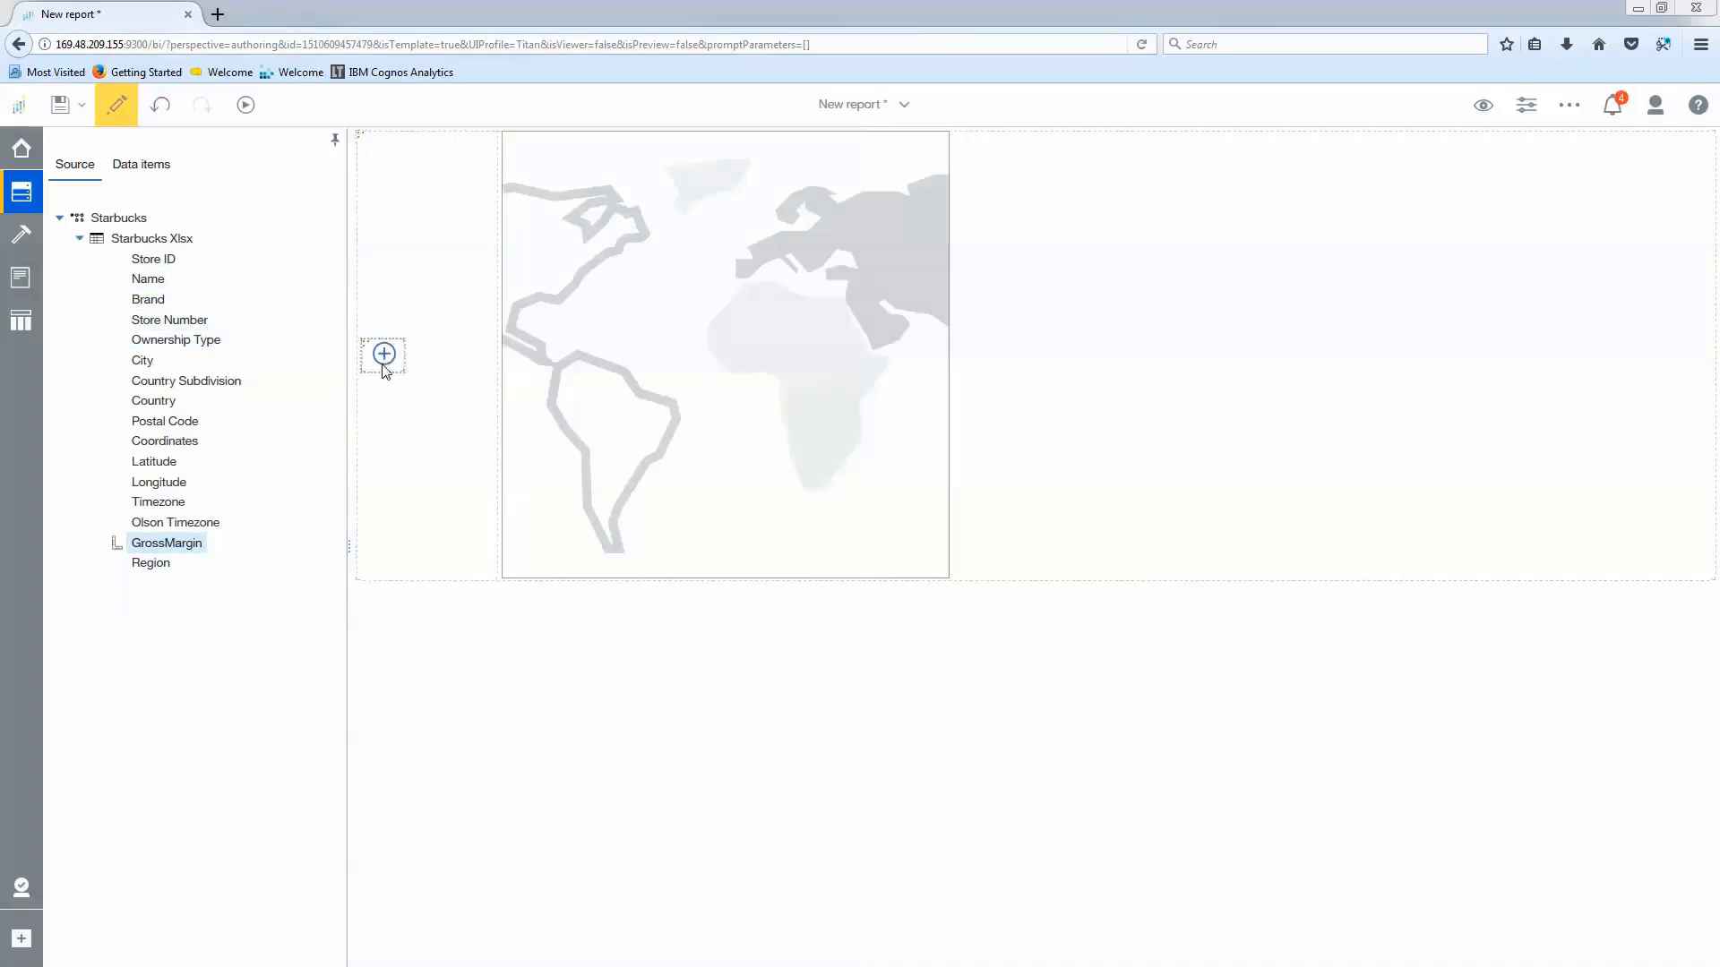
- Search the toolbox for 'va' and drop a Value prompt into the area left of the map
{"action": "left_click", "coordinate": [20, 320]}
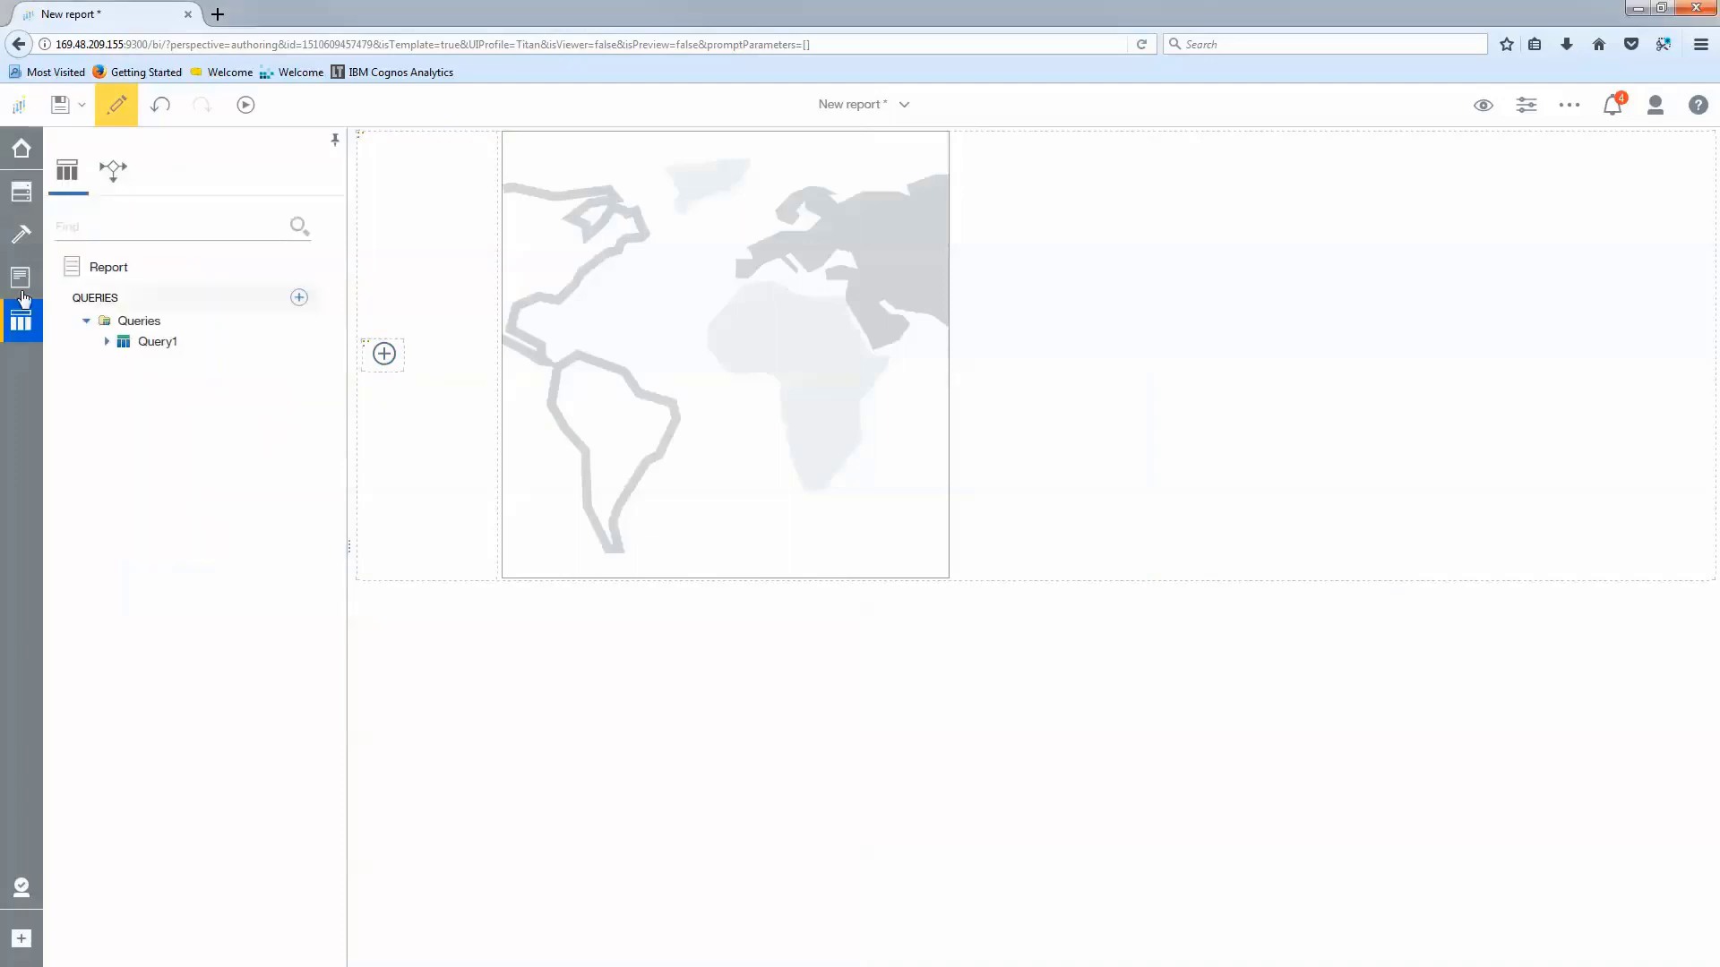
{"action": "left_click", "coordinate": [20, 277]}
{"action": "left_click", "coordinate": [21, 236]}
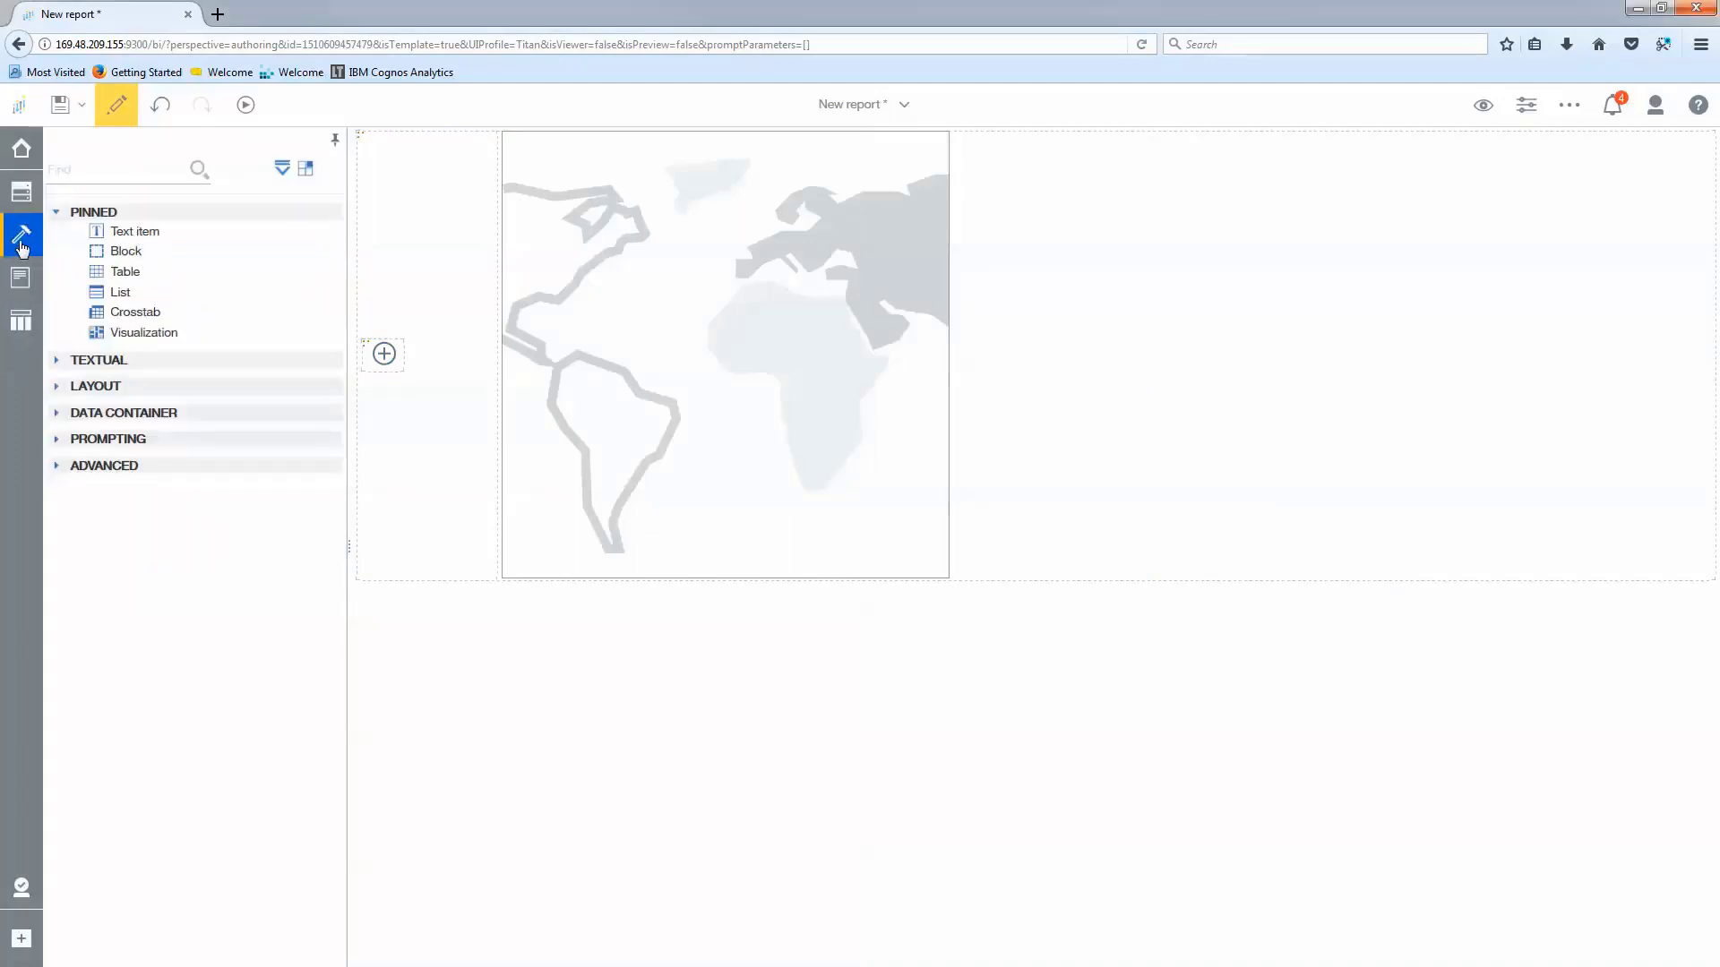
{"action": "left_click", "coordinate": [97, 173]}
{"action": "type", "text": "va"}
{"action": "left_click_drag", "start_coordinate": [144, 231], "coordinate": [364, 345]}
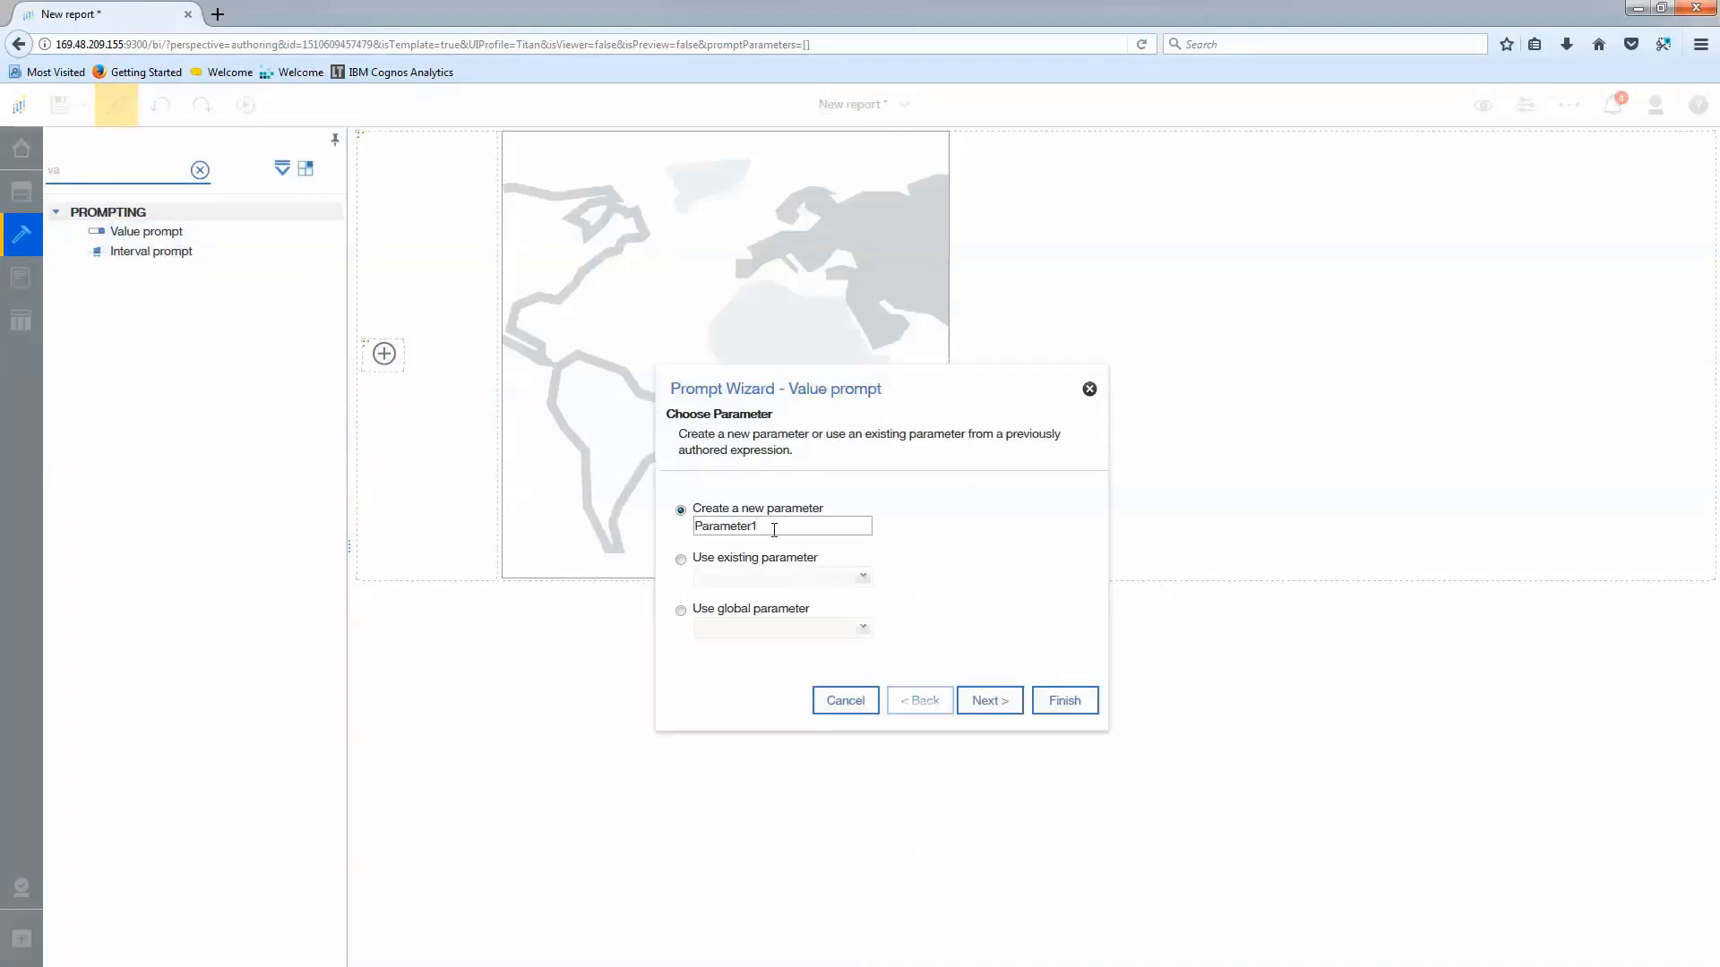
- Name the prompt parameter Region and filter on the Starbucks Xlsx Region column
{"action": "double_click", "coordinate": [774, 528]}
{"action": "type", "text": "Region"}
{"action": "left_click", "coordinate": [991, 702]}
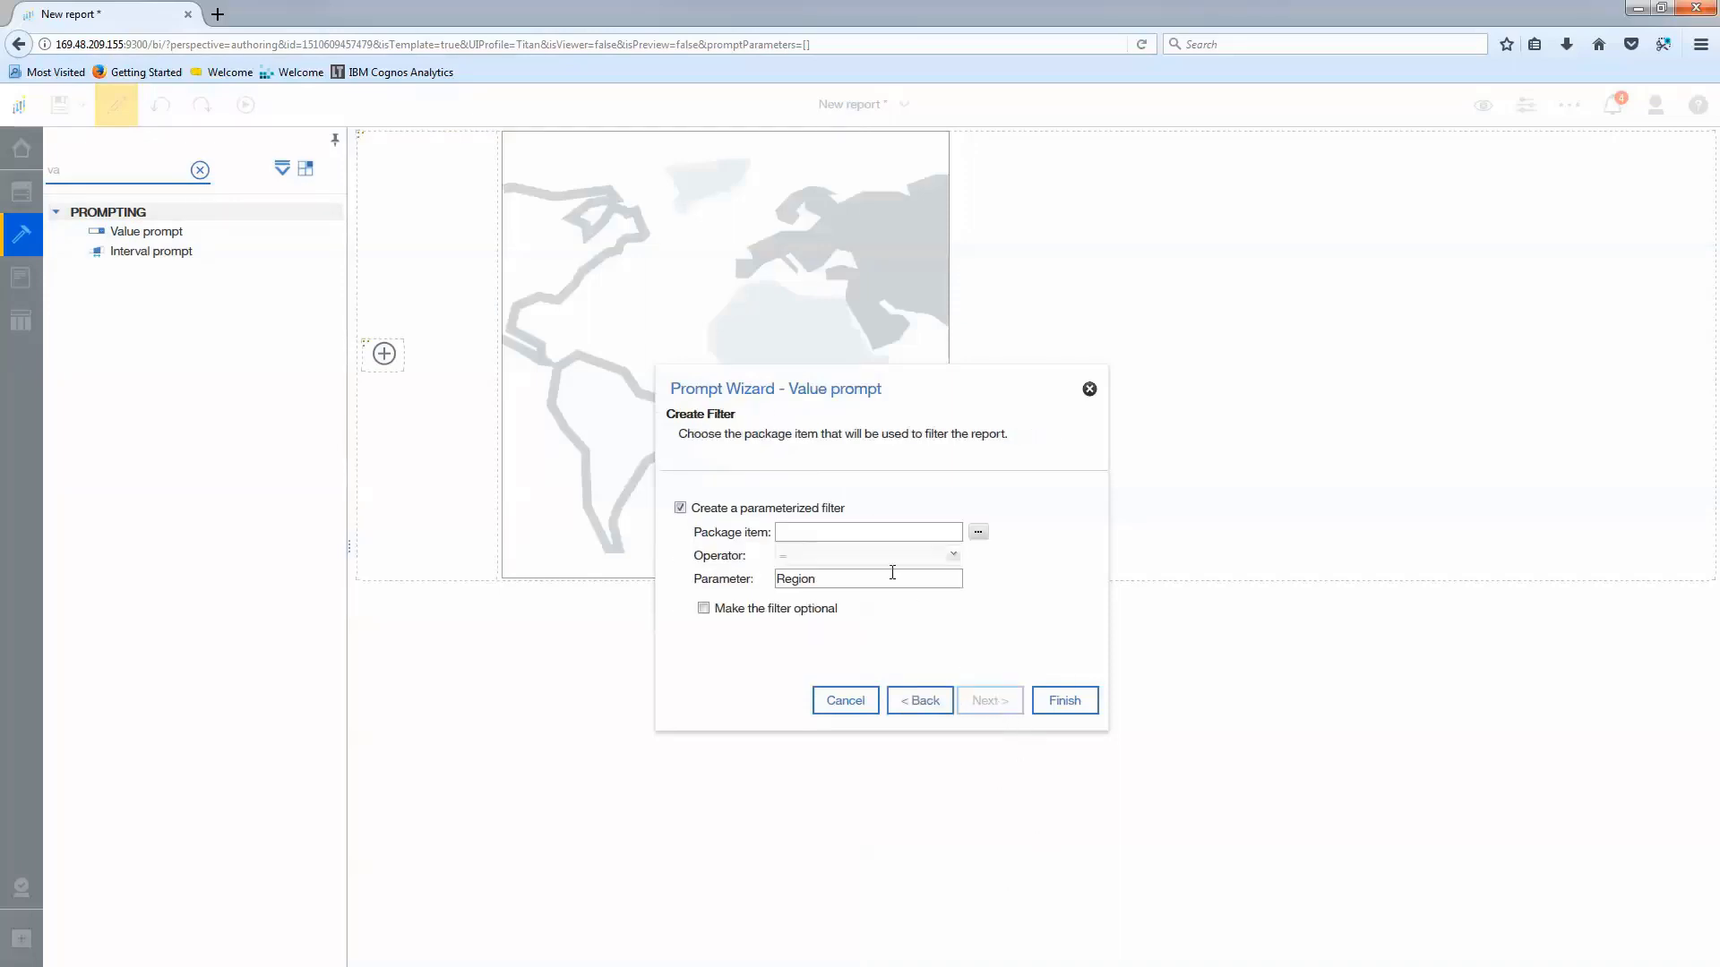
{"action": "left_click", "coordinate": [978, 536]}
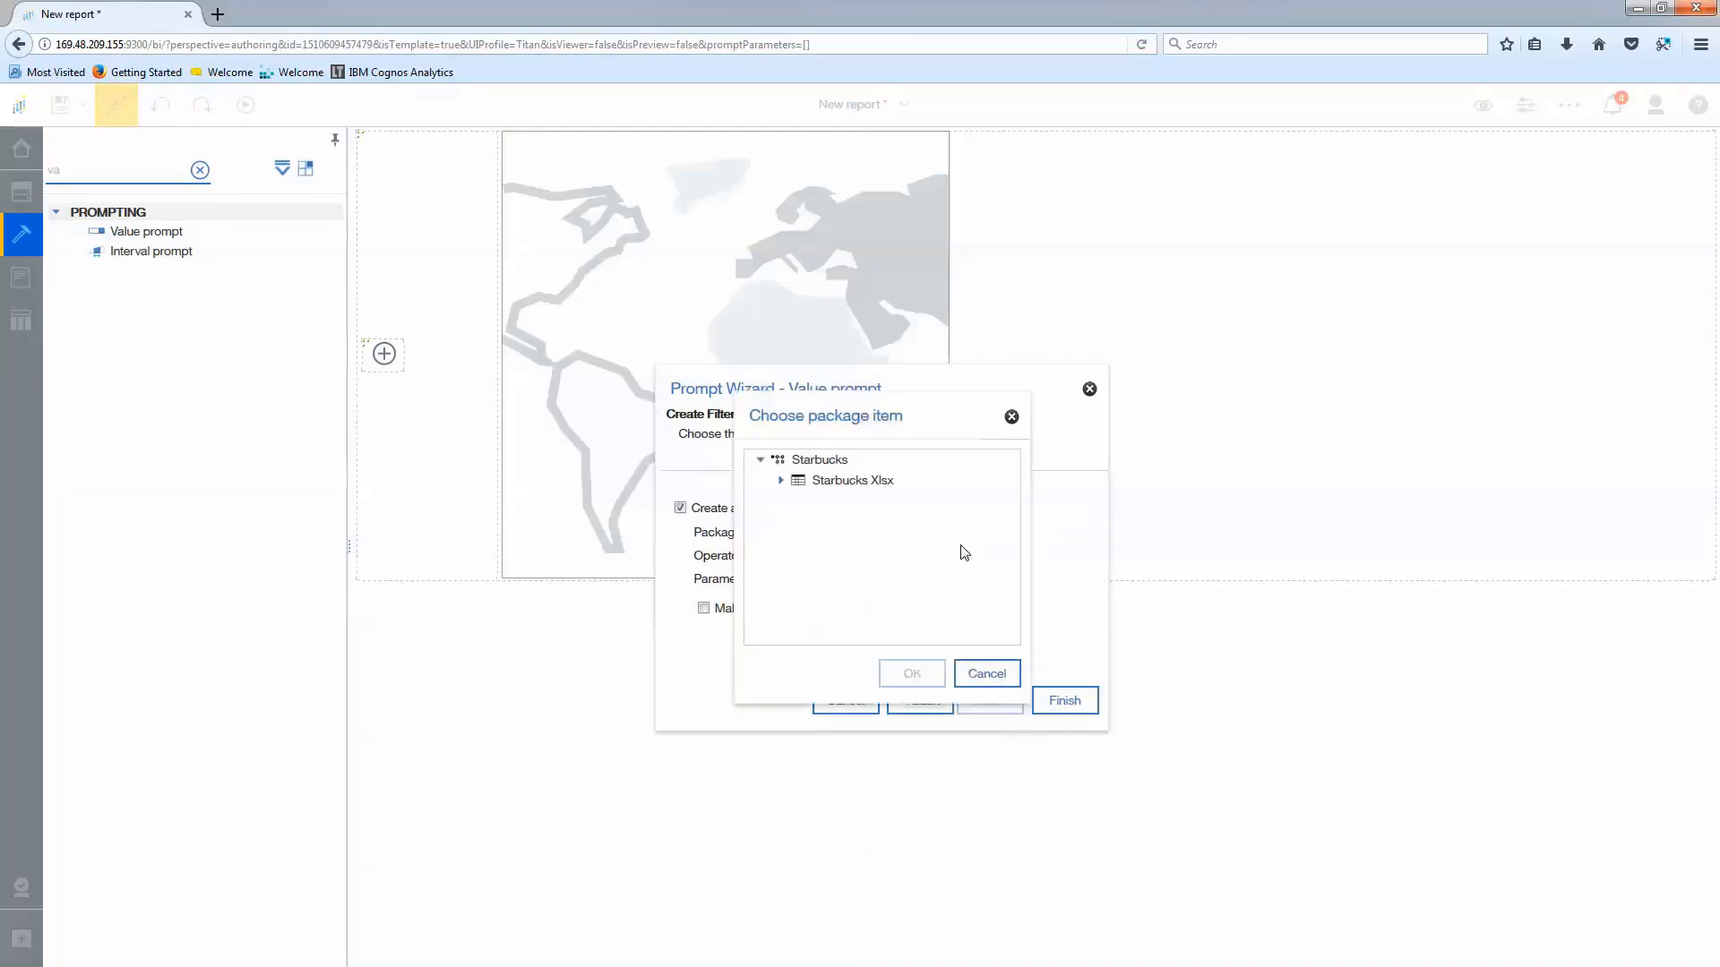
{"action": "left_click", "coordinate": [783, 485]}
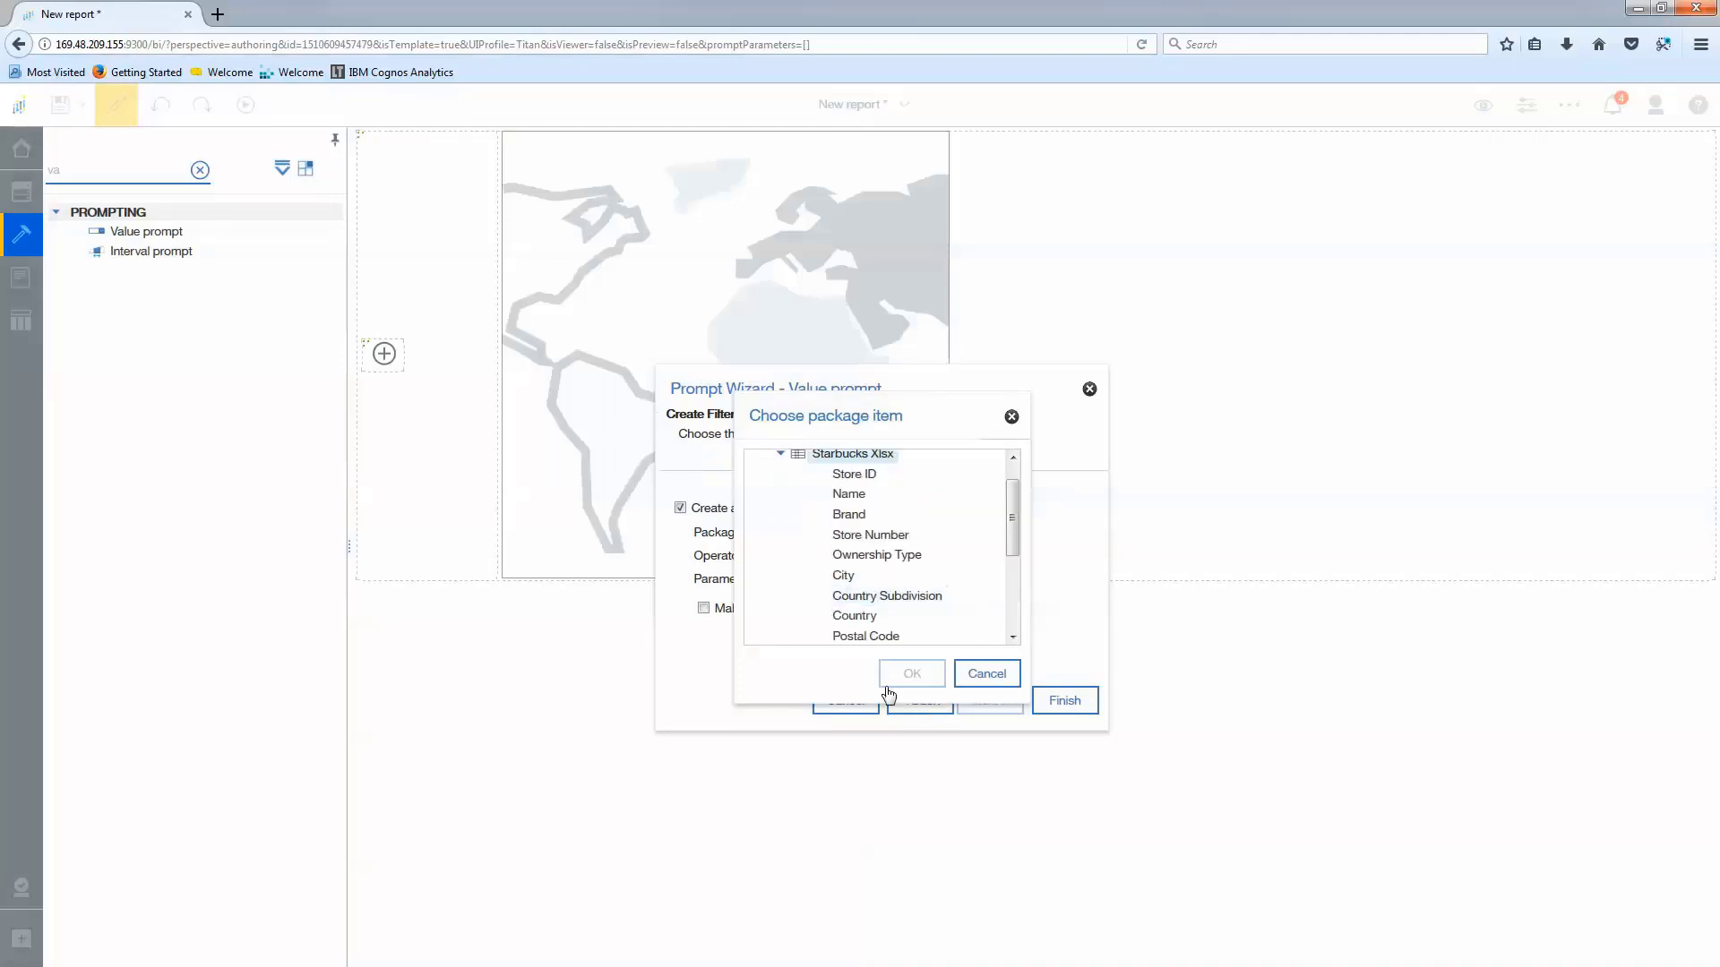
{"action": "scroll", "coordinate": [891, 632], "scroll_direction": "down", "scroll_amount": 3}
{"action": "left_click", "coordinate": [856, 635]}
{"action": "left_click", "coordinate": [936, 682]}
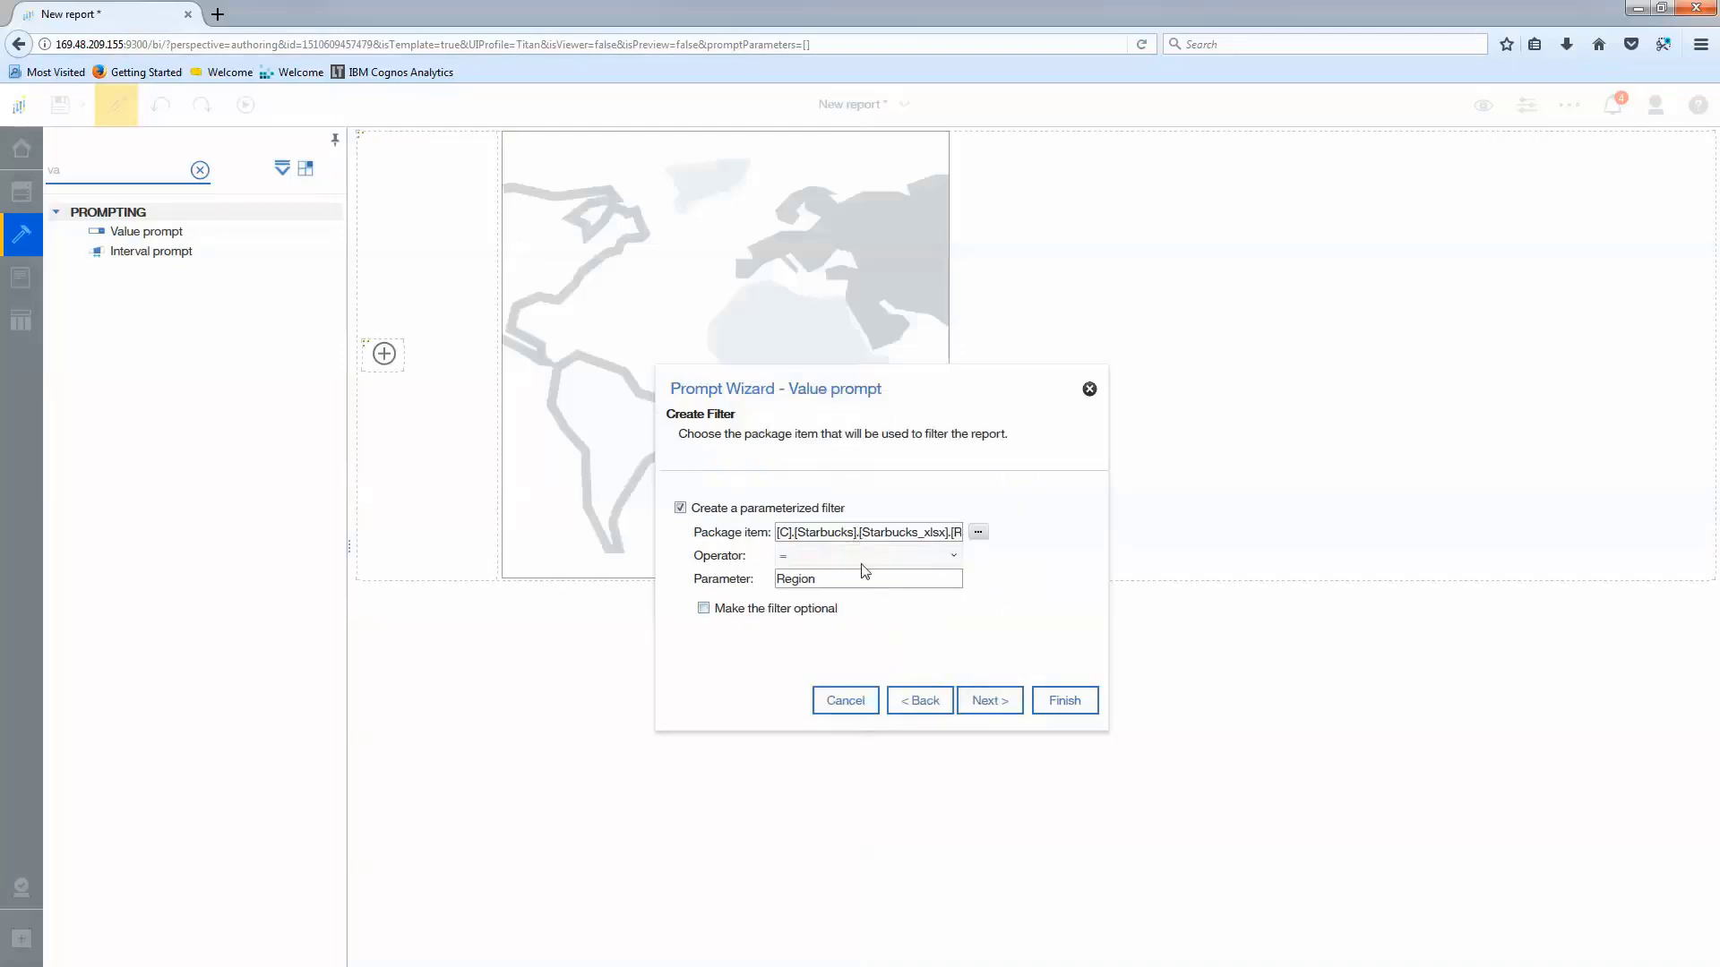
- Name the prompt's query qRegion and finish the Region prompt
{"action": "left_click", "coordinate": [1016, 708]}
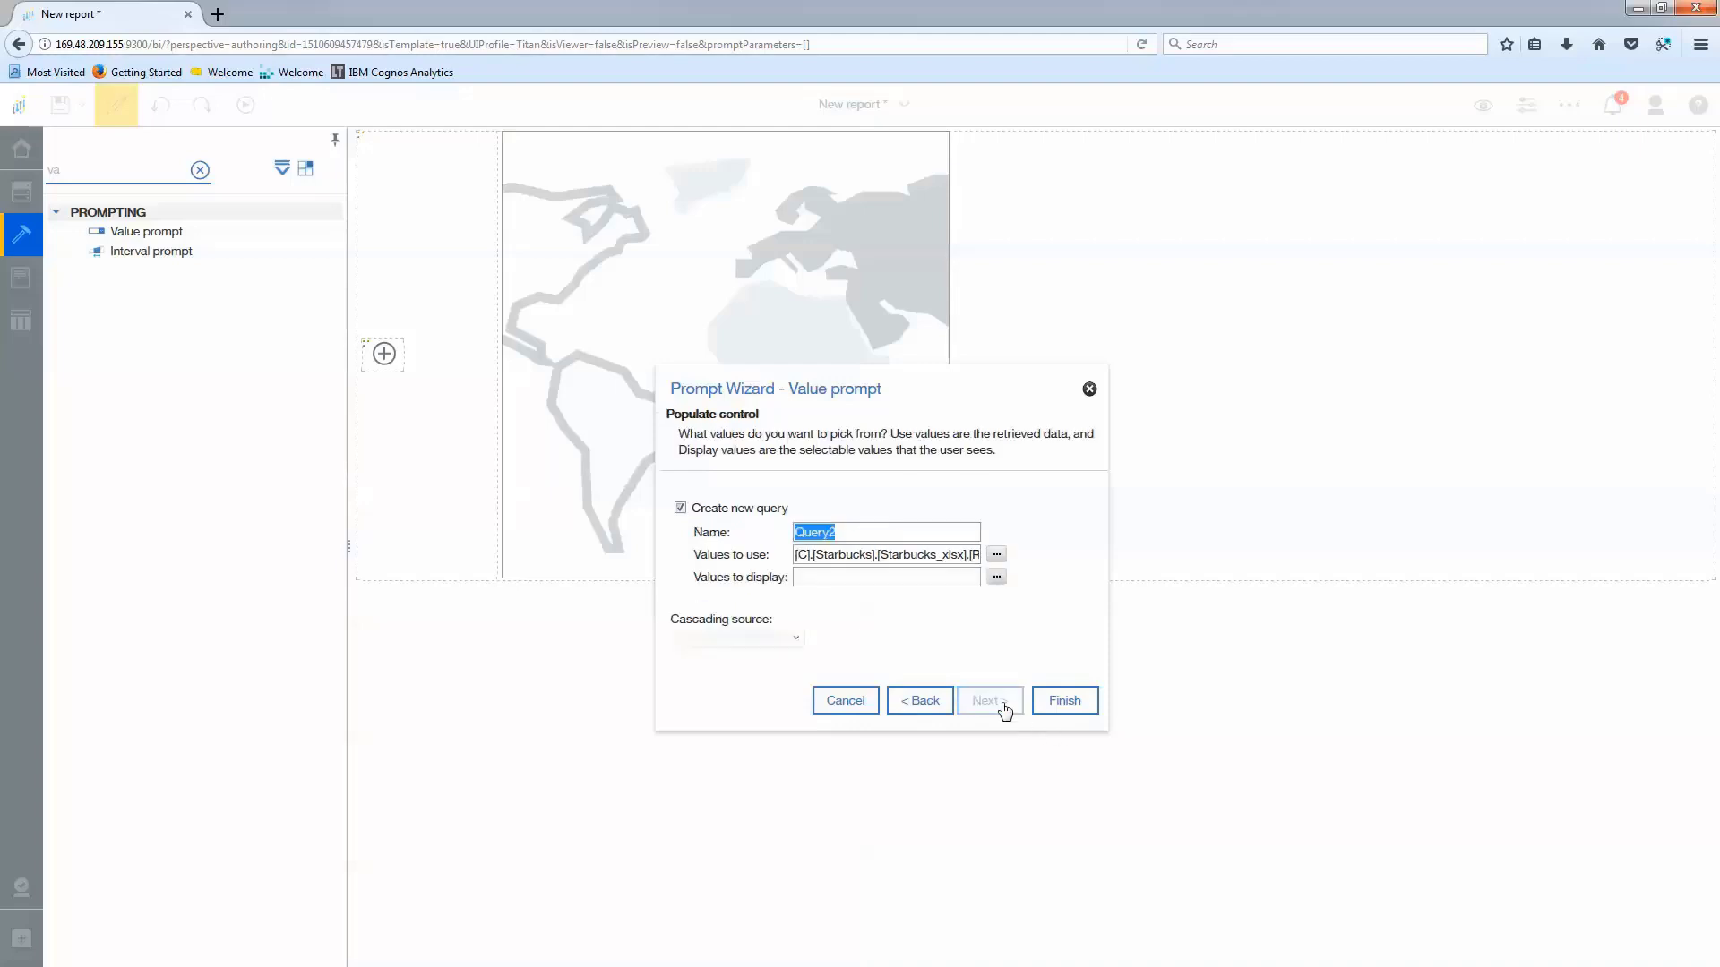
{"action": "type", "text": "qRegion"}
{"action": "left_click", "coordinate": [1065, 700]}
- Insert two rows below the Region value prompt in the left table
{"action": "left_click", "coordinate": [553, 364]}
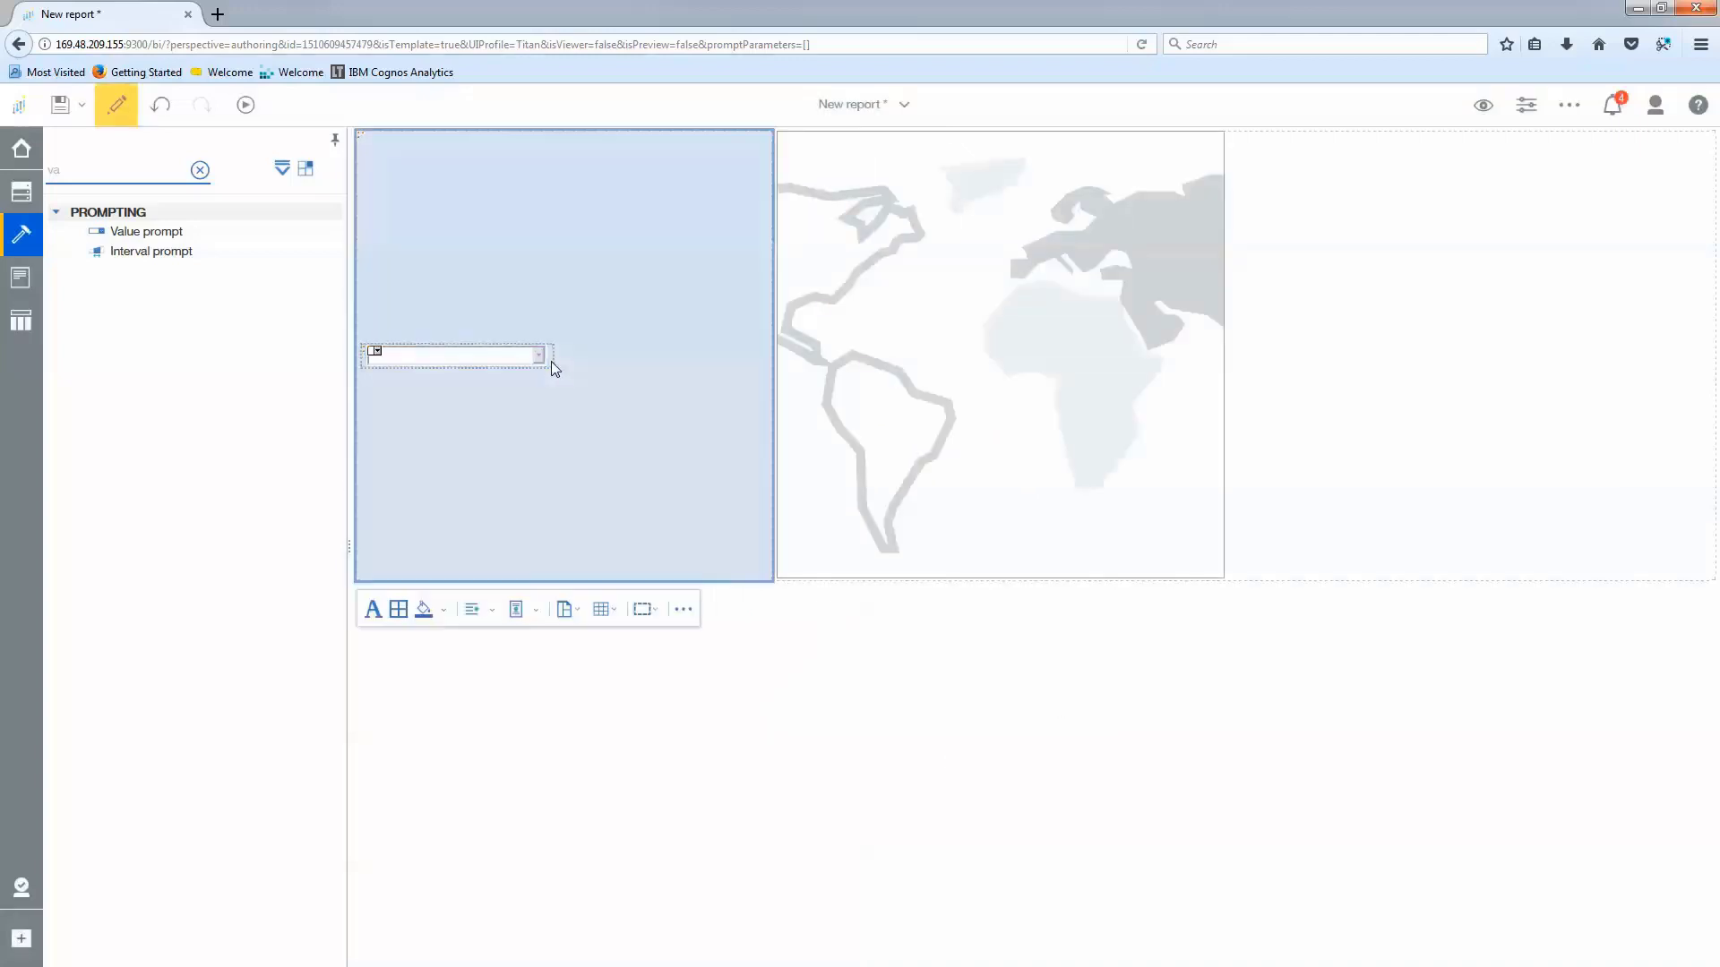
{"action": "left_click", "coordinate": [551, 362]}
{"action": "left_click", "coordinate": [688, 318]}
{"action": "mouse_move", "coordinate": [743, 348]}
{"action": "left_click", "coordinate": [891, 433]}
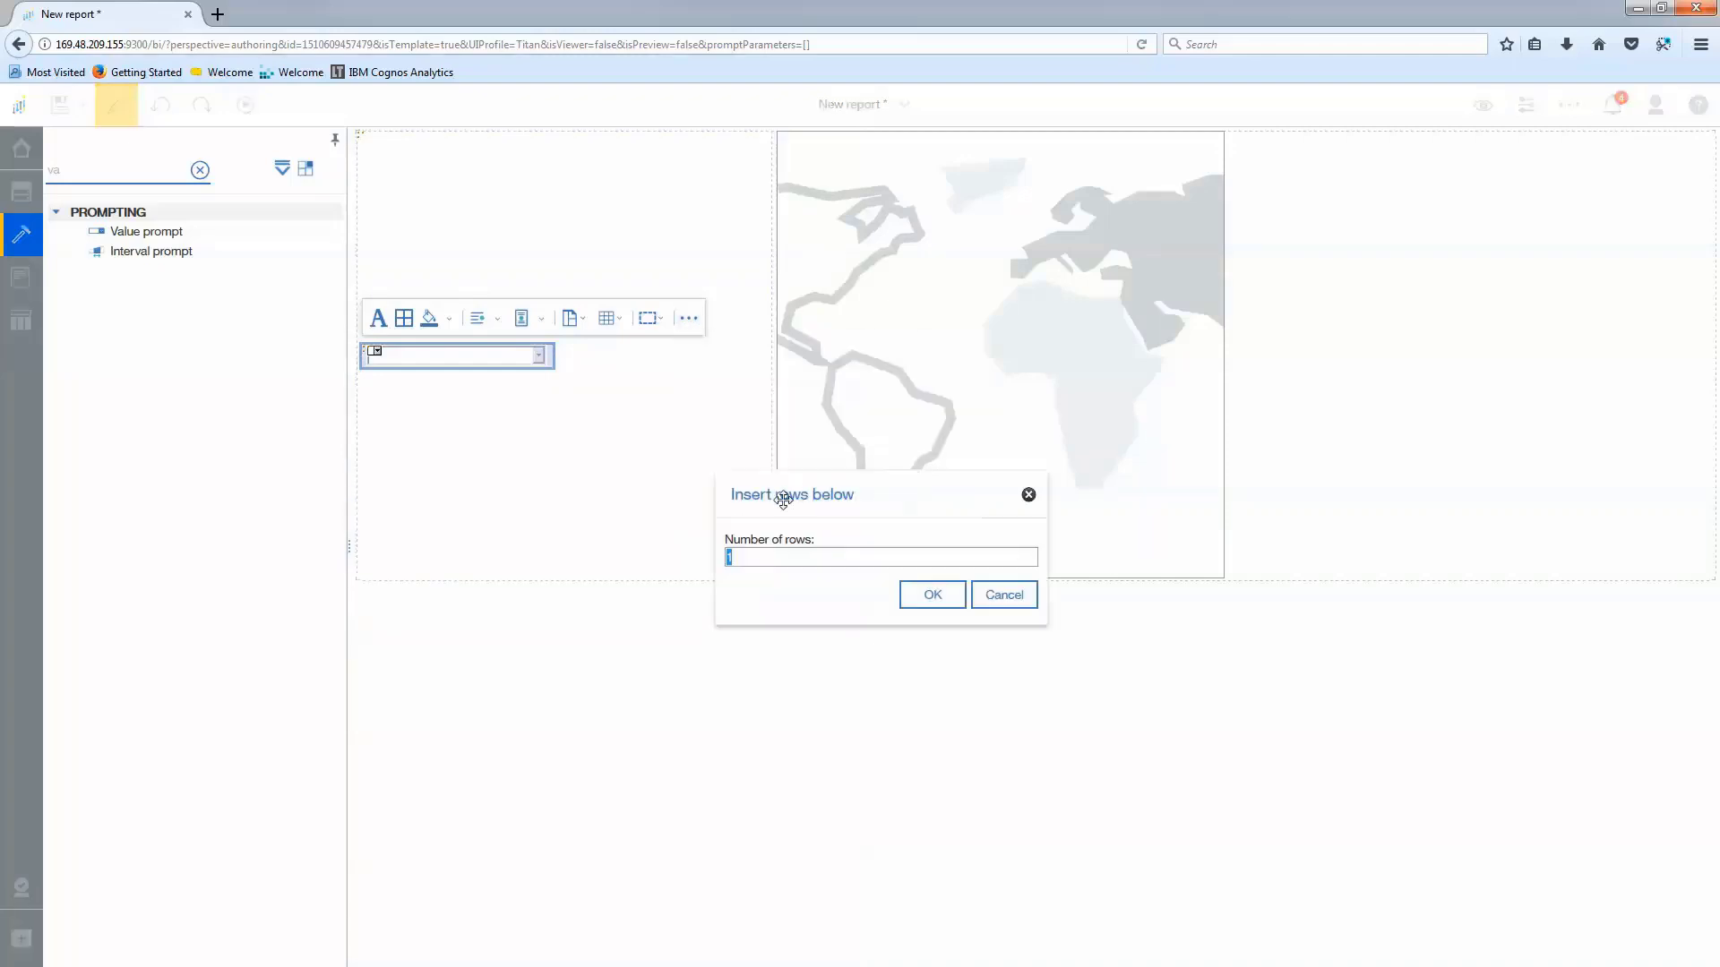
{"action": "left_click", "coordinate": [909, 600]}
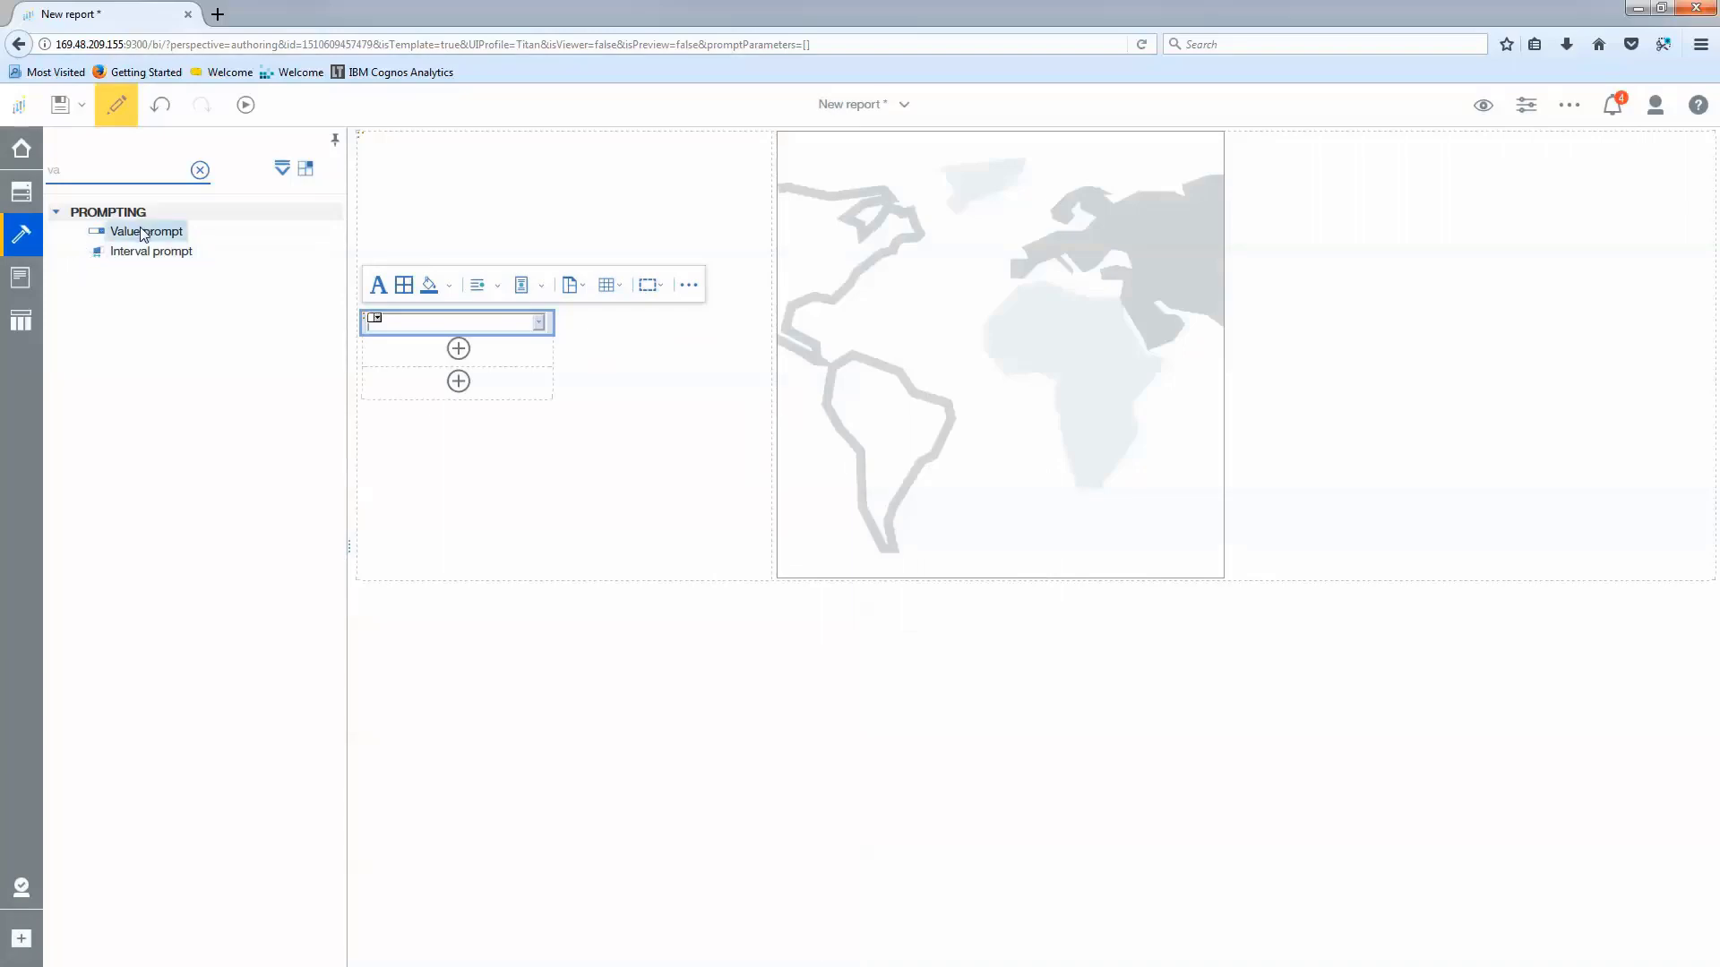
- Add a second value prompt below Region, filtering a State parameter on Country Subdivision
{"action": "left_click_drag", "start_coordinate": [144, 235], "coordinate": [371, 355]}
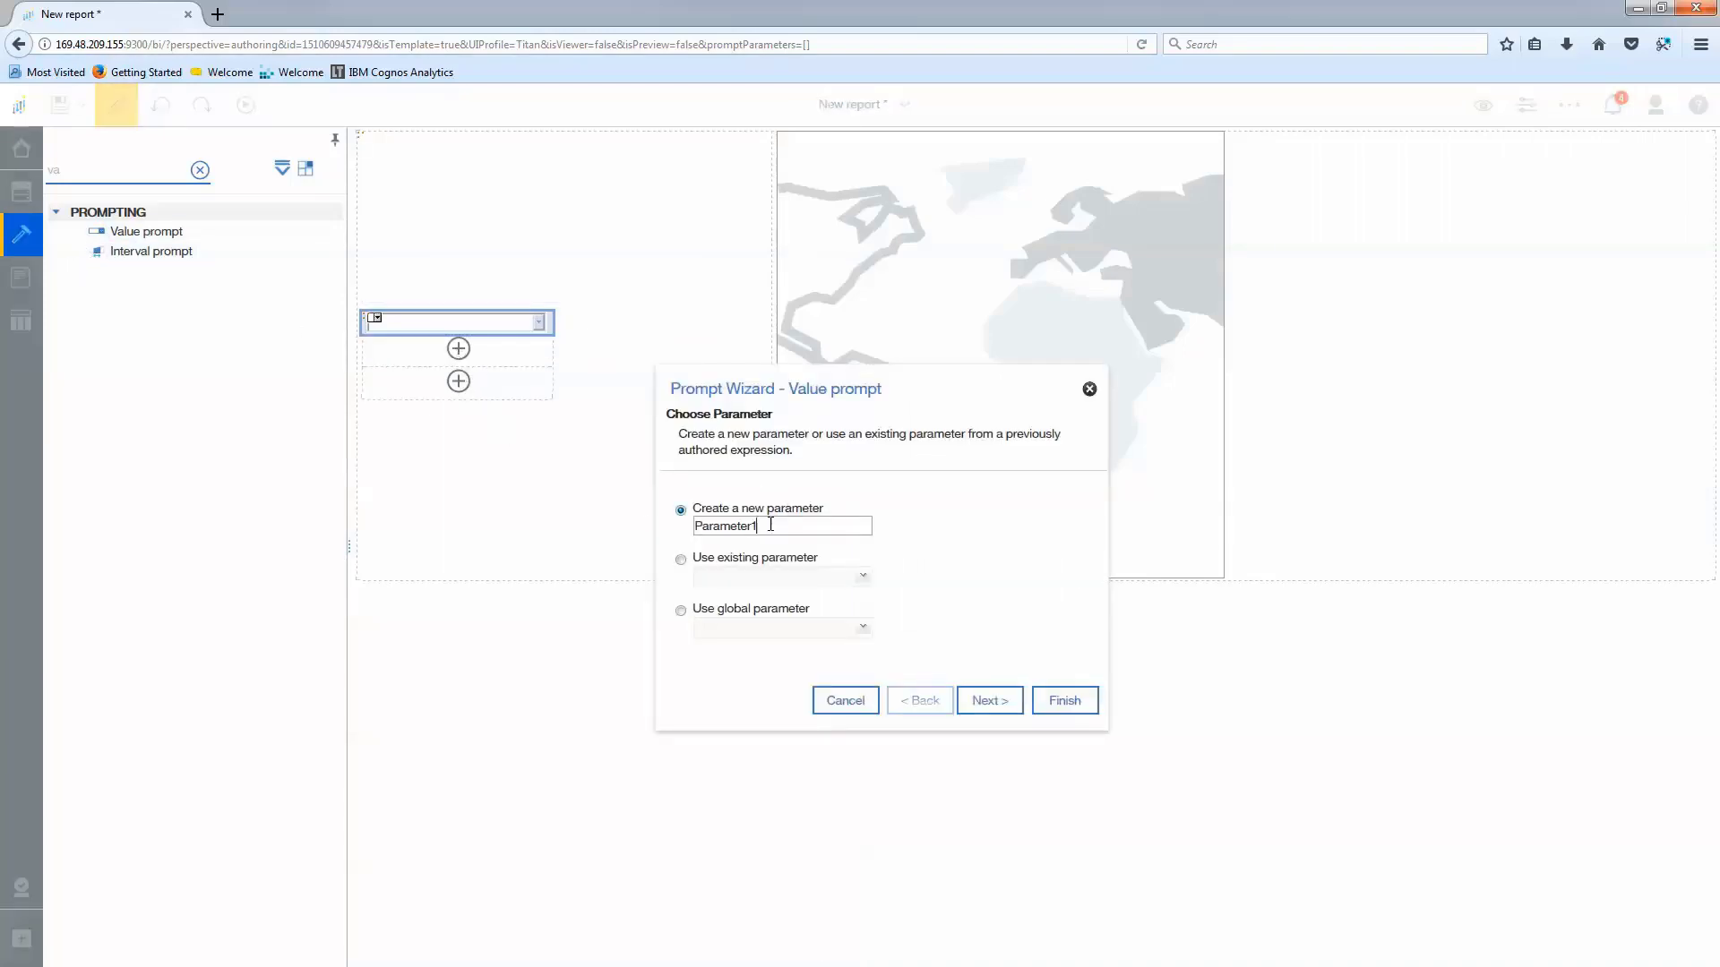
{"action": "key", "text": "ctrl+a"}
{"action": "type", "text": "S"}
{"action": "left_click", "coordinate": [971, 702]}
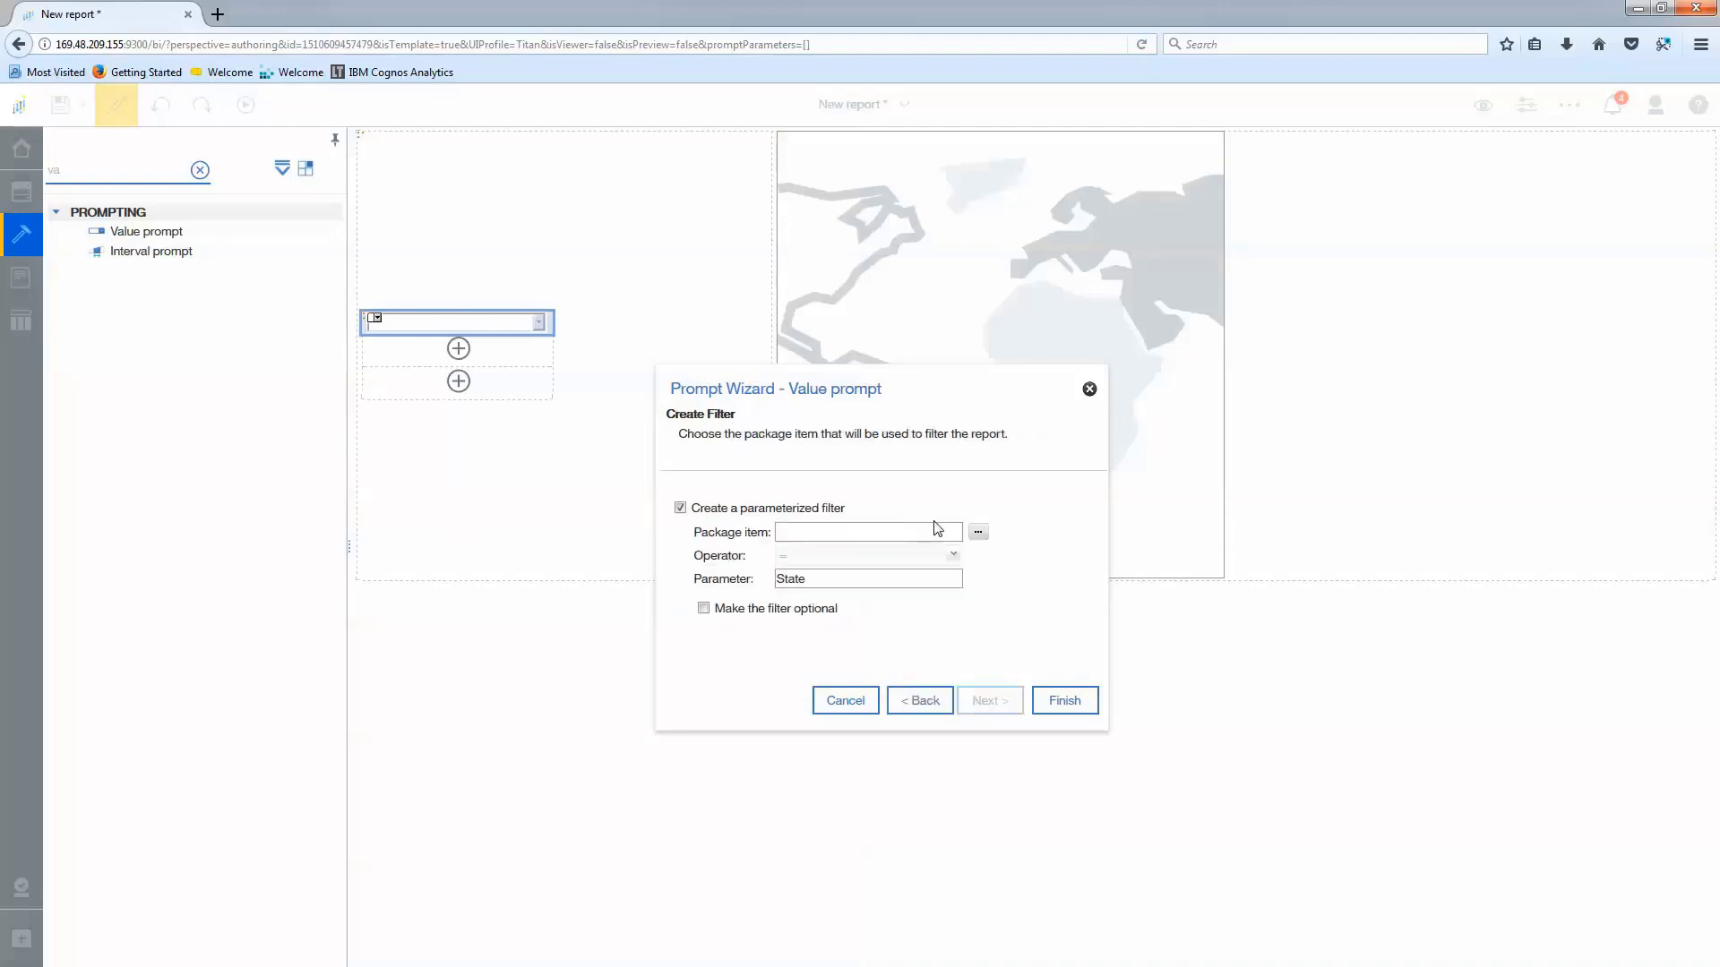
{"action": "left_click", "coordinate": [978, 534]}
{"action": "left_click", "coordinate": [786, 482]}
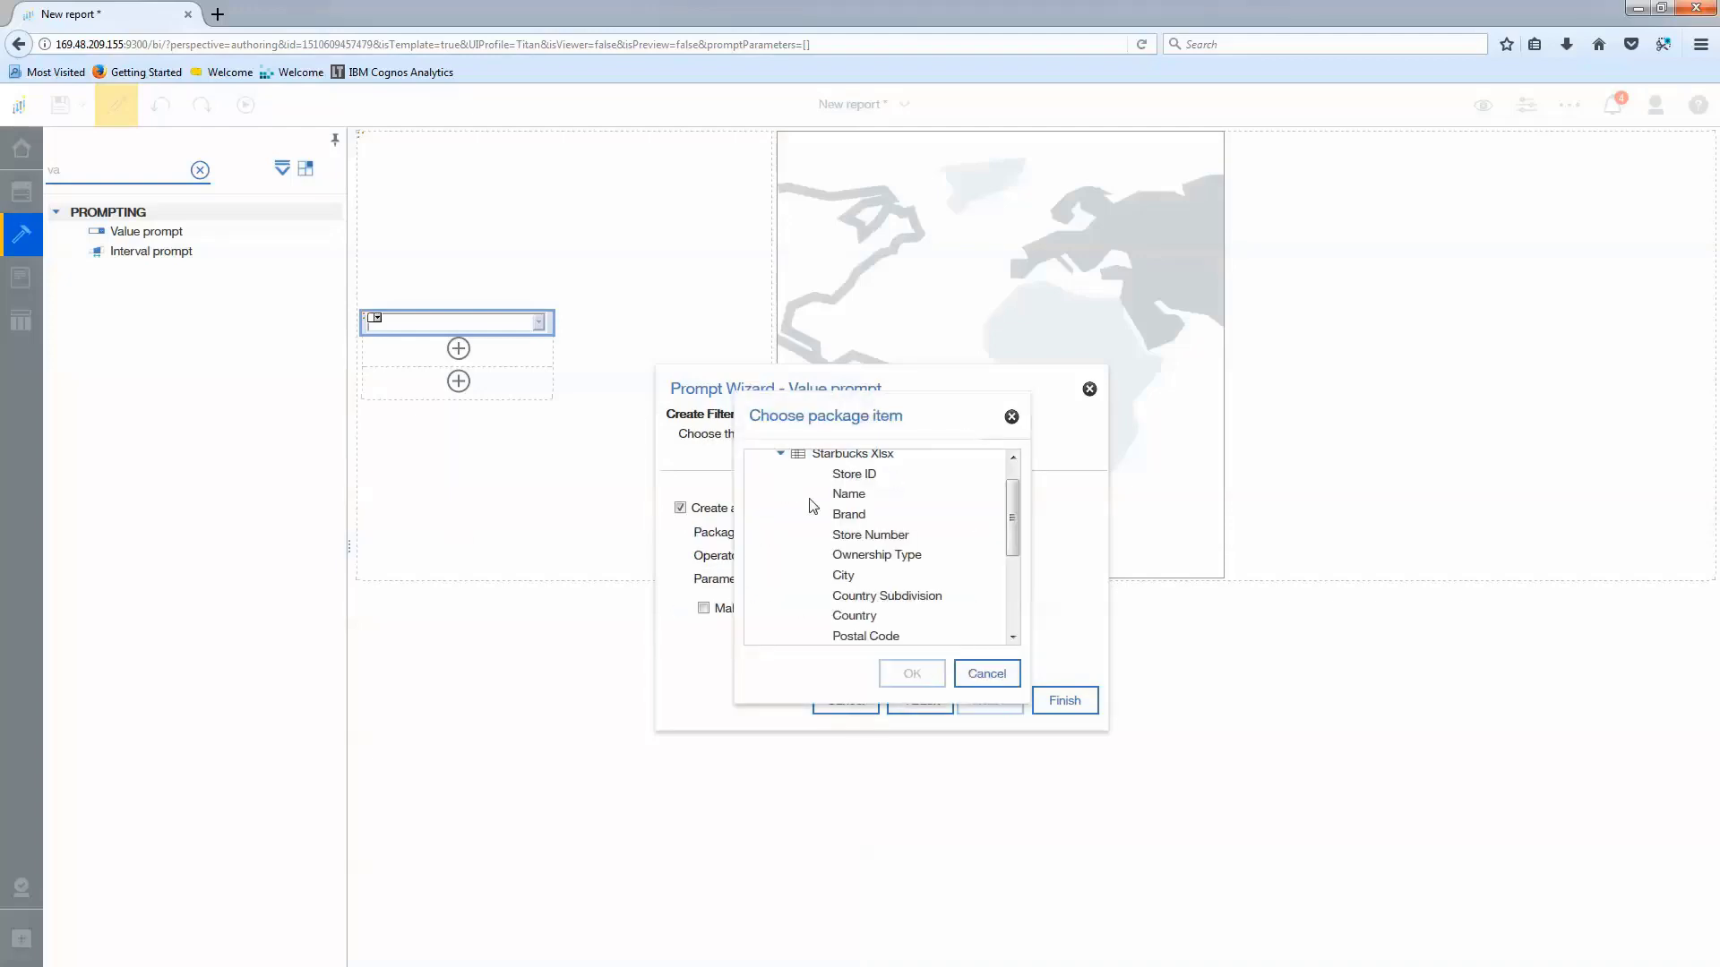
{"action": "scroll", "coordinate": [860, 573], "scroll_direction": "down", "scroll_amount": 3}
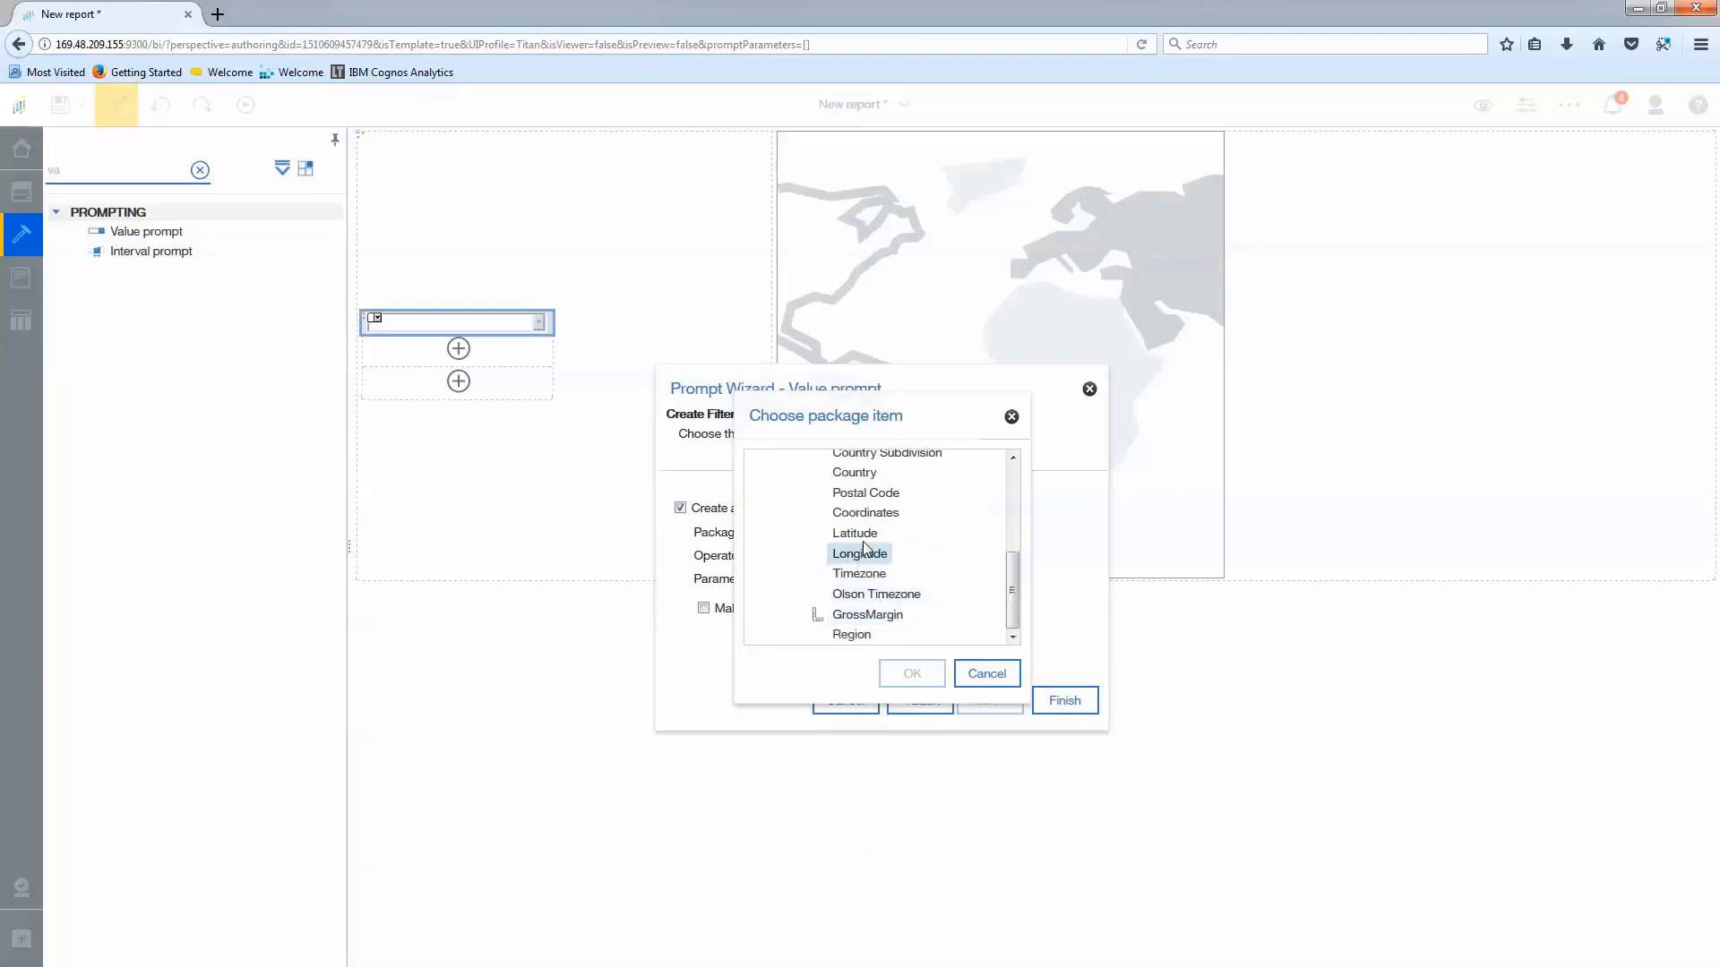
{"action": "scroll", "coordinate": [878, 517], "scroll_direction": "up", "scroll_amount": 1}
{"action": "scroll", "coordinate": [878, 517], "scroll_direction": "up", "scroll_amount": 1}
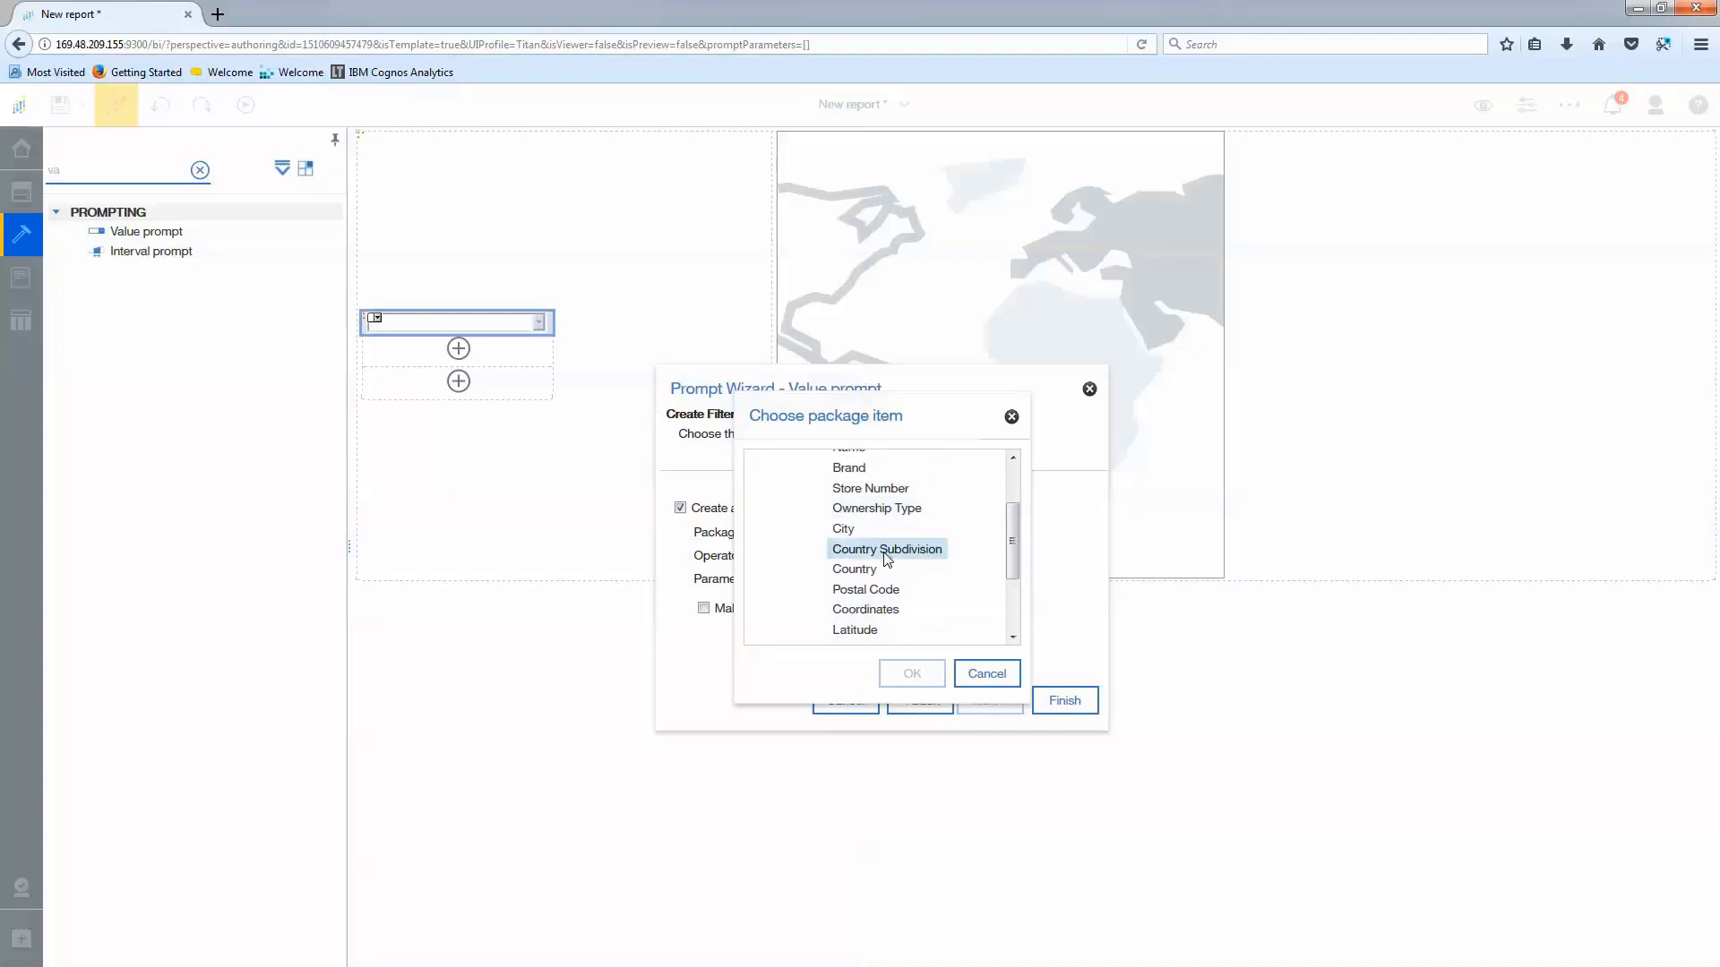
{"action": "left_click", "coordinate": [885, 552]}
{"action": "left_click", "coordinate": [912, 676]}
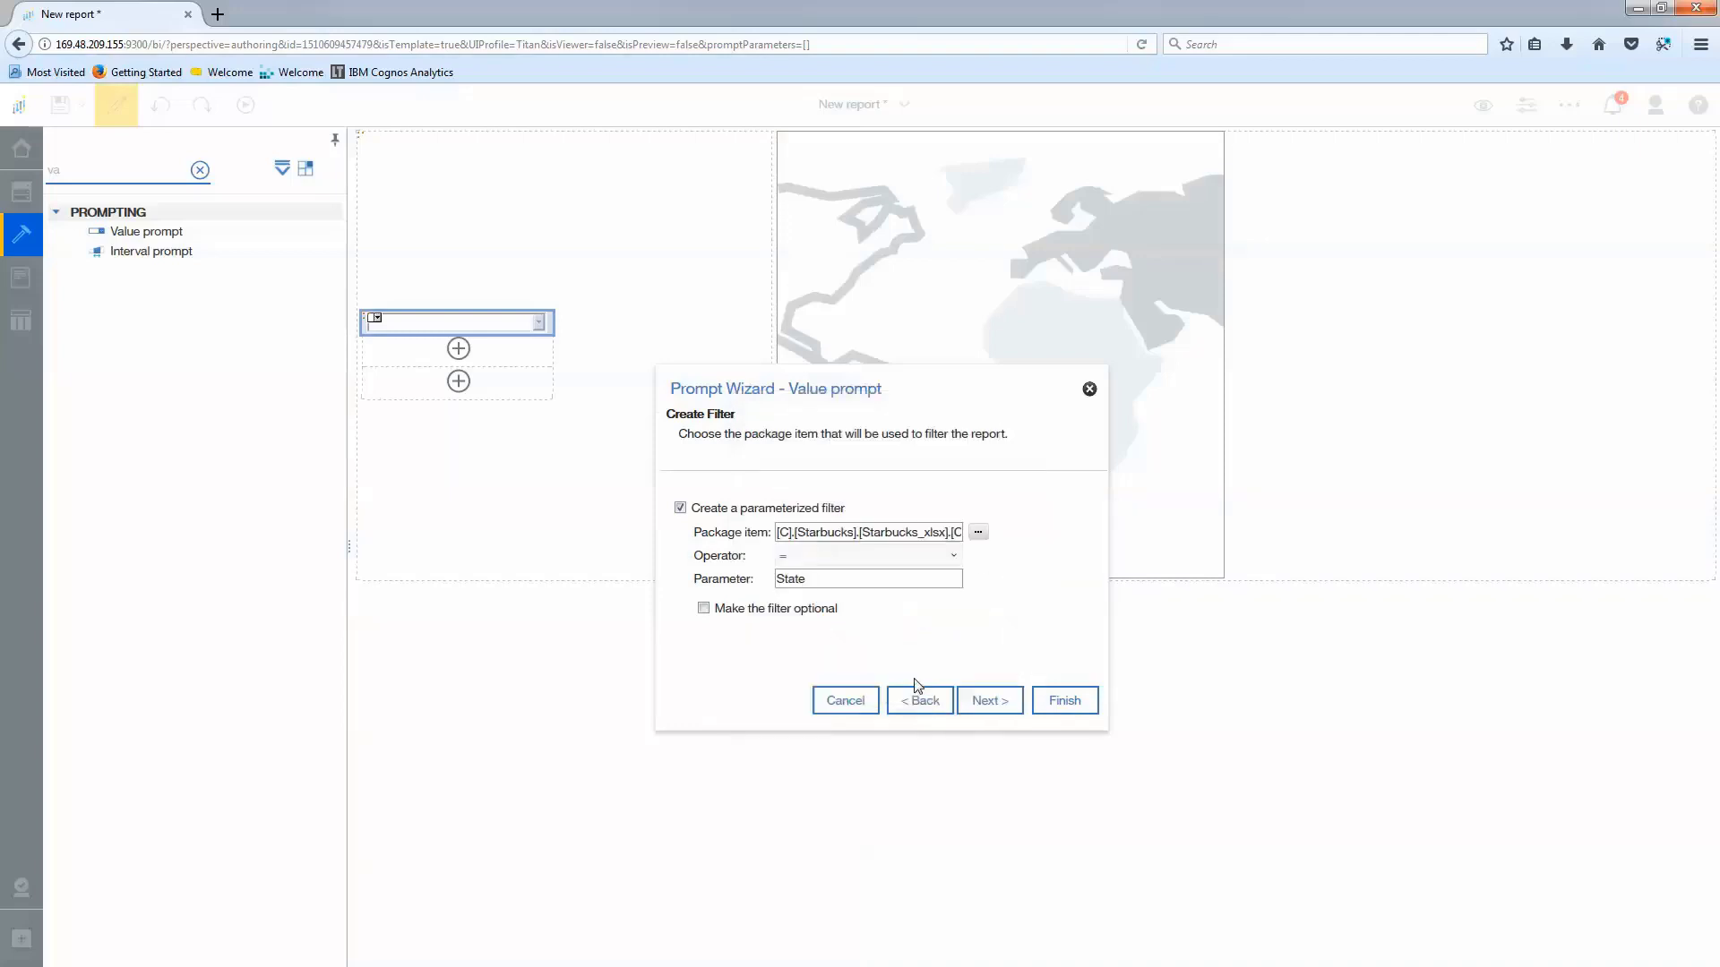
- Set the State filter to the 'in' operator and make it optional
{"action": "left_click", "coordinate": [862, 560]}
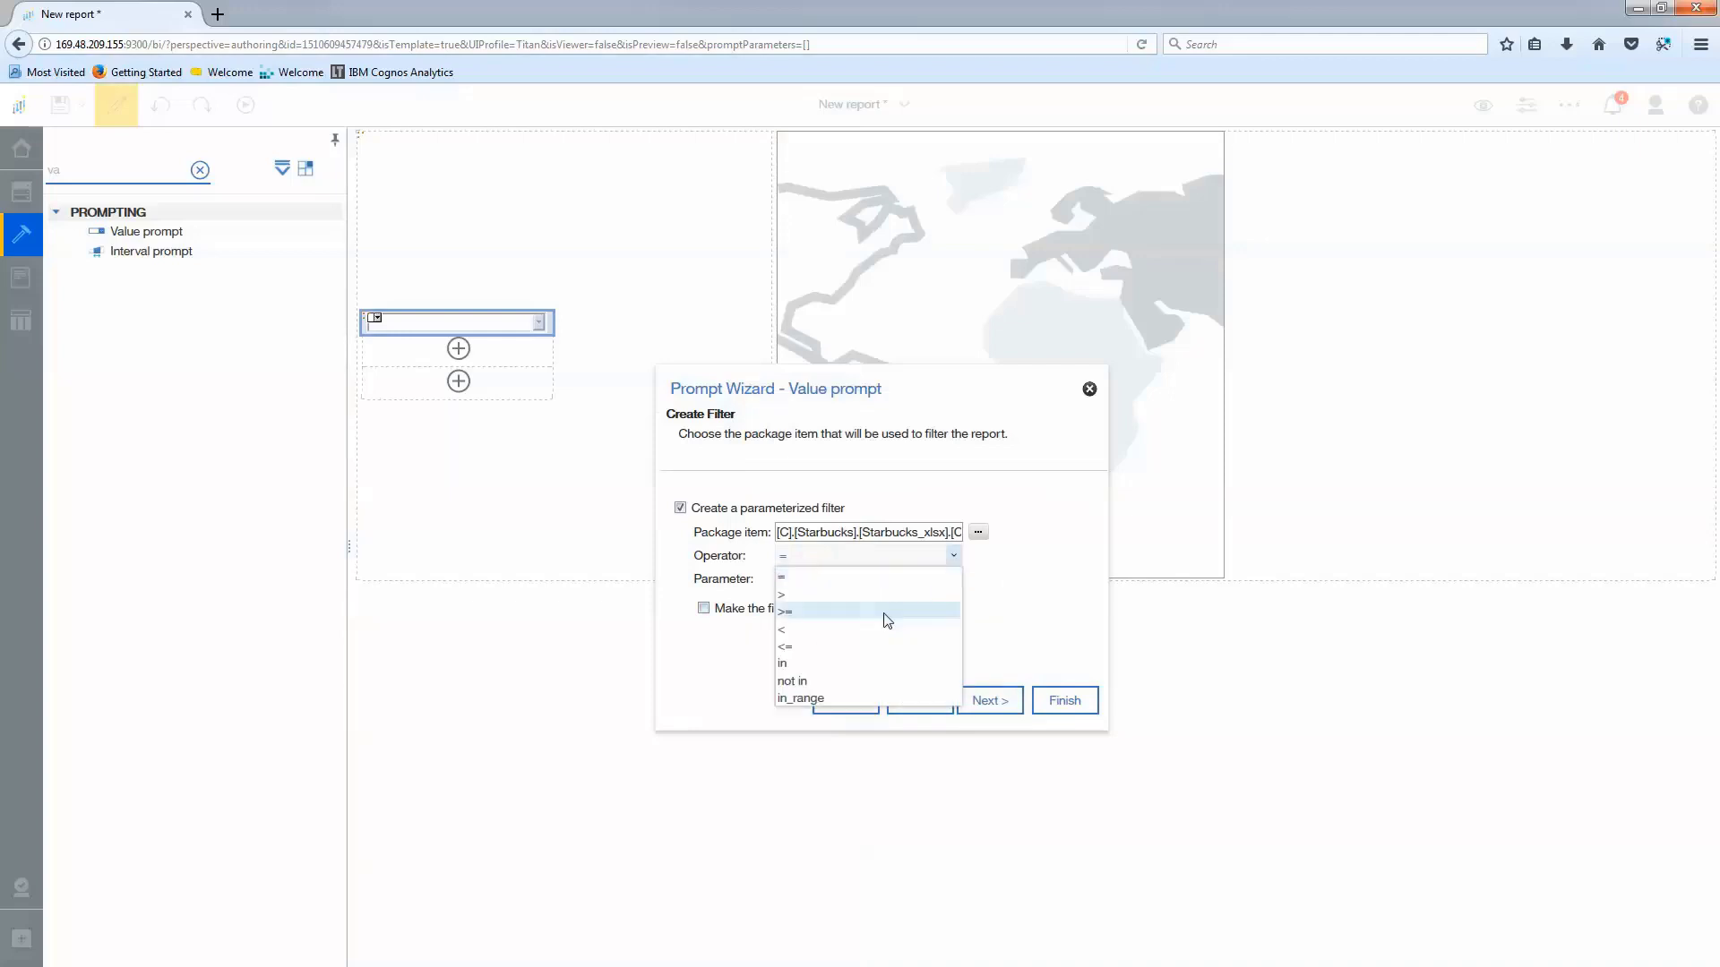
{"action": "left_click", "coordinate": [803, 669]}
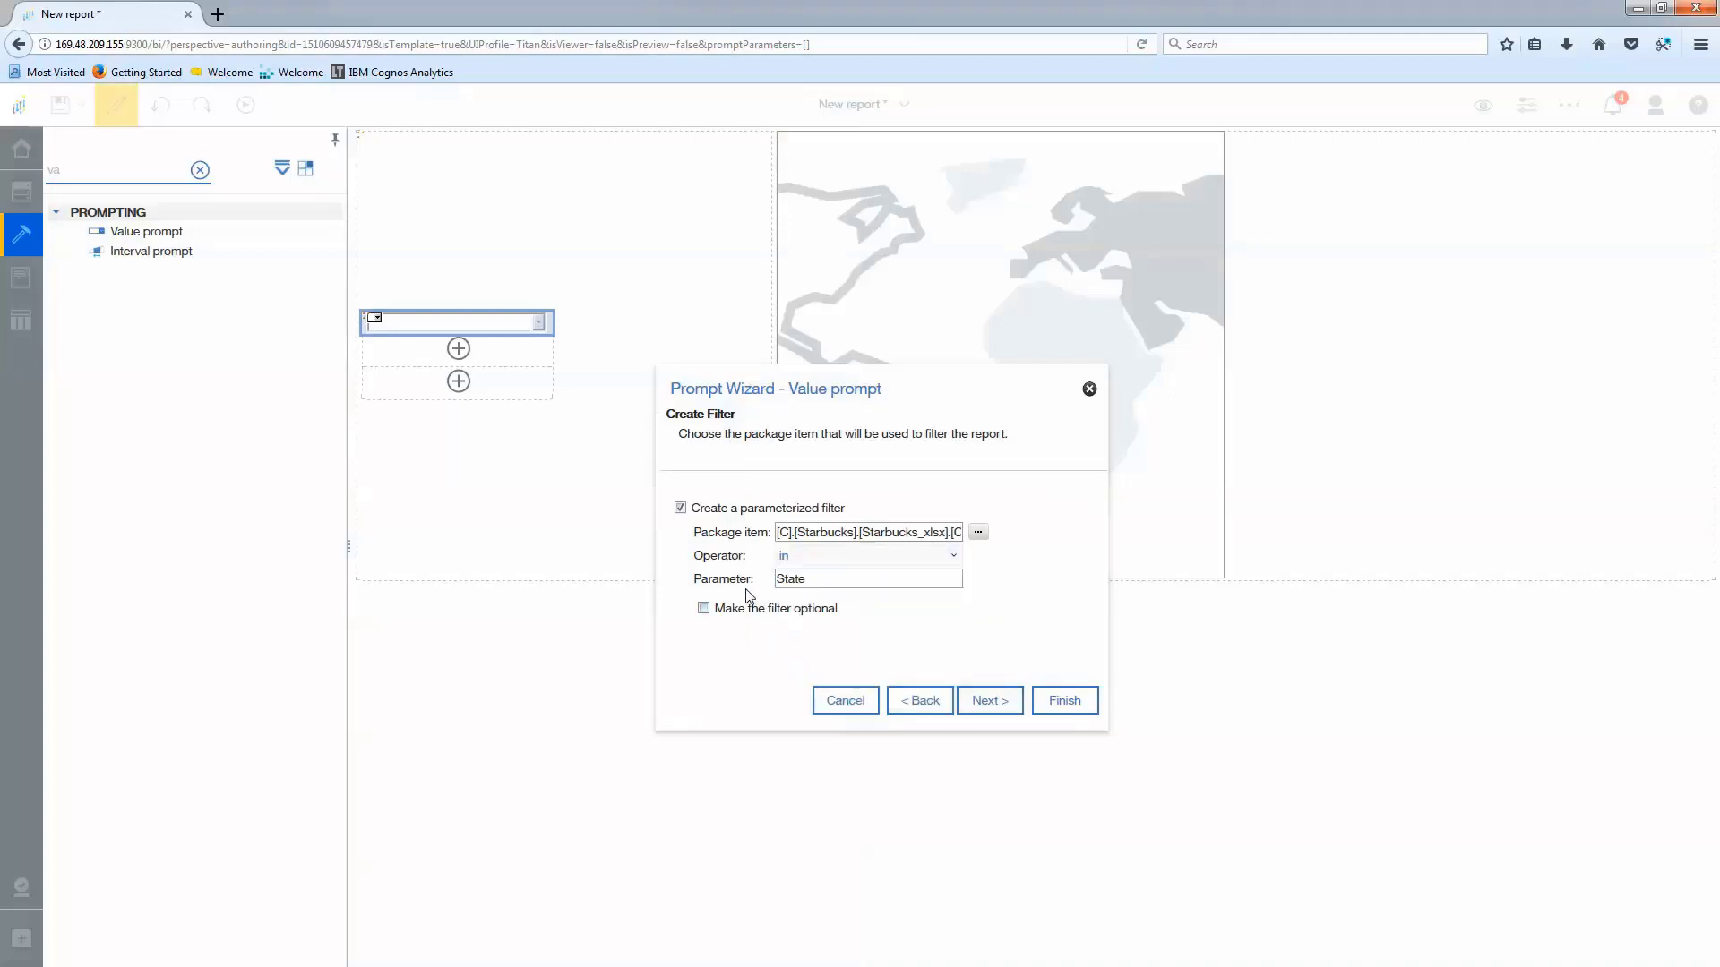
{"action": "left_click", "coordinate": [704, 608]}
{"action": "left_click", "coordinate": [987, 700]}
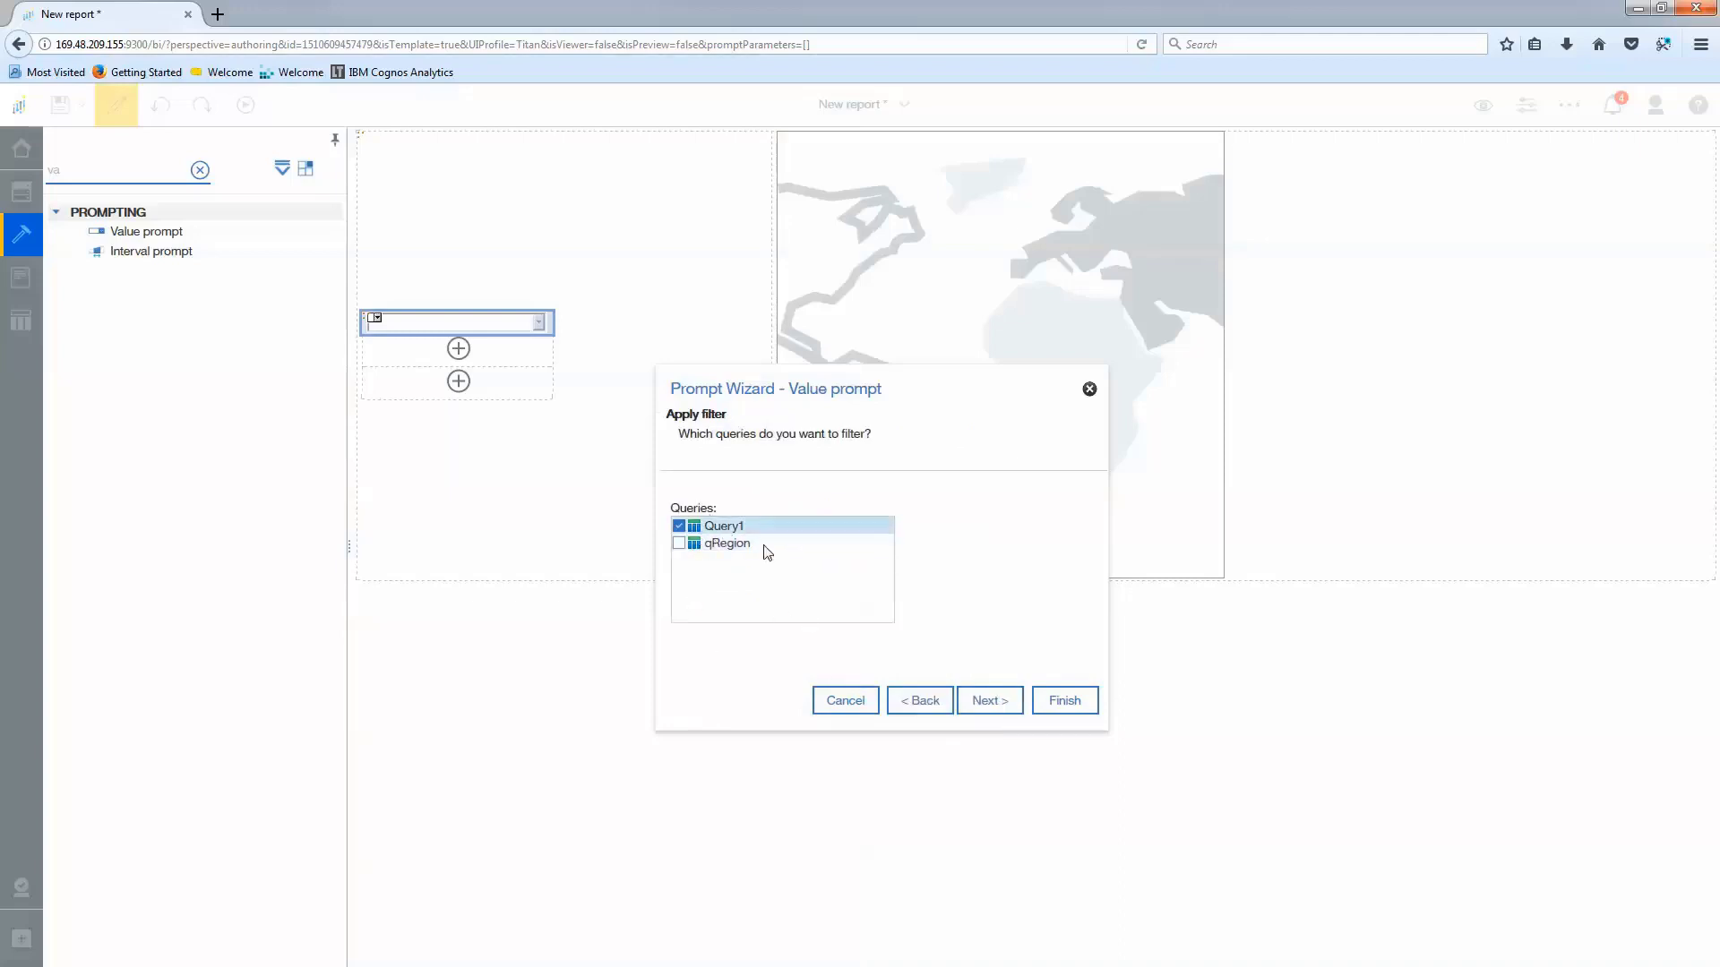
- Name the query qState, cascade it from Region, and finish the State prompt
{"action": "left_click", "coordinate": [990, 708]}
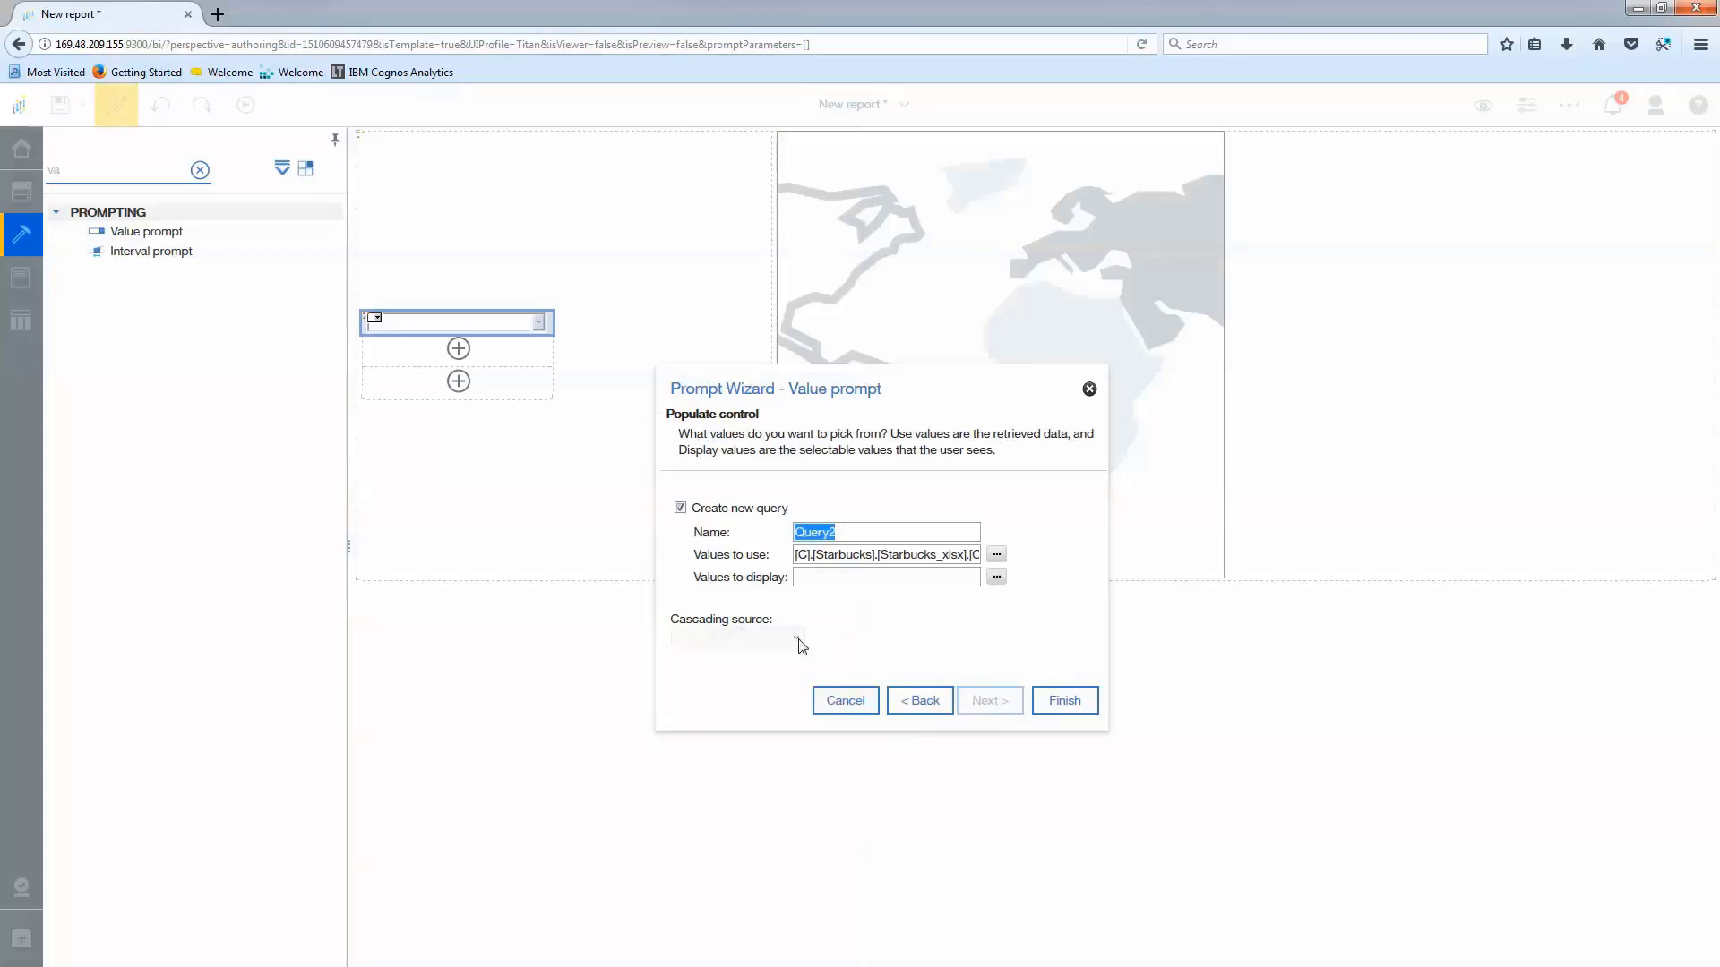
{"action": "type", "text": "qState"}
{"action": "left_click", "coordinate": [795, 637]}
{"action": "left_click", "coordinate": [753, 679]}
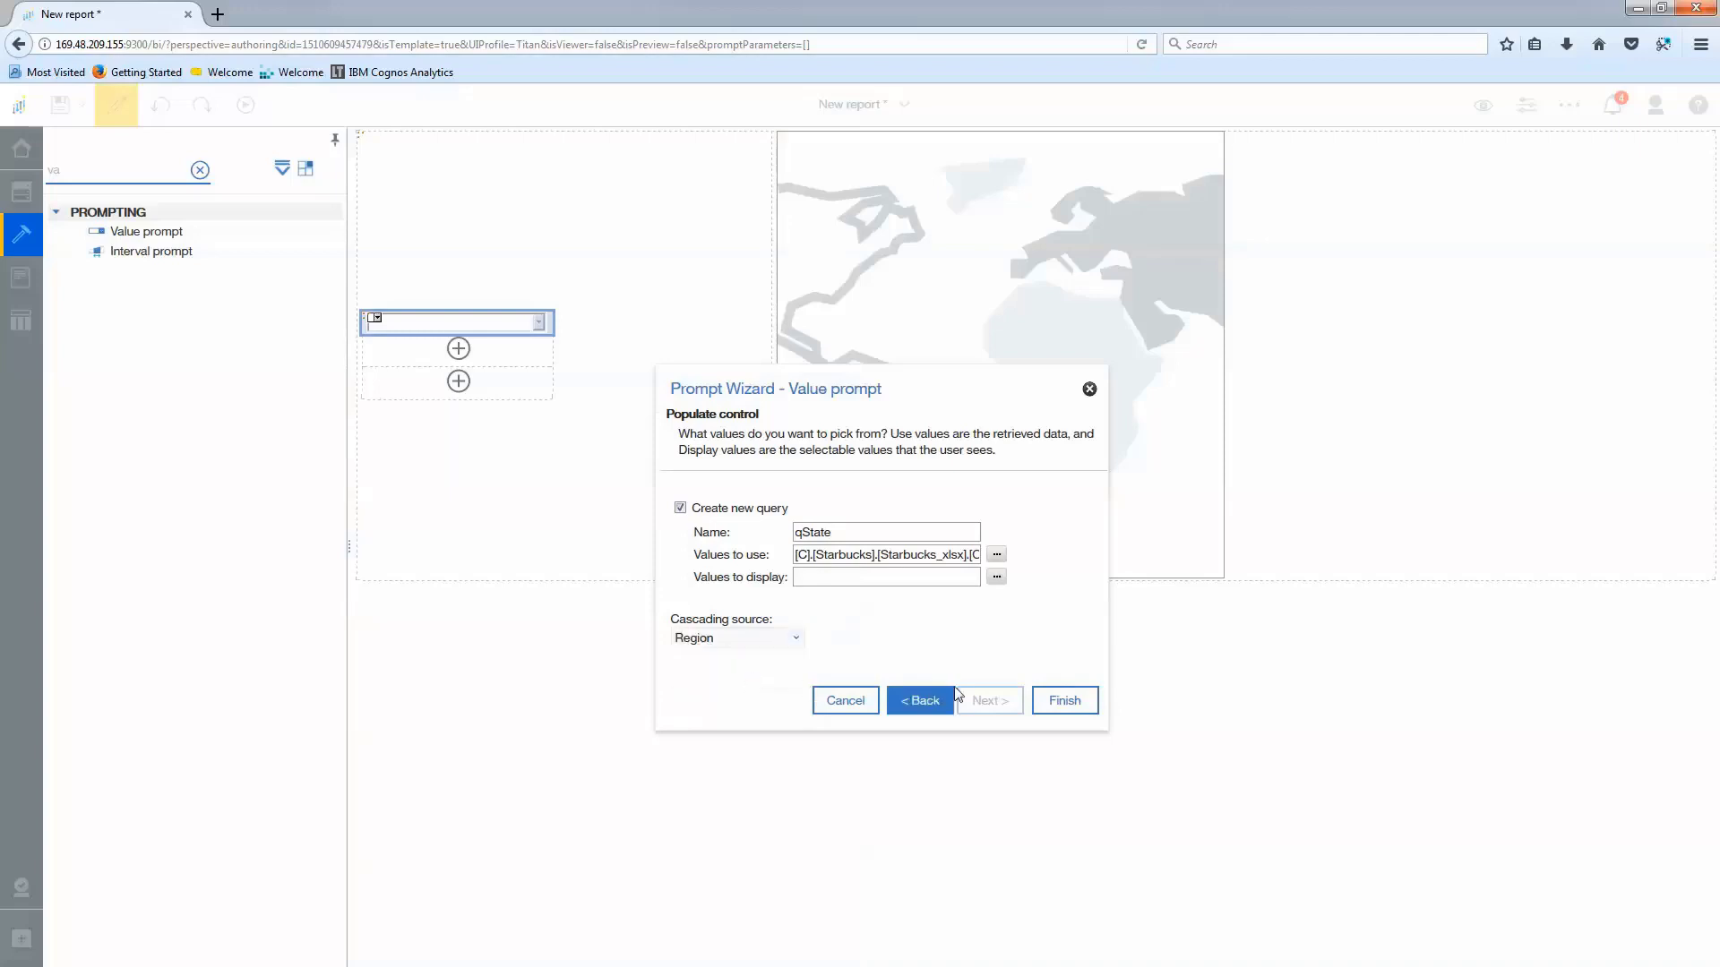
{"action": "left_click", "coordinate": [1039, 700]}
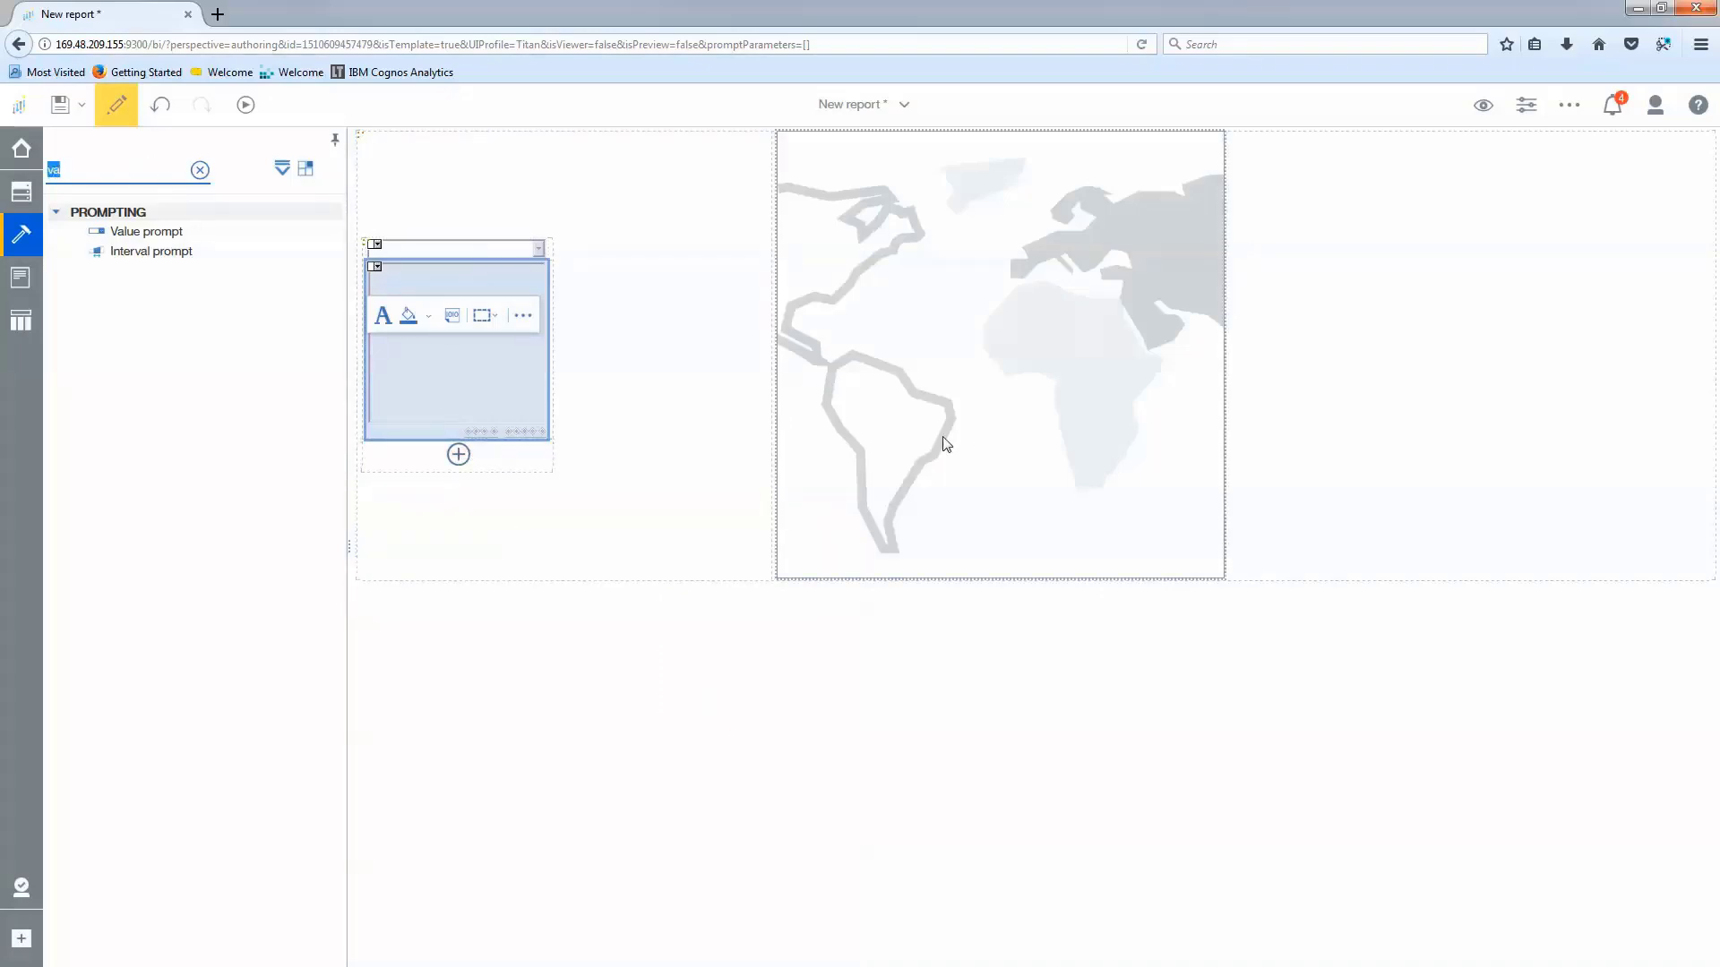
- Add a Prompt button below the State value prompt and change its type from Next to Finish
{"action": "type", "text": "Promp"}
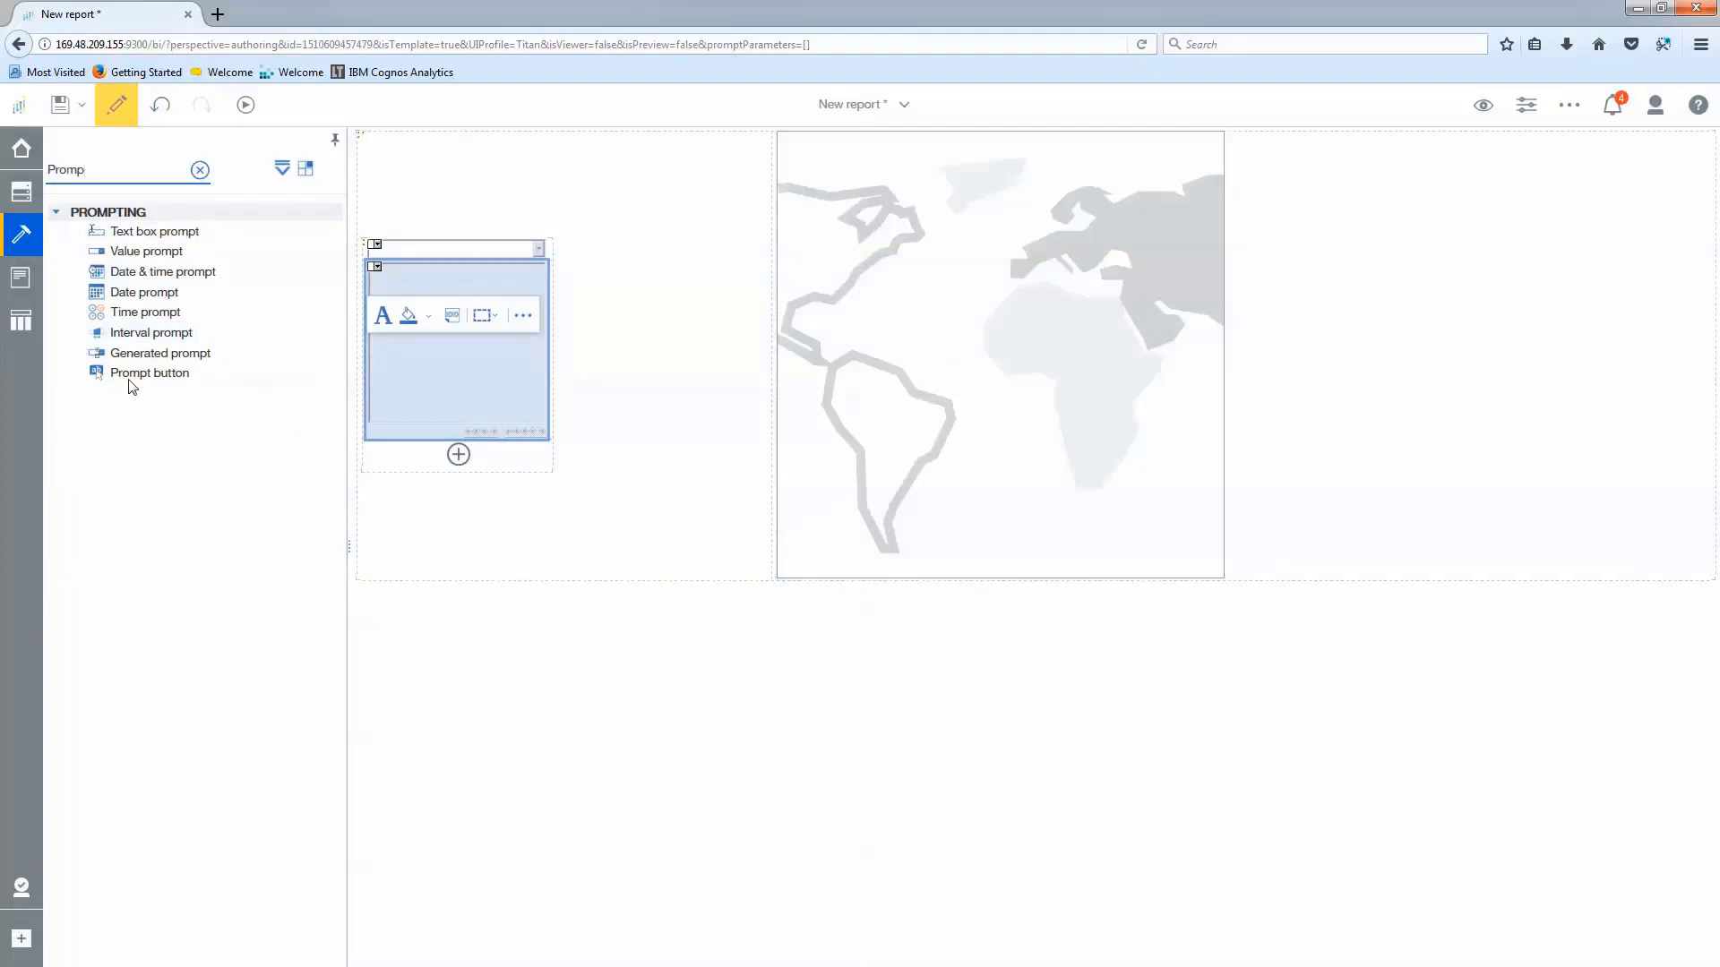
{"action": "left_click_drag", "start_coordinate": [133, 376], "coordinate": [466, 457]}
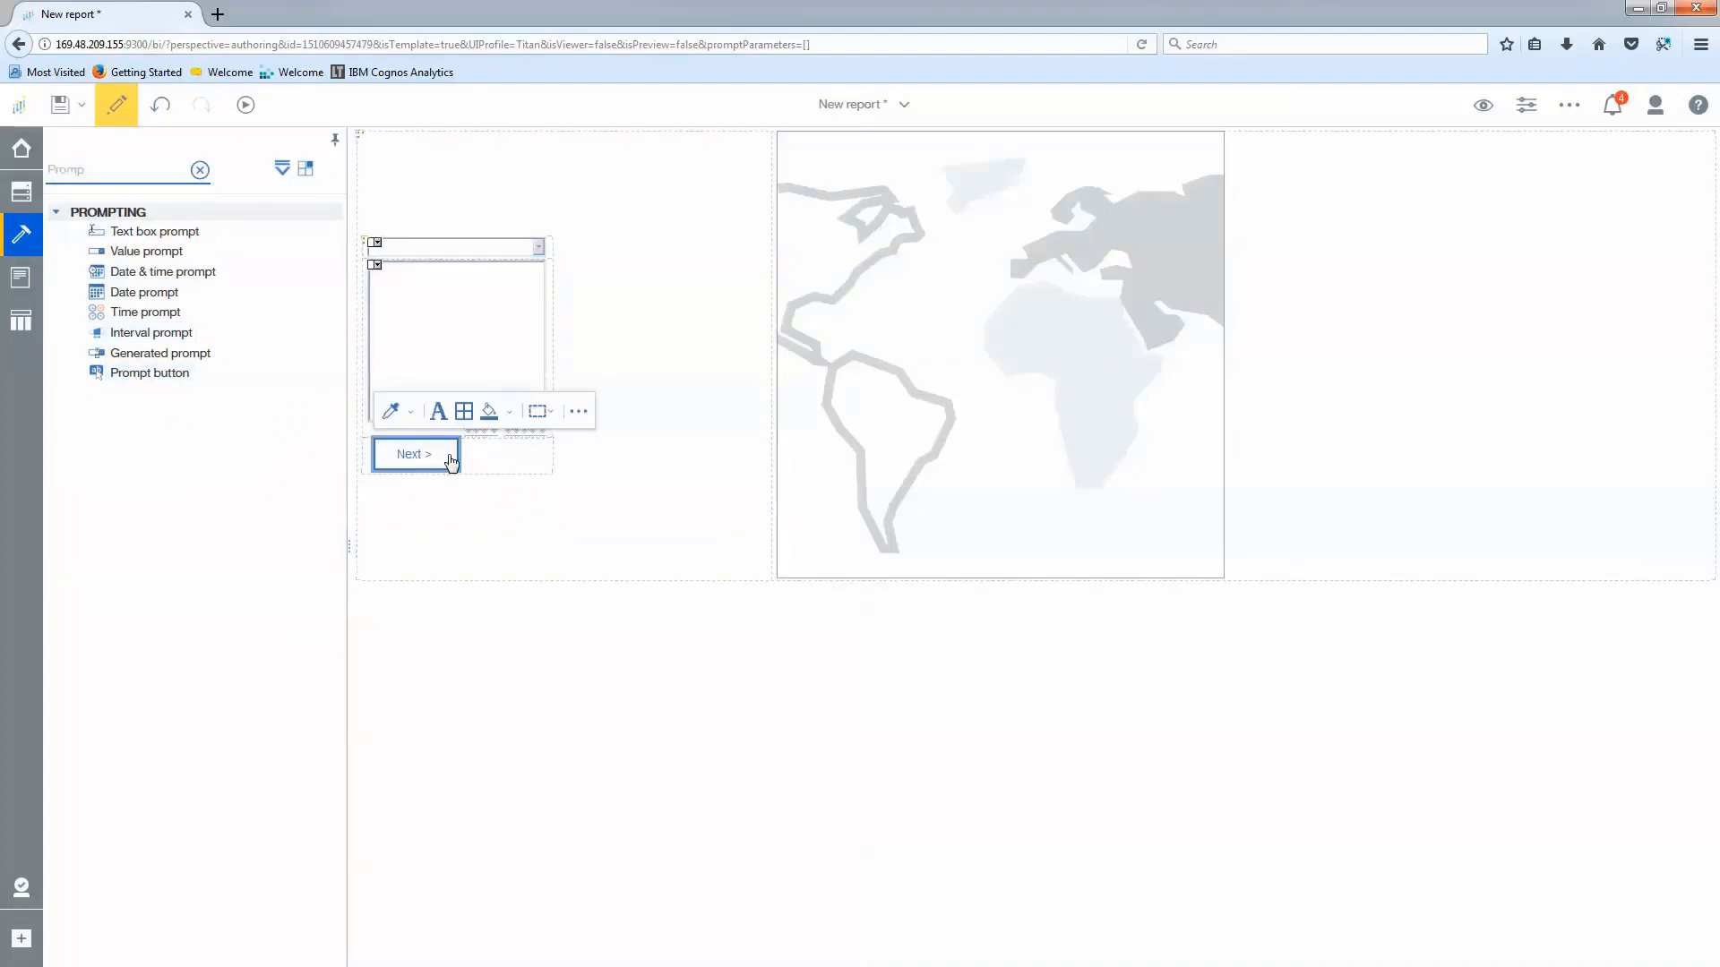
{"action": "left_click", "coordinate": [1577, 120]}
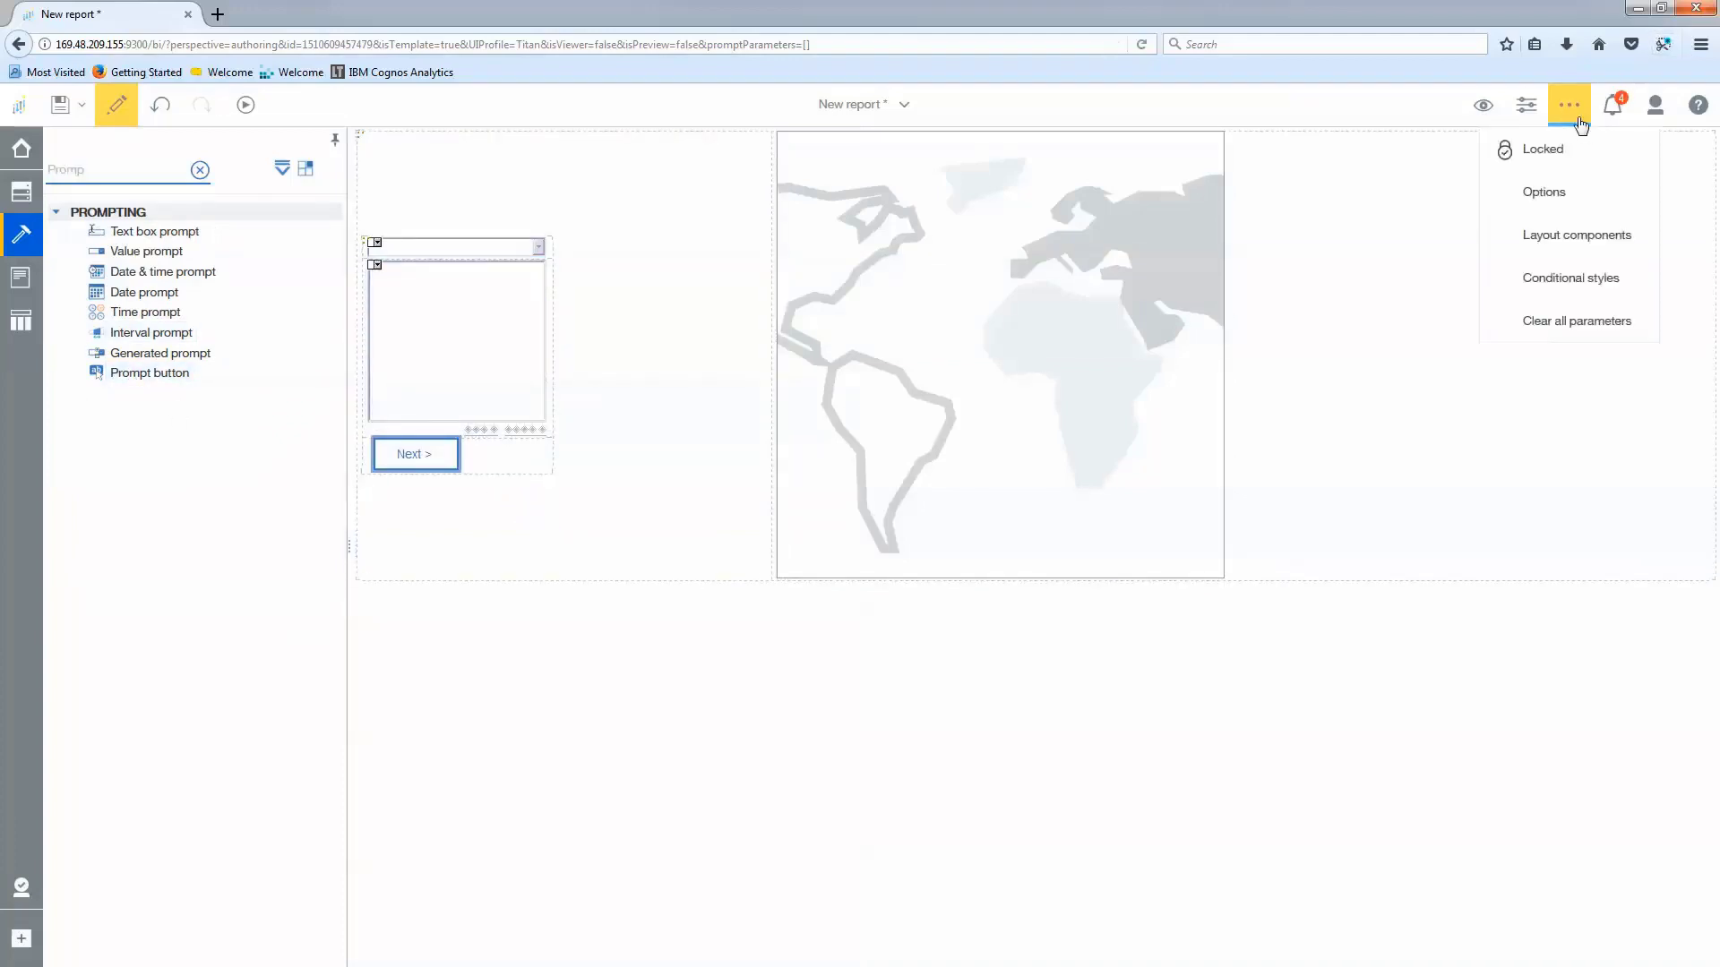
{"action": "left_click", "coordinate": [1527, 105]}
{"action": "left_click", "coordinate": [1684, 239]}
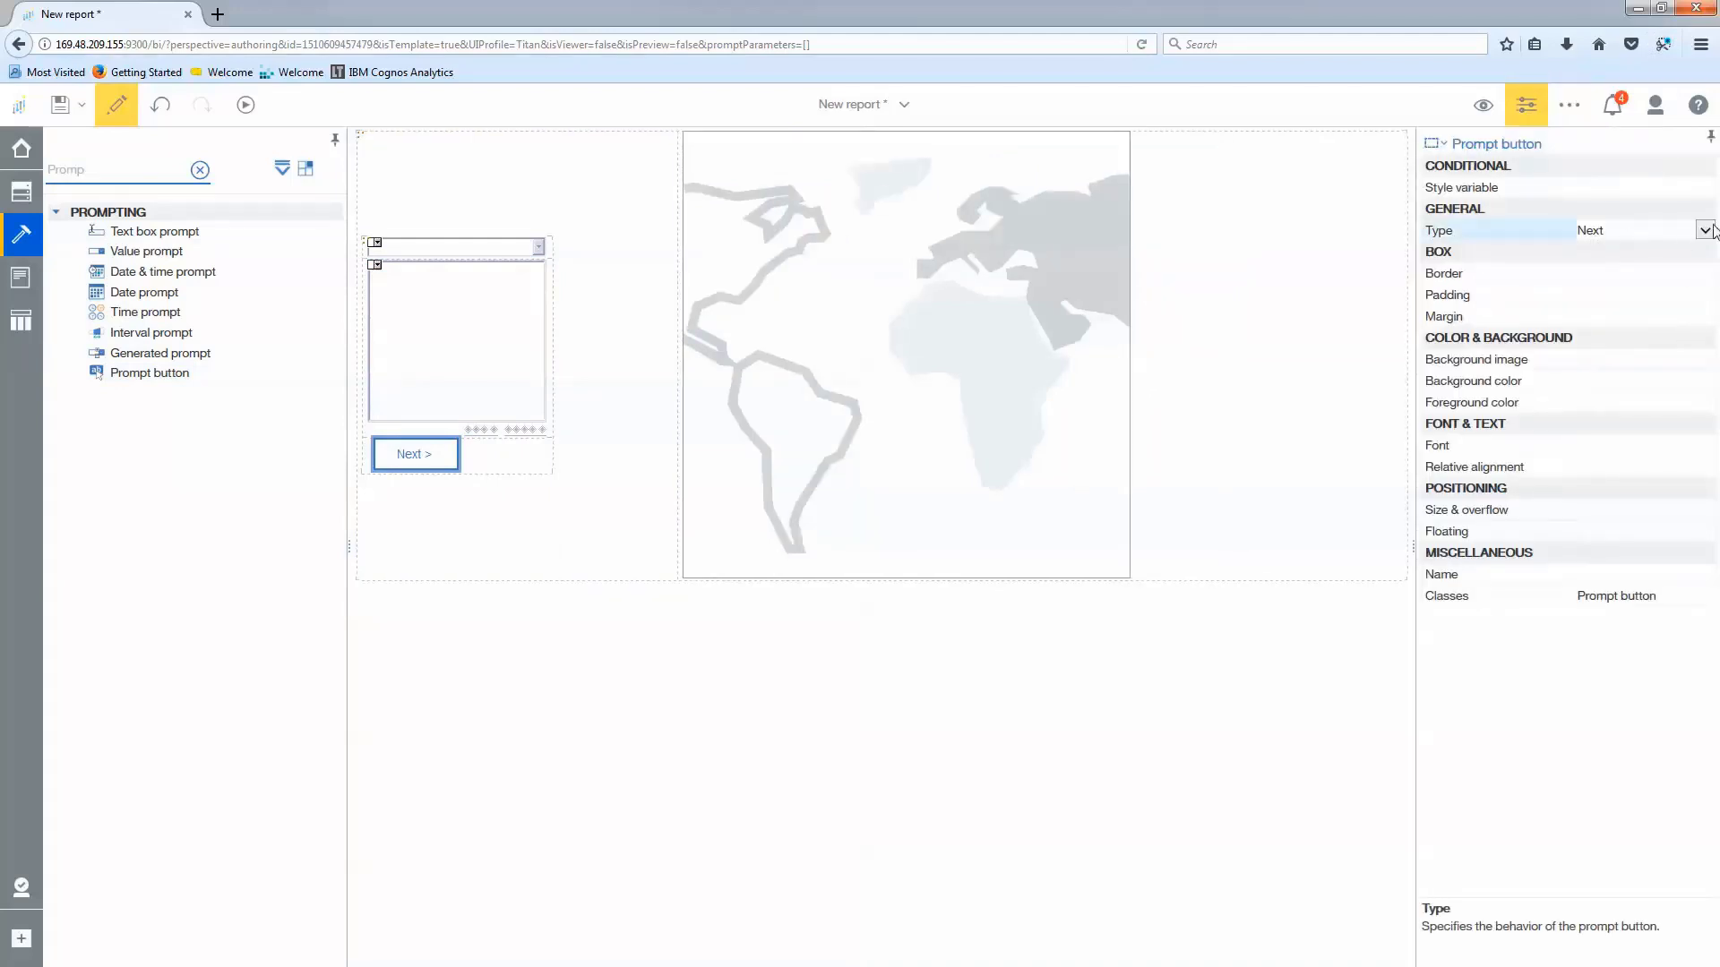
{"action": "left_click", "coordinate": [1707, 231]}
{"action": "left_click", "coordinate": [1605, 311]}
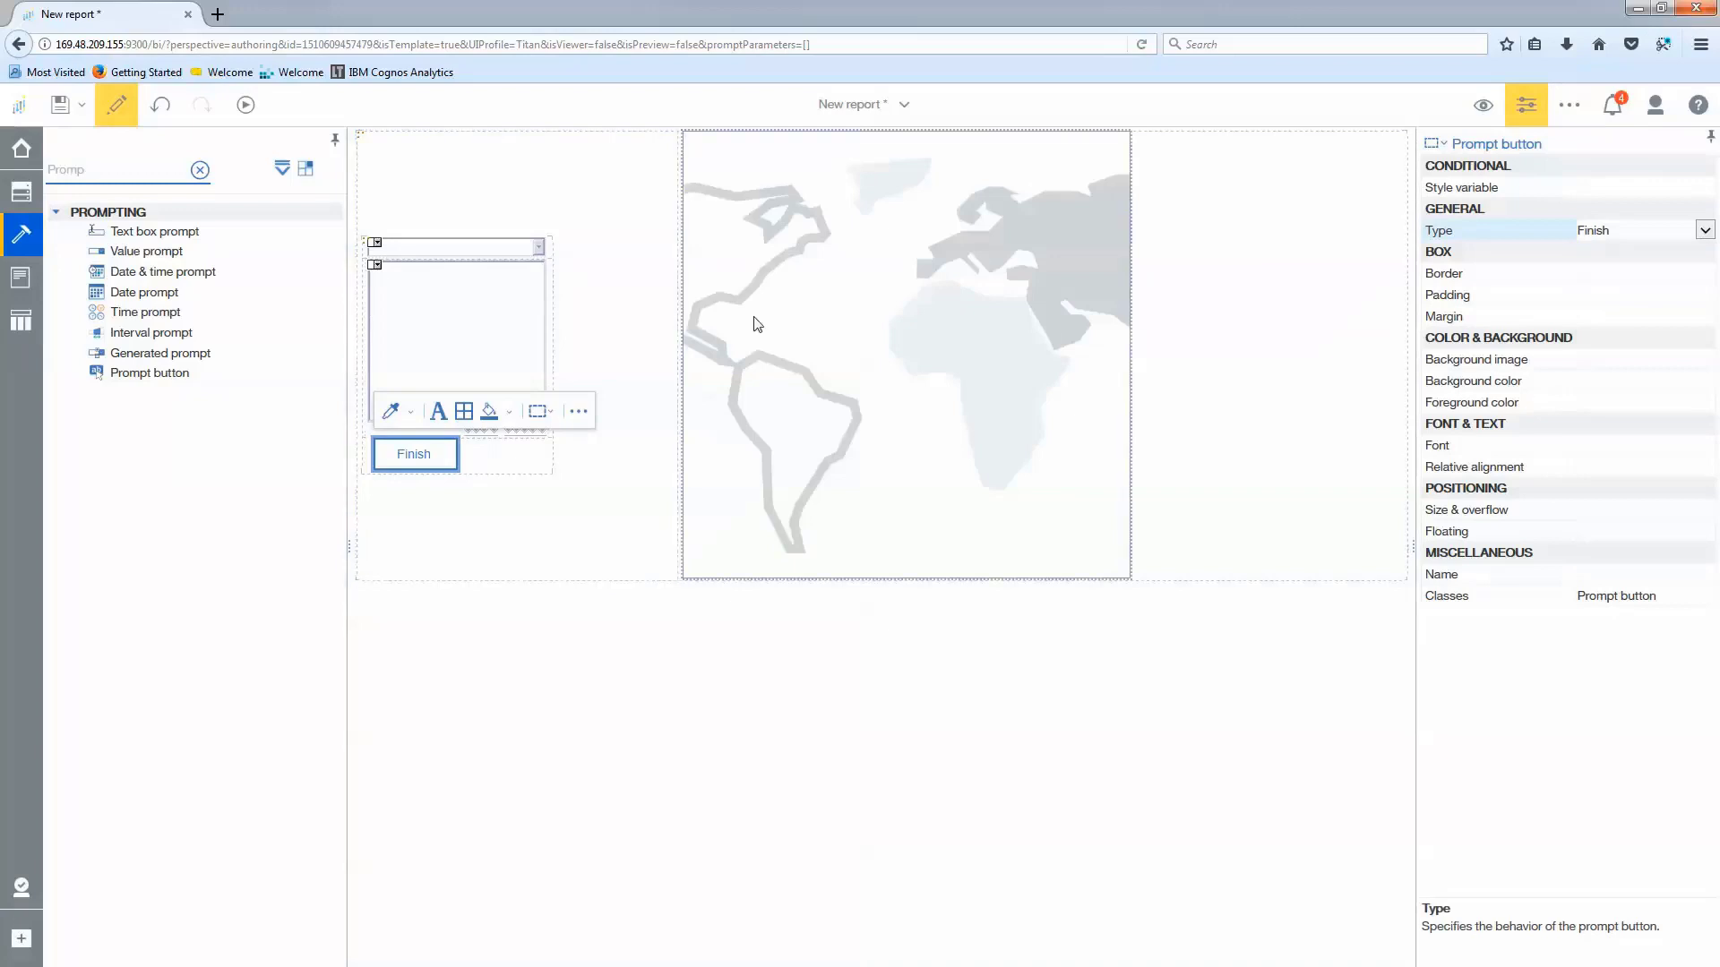
- Resize the GrossMargin store map to width 1500 and height 750
{"action": "left_click", "coordinate": [1042, 346]}
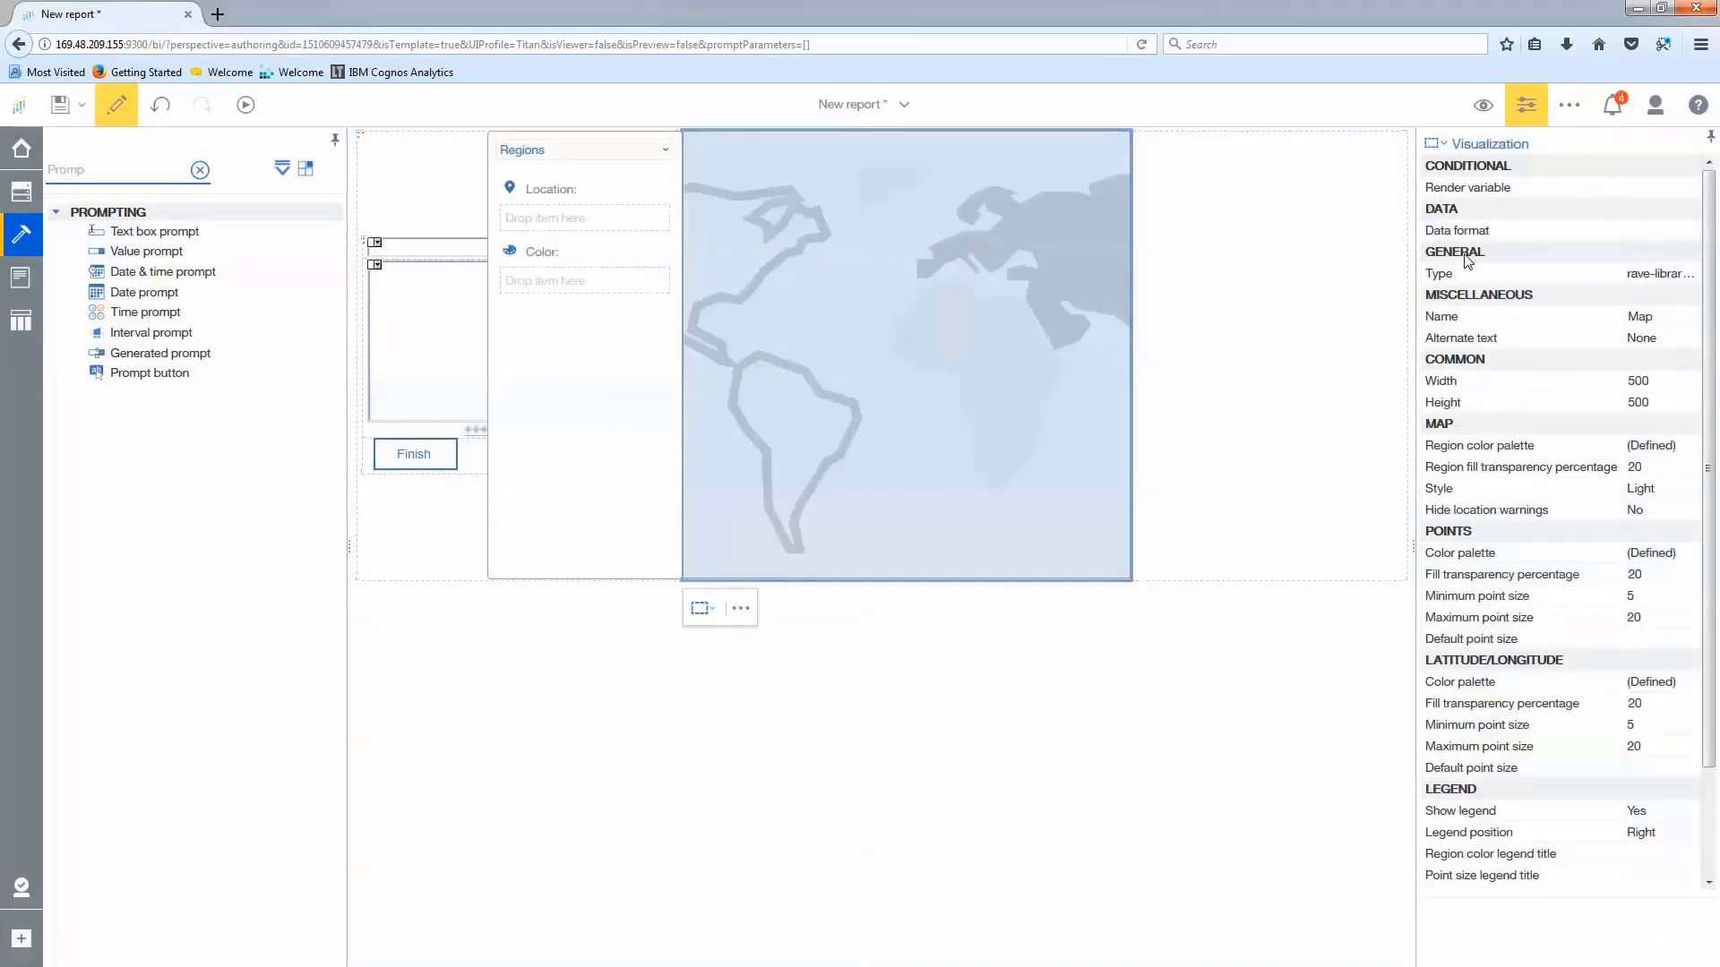
{"action": "left_click", "coordinate": [1639, 382]}
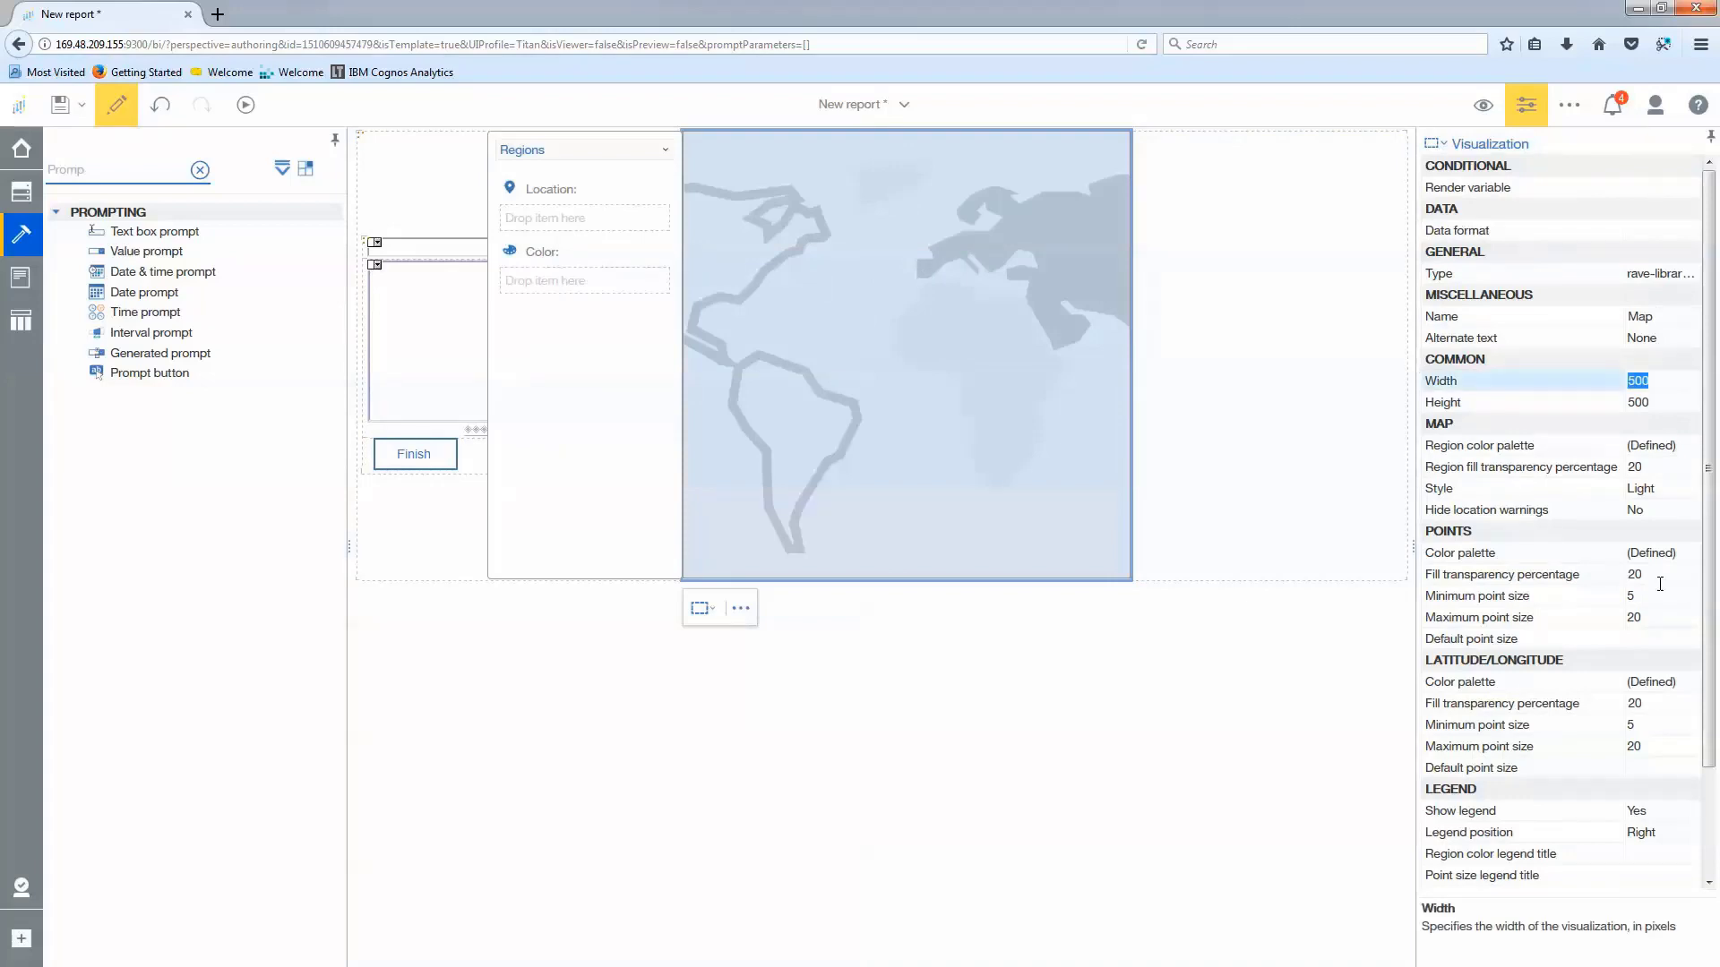
{"action": "type", "text": "1500"}
{"action": "key", "text": "Return"}
{"action": "left_click", "coordinate": [1638, 402]}
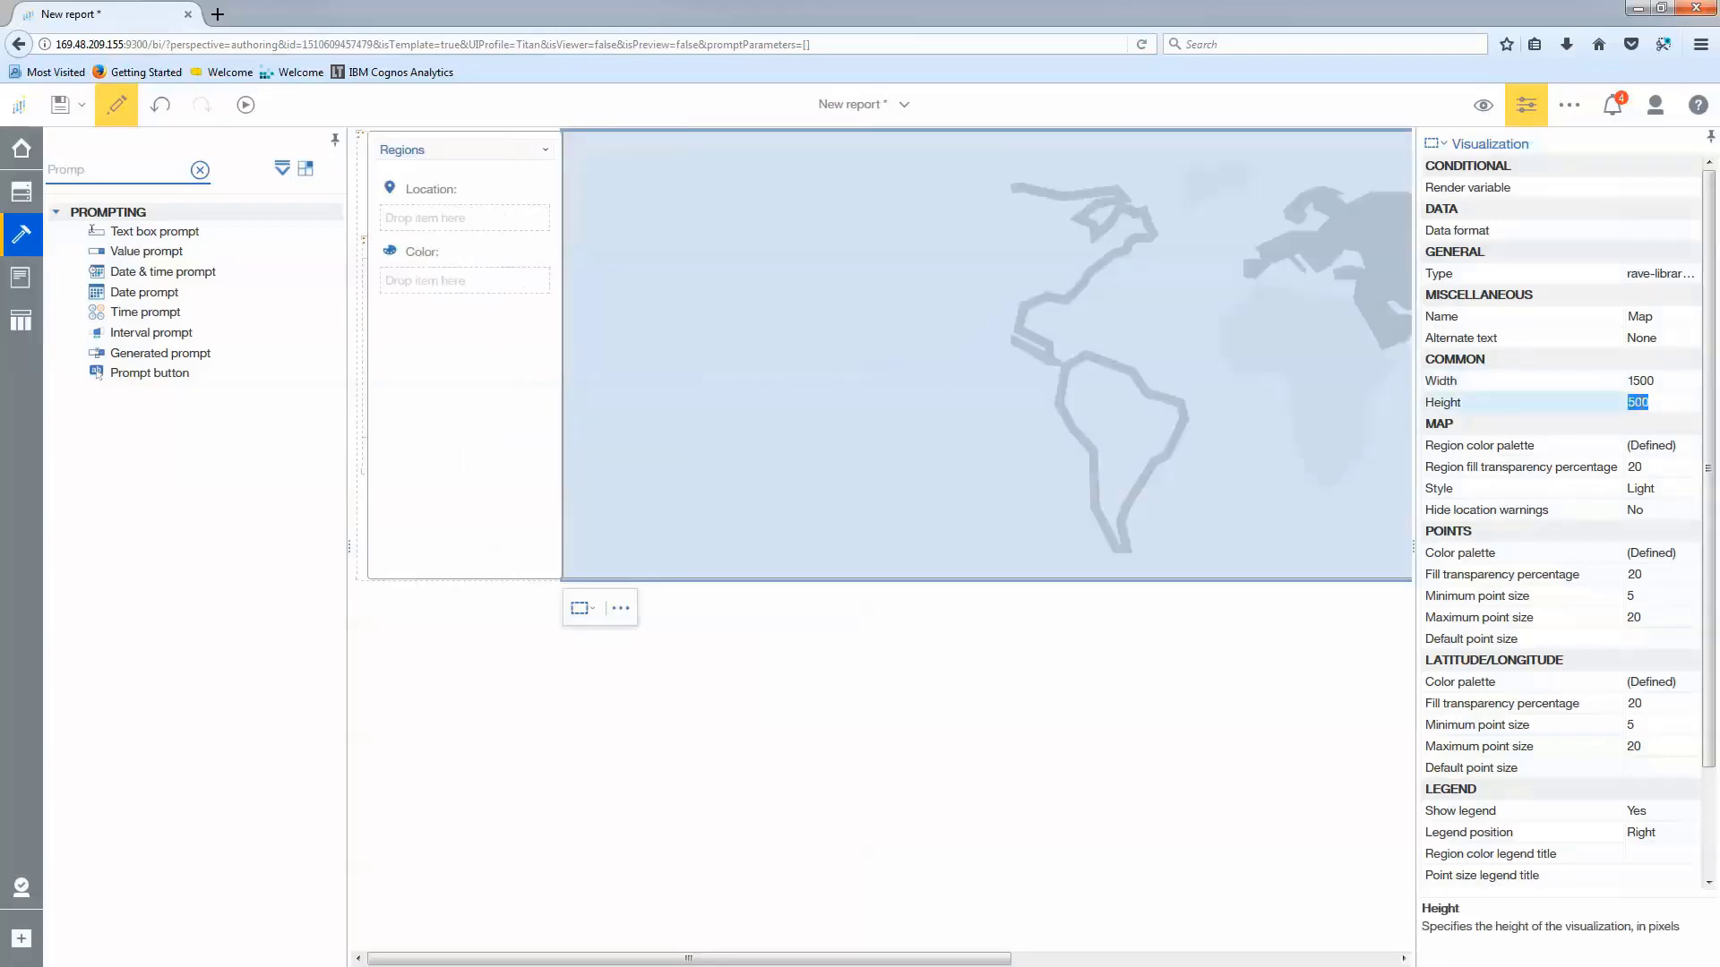
{"action": "type", "text": "750"}
{"action": "key", "text": "Return"}
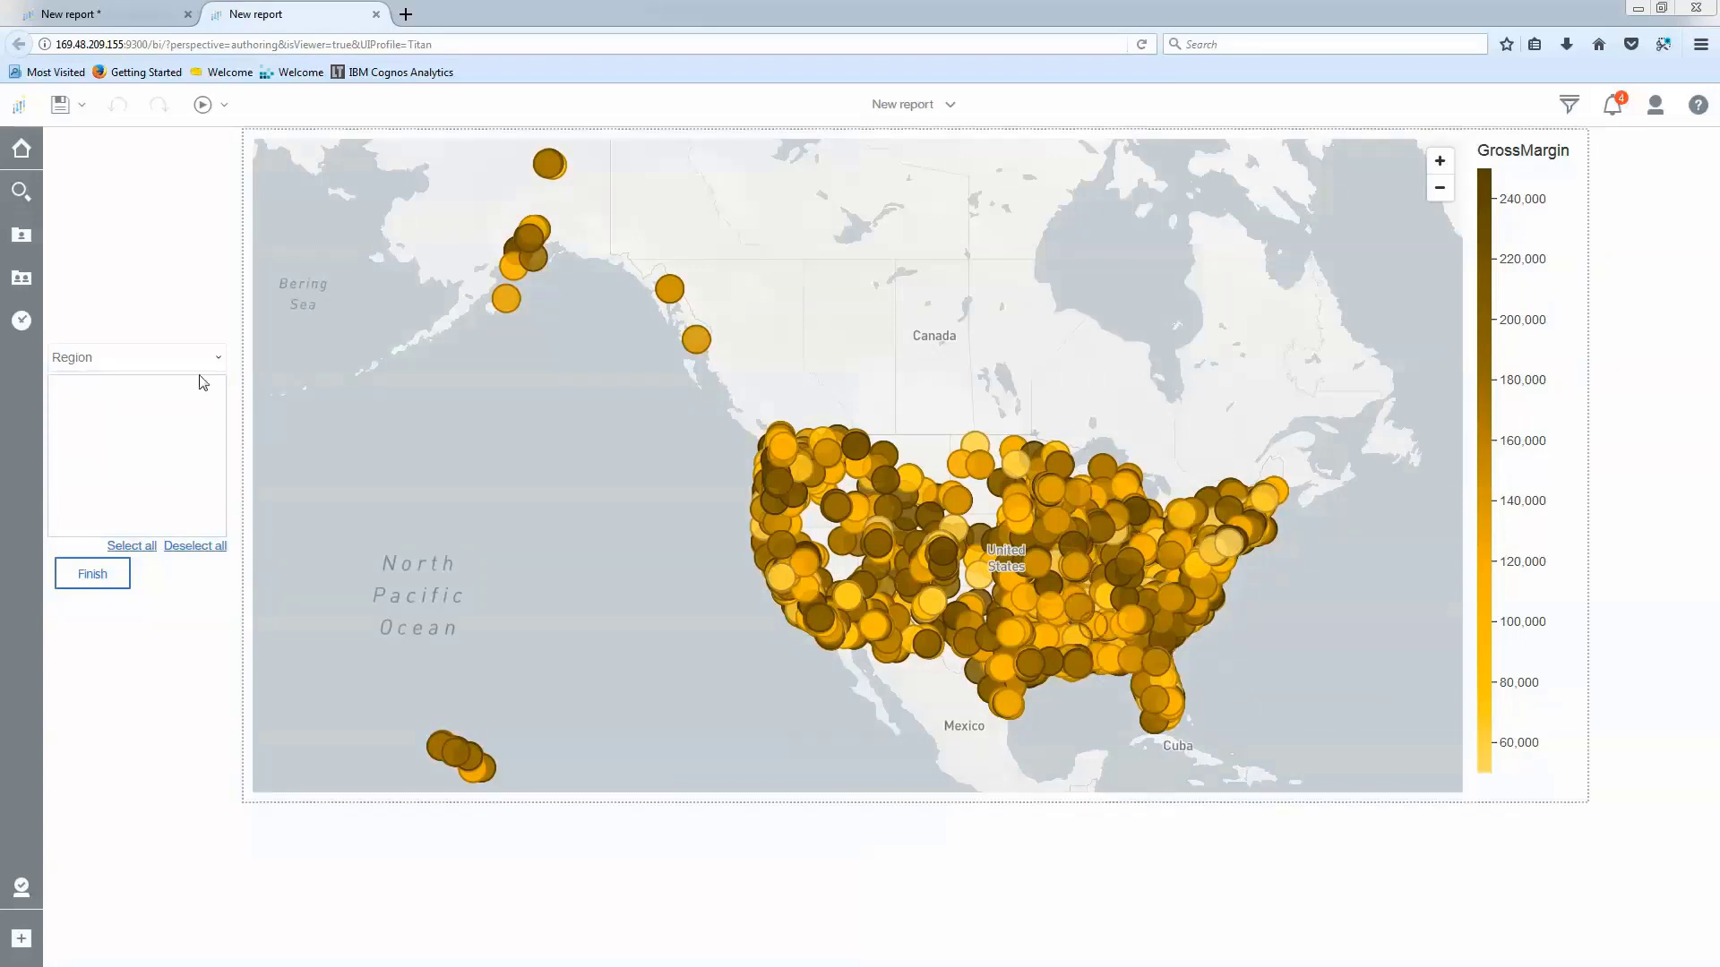
- In the running report, choose Region 6 in the Region prompt and submit it with Finish
{"action": "left_click", "coordinate": [180, 360]}
{"action": "scroll", "coordinate": [134, 475], "scroll_direction": "down", "scroll_amount": 1}
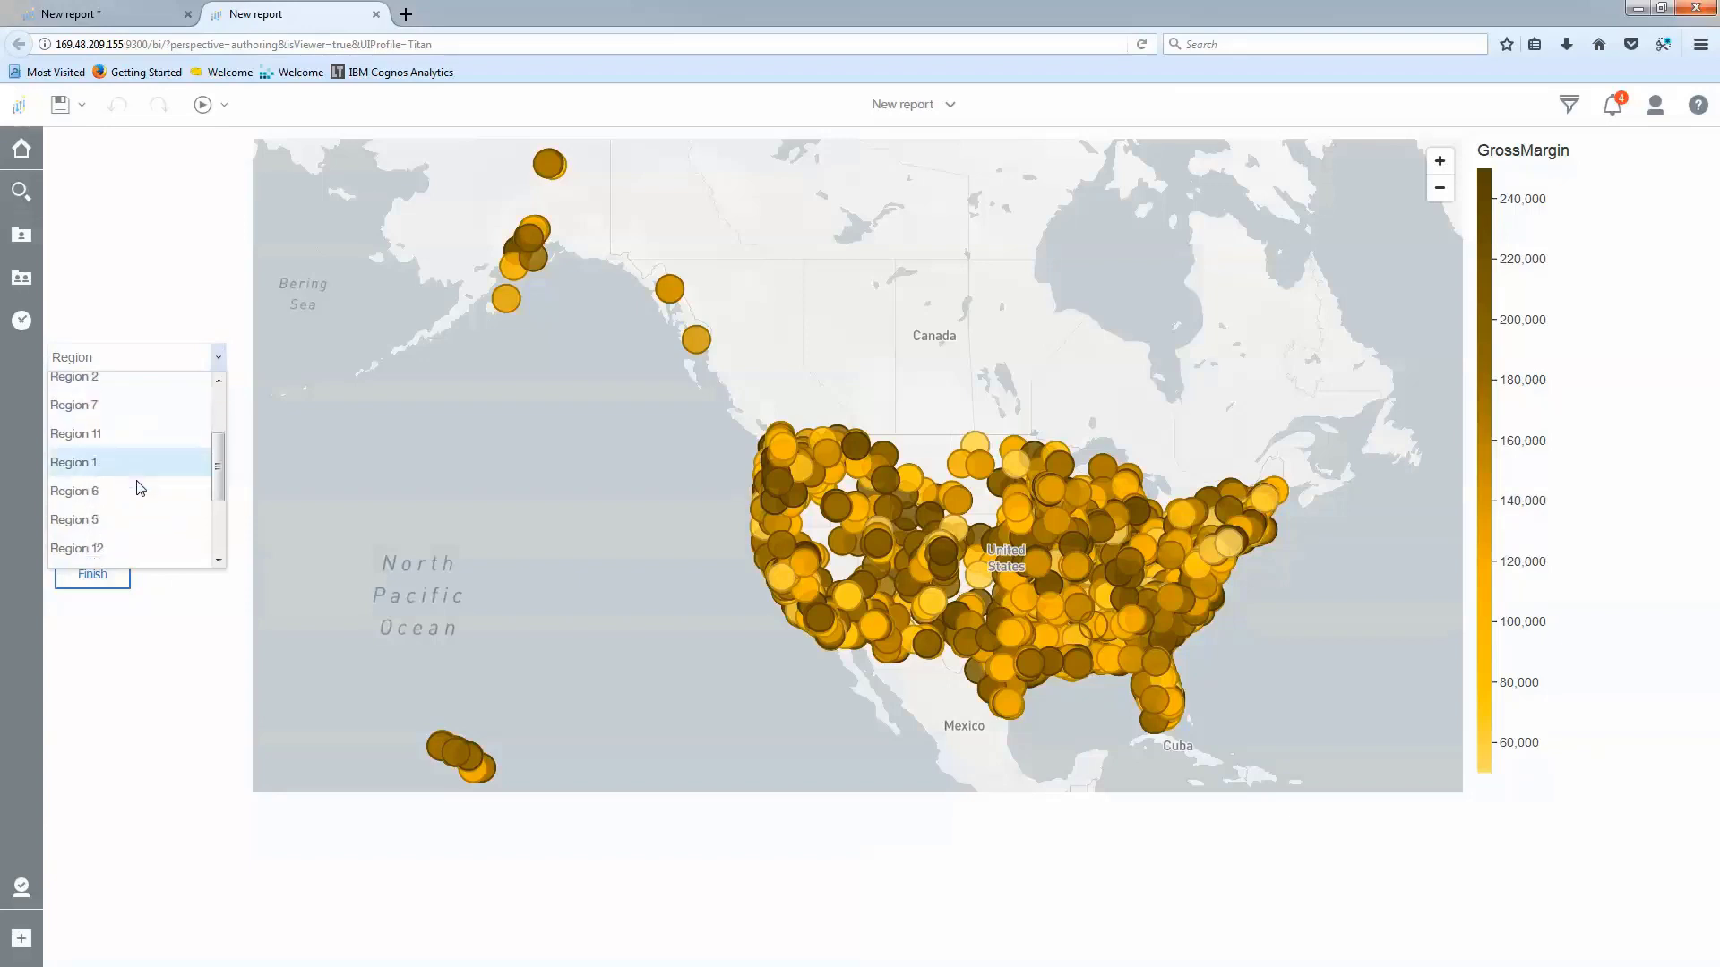
{"action": "left_click", "coordinate": [93, 495]}
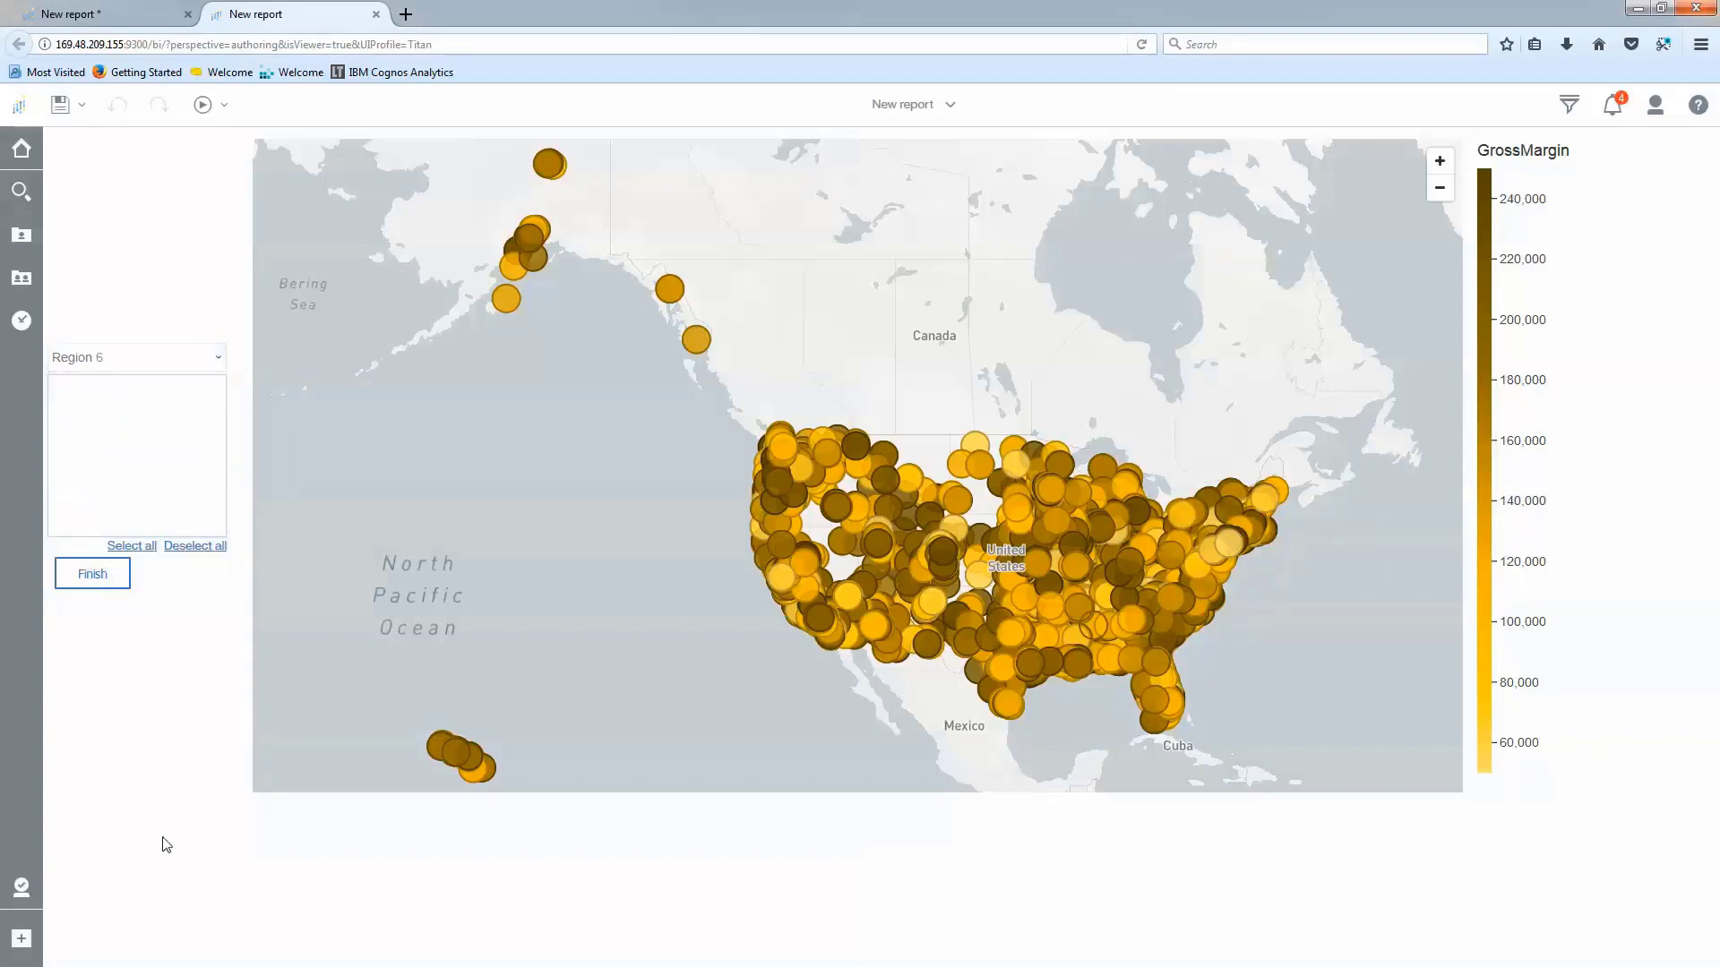
{"action": "left_click", "coordinate": [105, 575]}
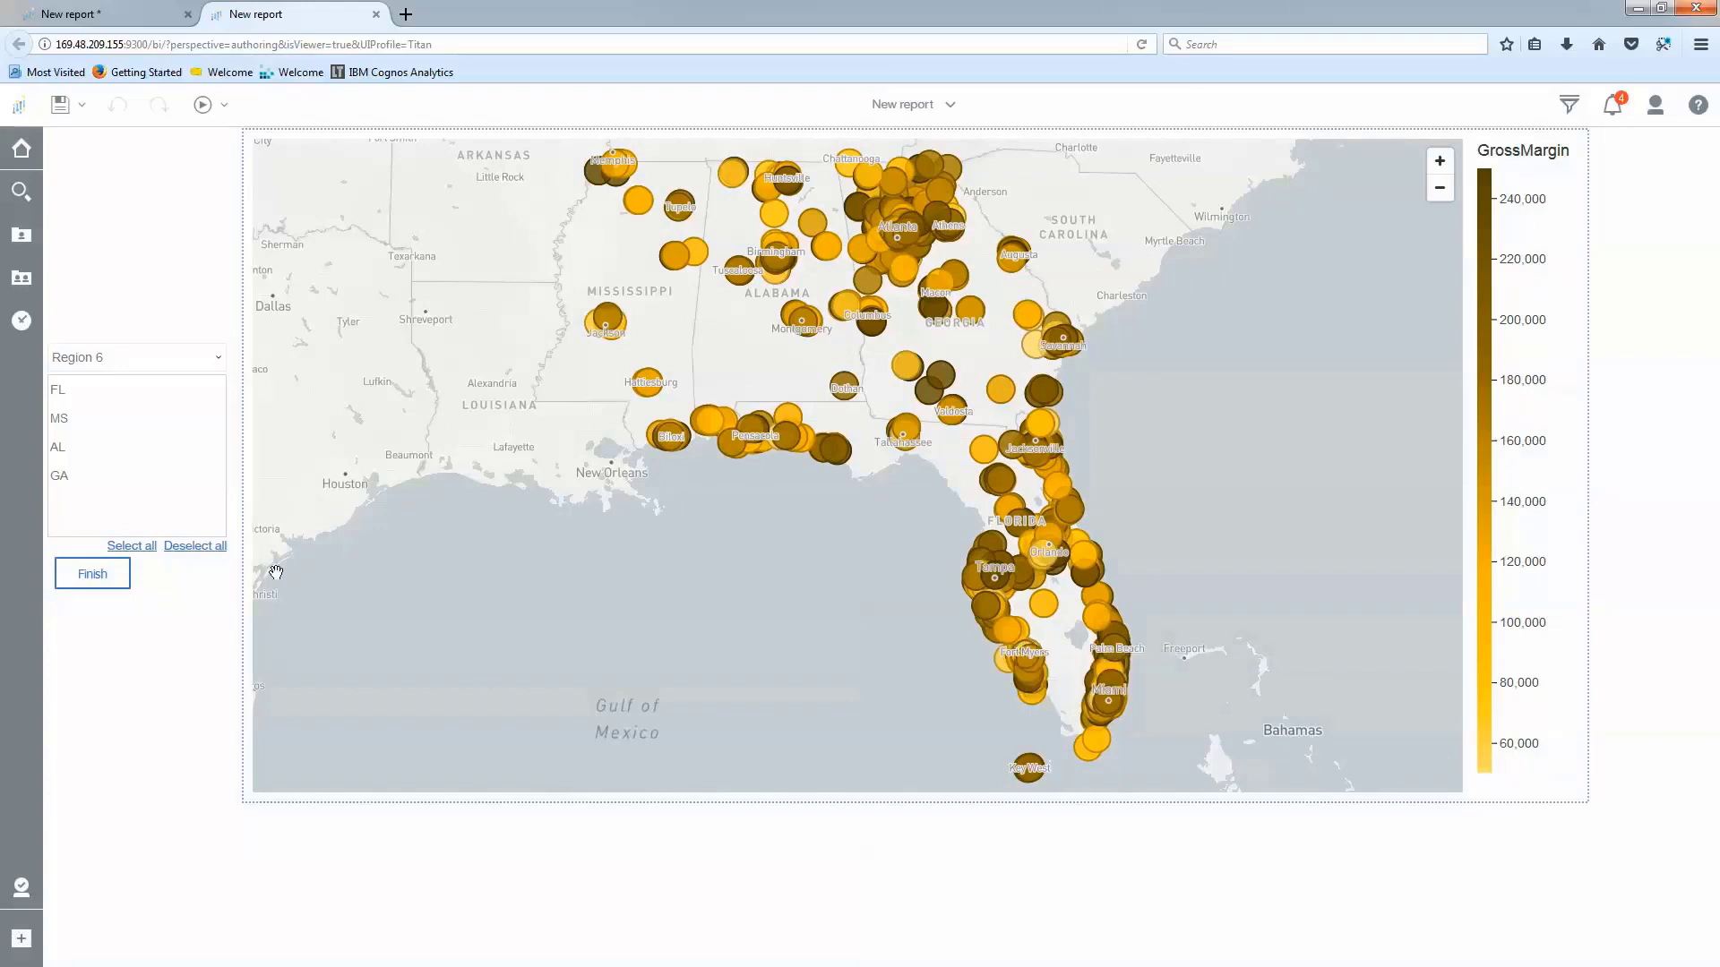
- Select FL and GA in the state list and submit them with Finish
{"action": "left_click", "coordinate": [161, 390]}
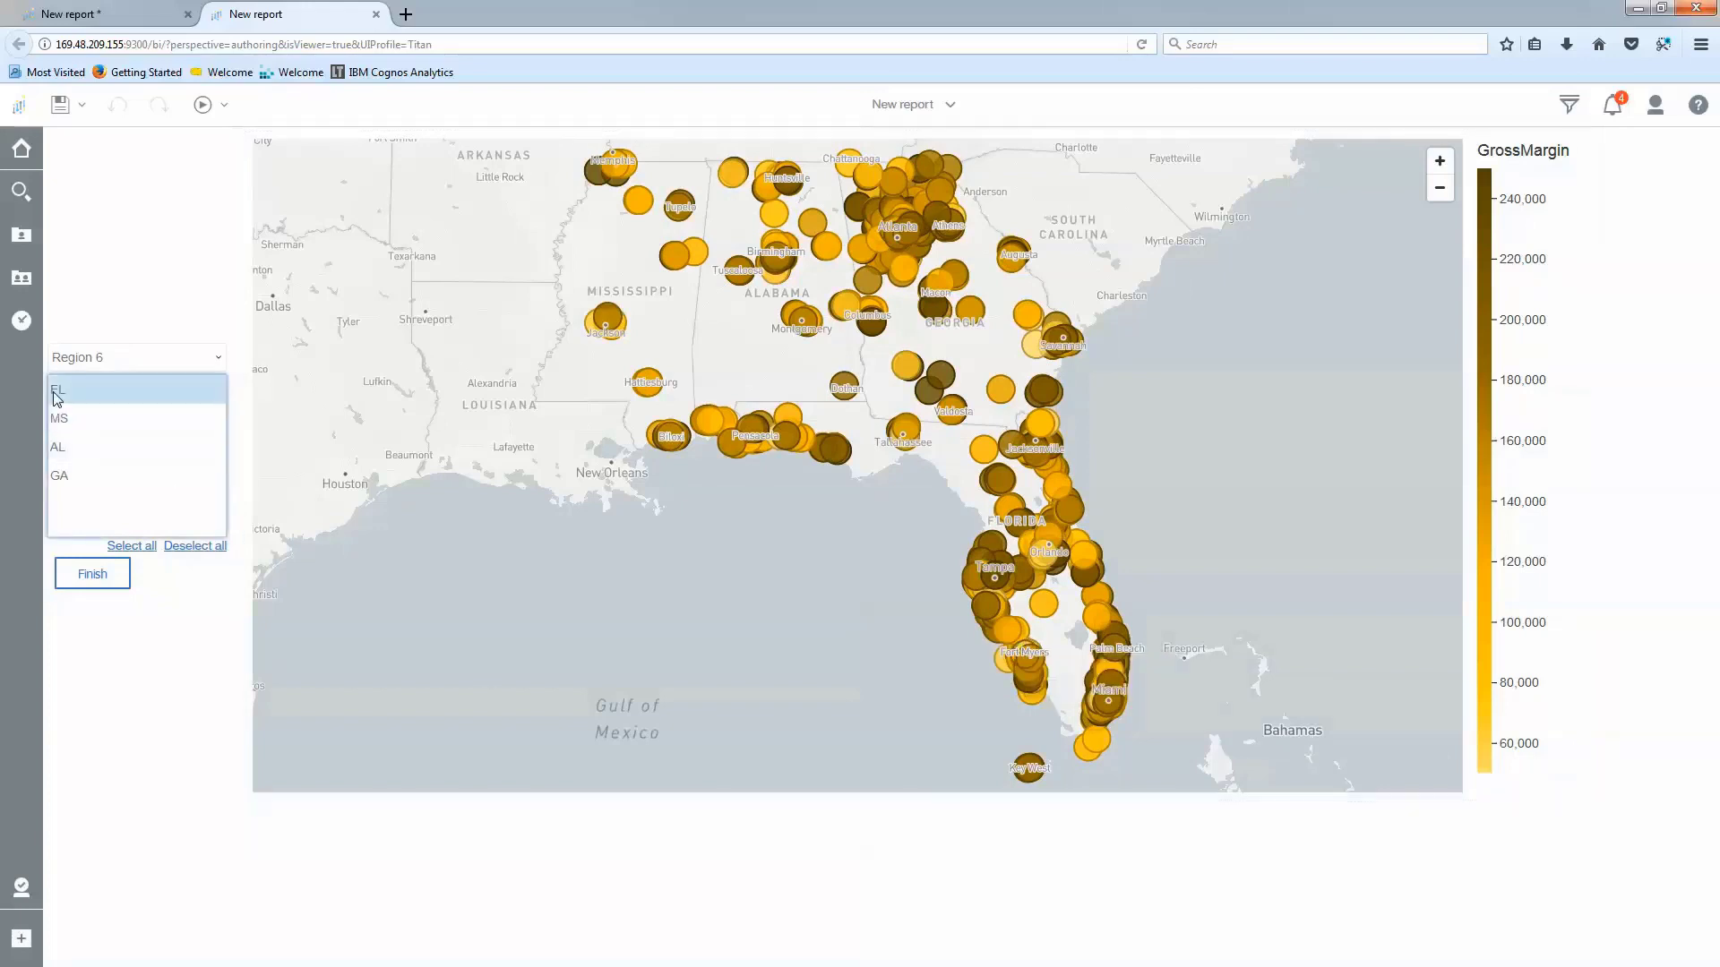
{"action": "left_click", "coordinate": [74, 486]}
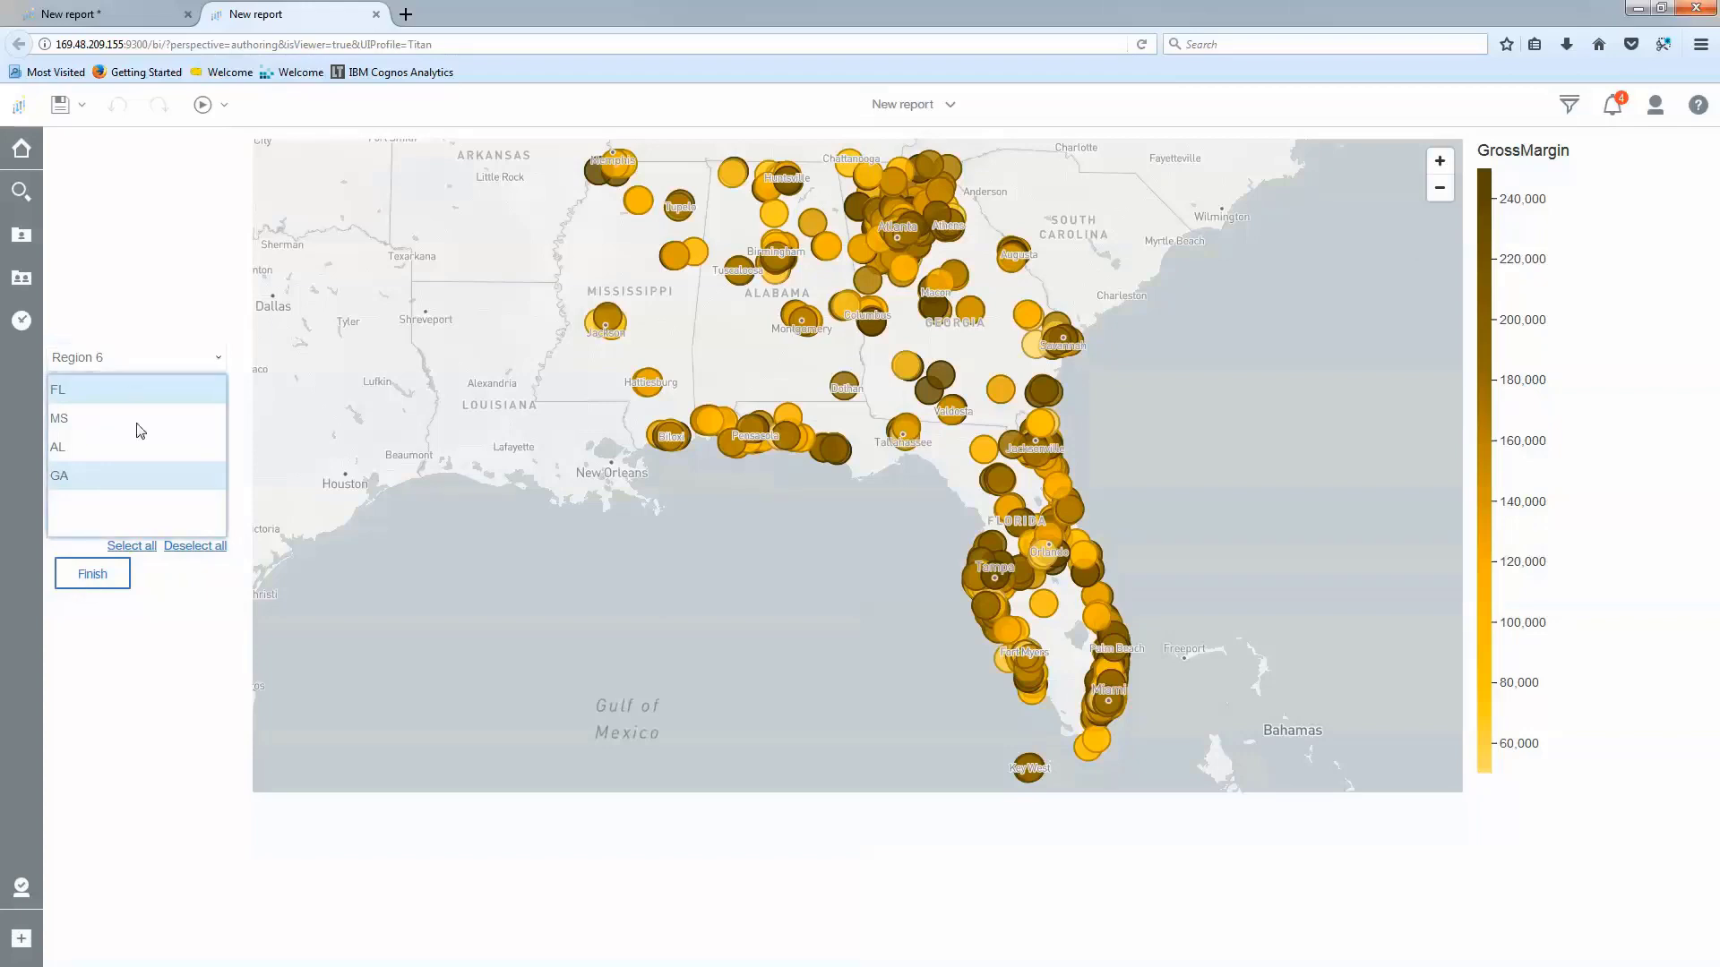
{"action": "left_click", "coordinate": [93, 576]}
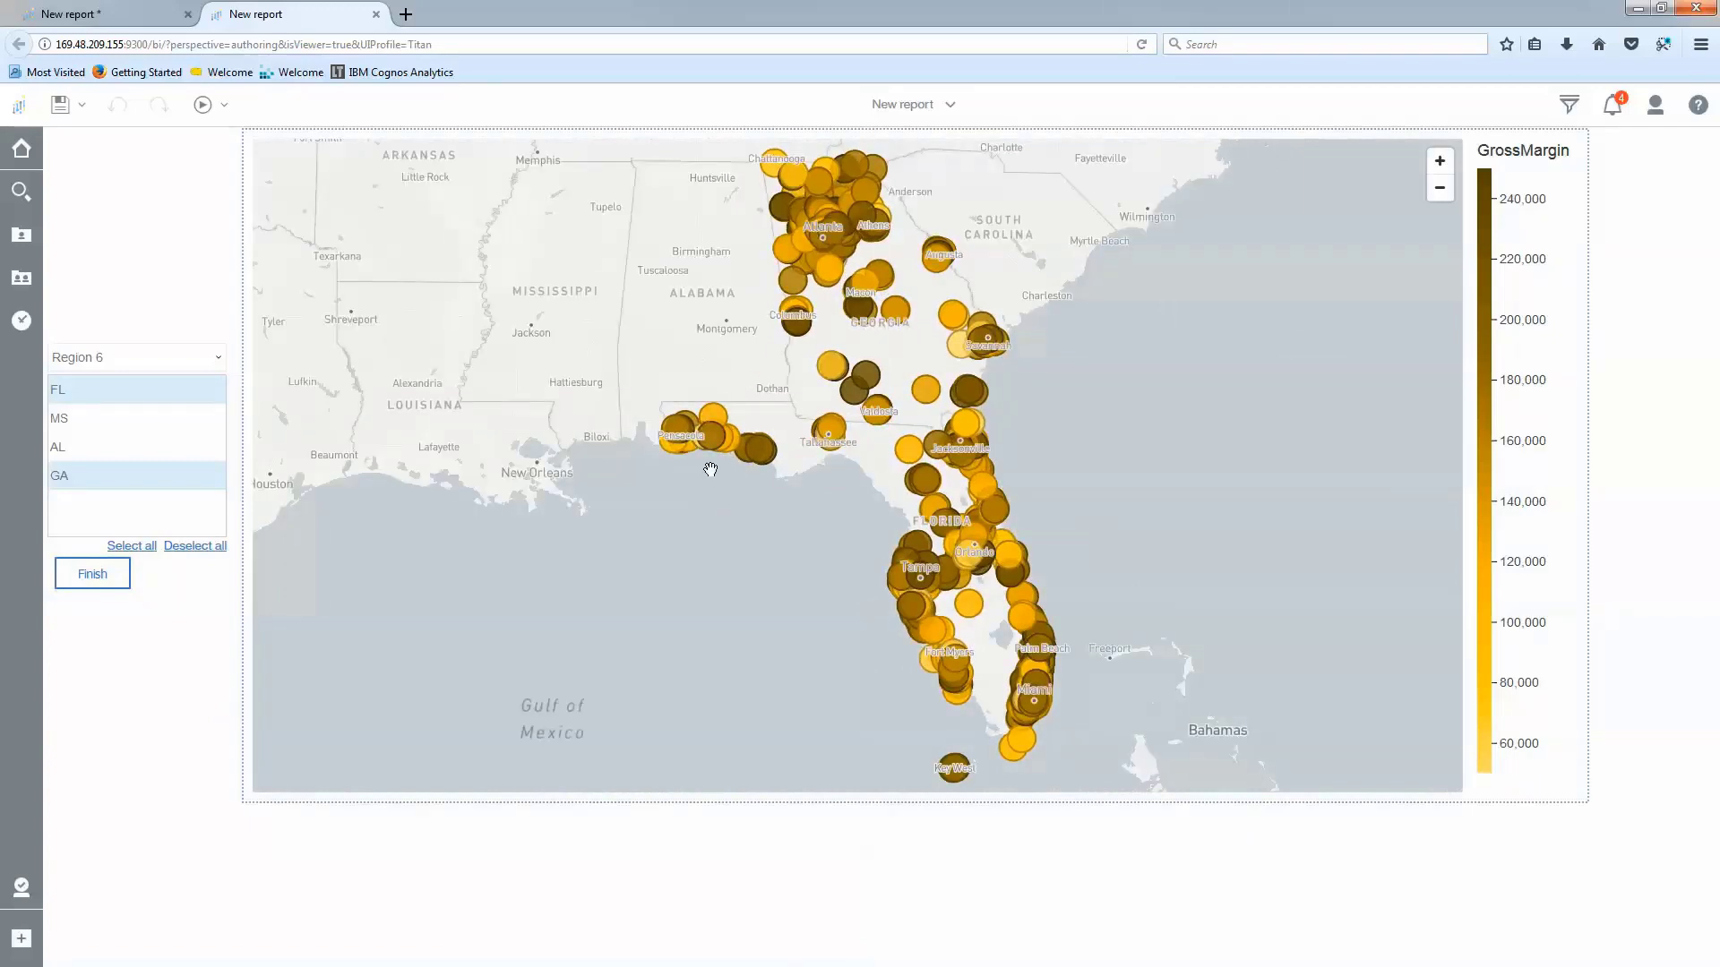
- Zoom in and pan the map to frame the store points along the Pensacola coast
{"action": "scroll", "coordinate": [710, 470], "scroll_direction": "up", "scroll_amount": 4}
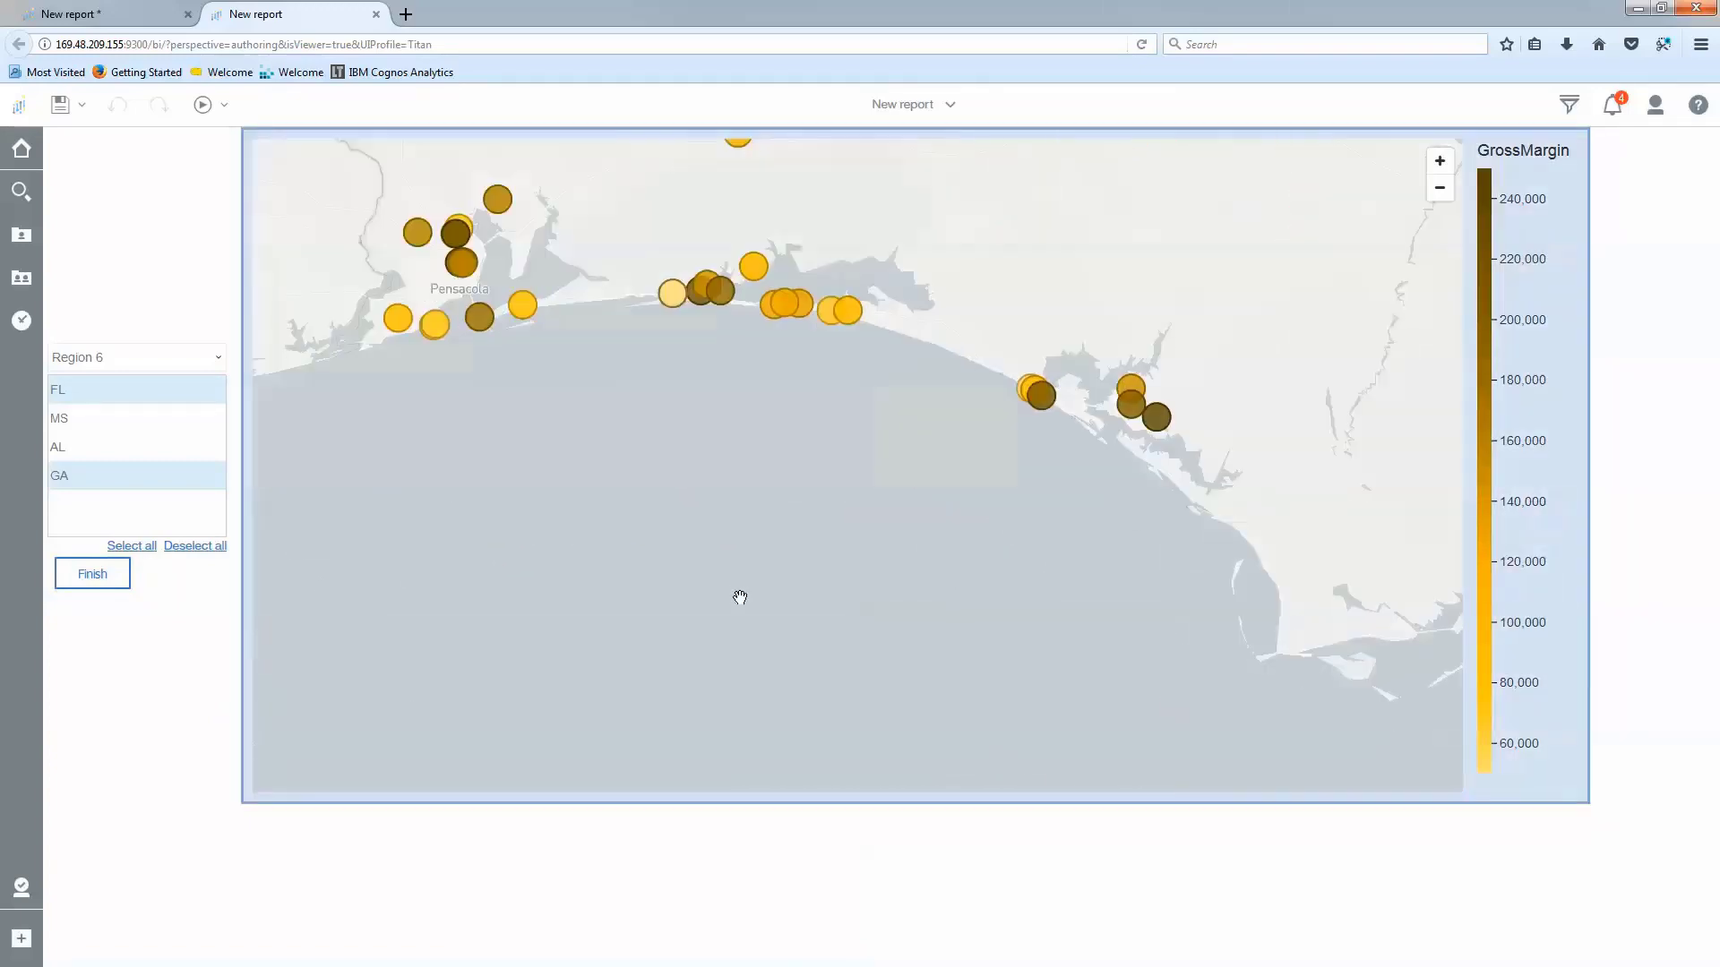
{"action": "scroll", "coordinate": [740, 597], "scroll_direction": "up", "scroll_amount": 1}
{"action": "left_click_drag", "start_coordinate": [718, 603], "coordinate": [776, 806]}
{"action": "left_click_drag", "start_coordinate": [480, 526], "coordinate": [625, 559]}
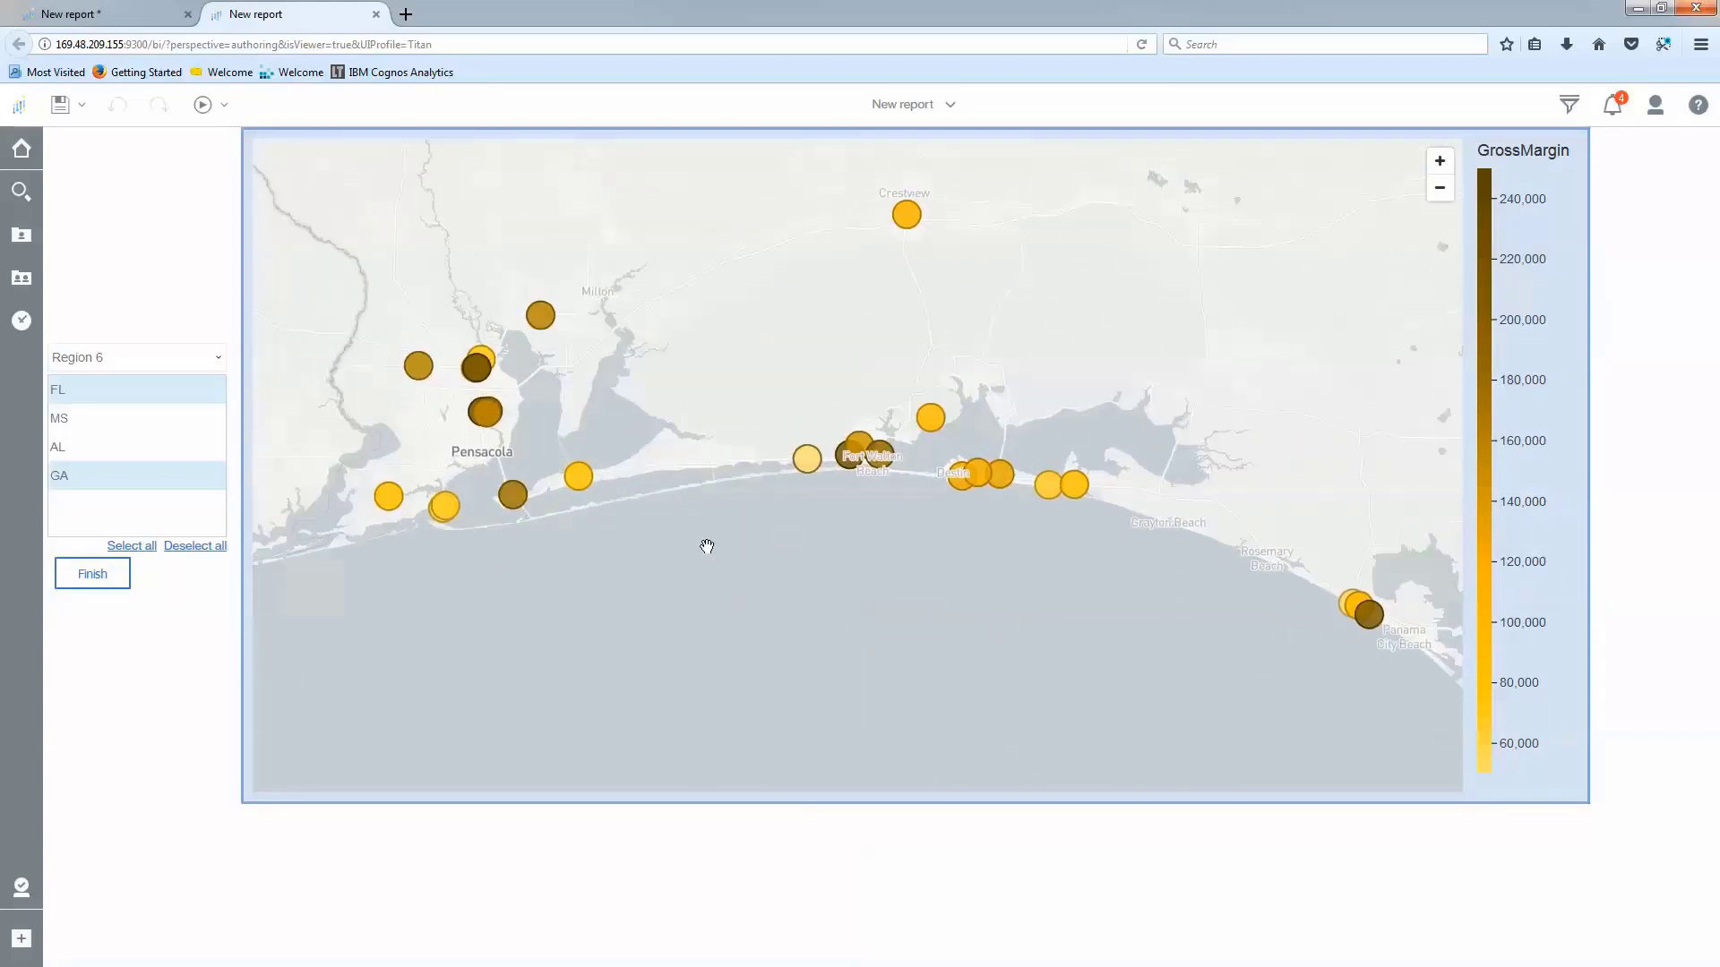
{"action": "mouse_move", "coordinate": [476, 374]}
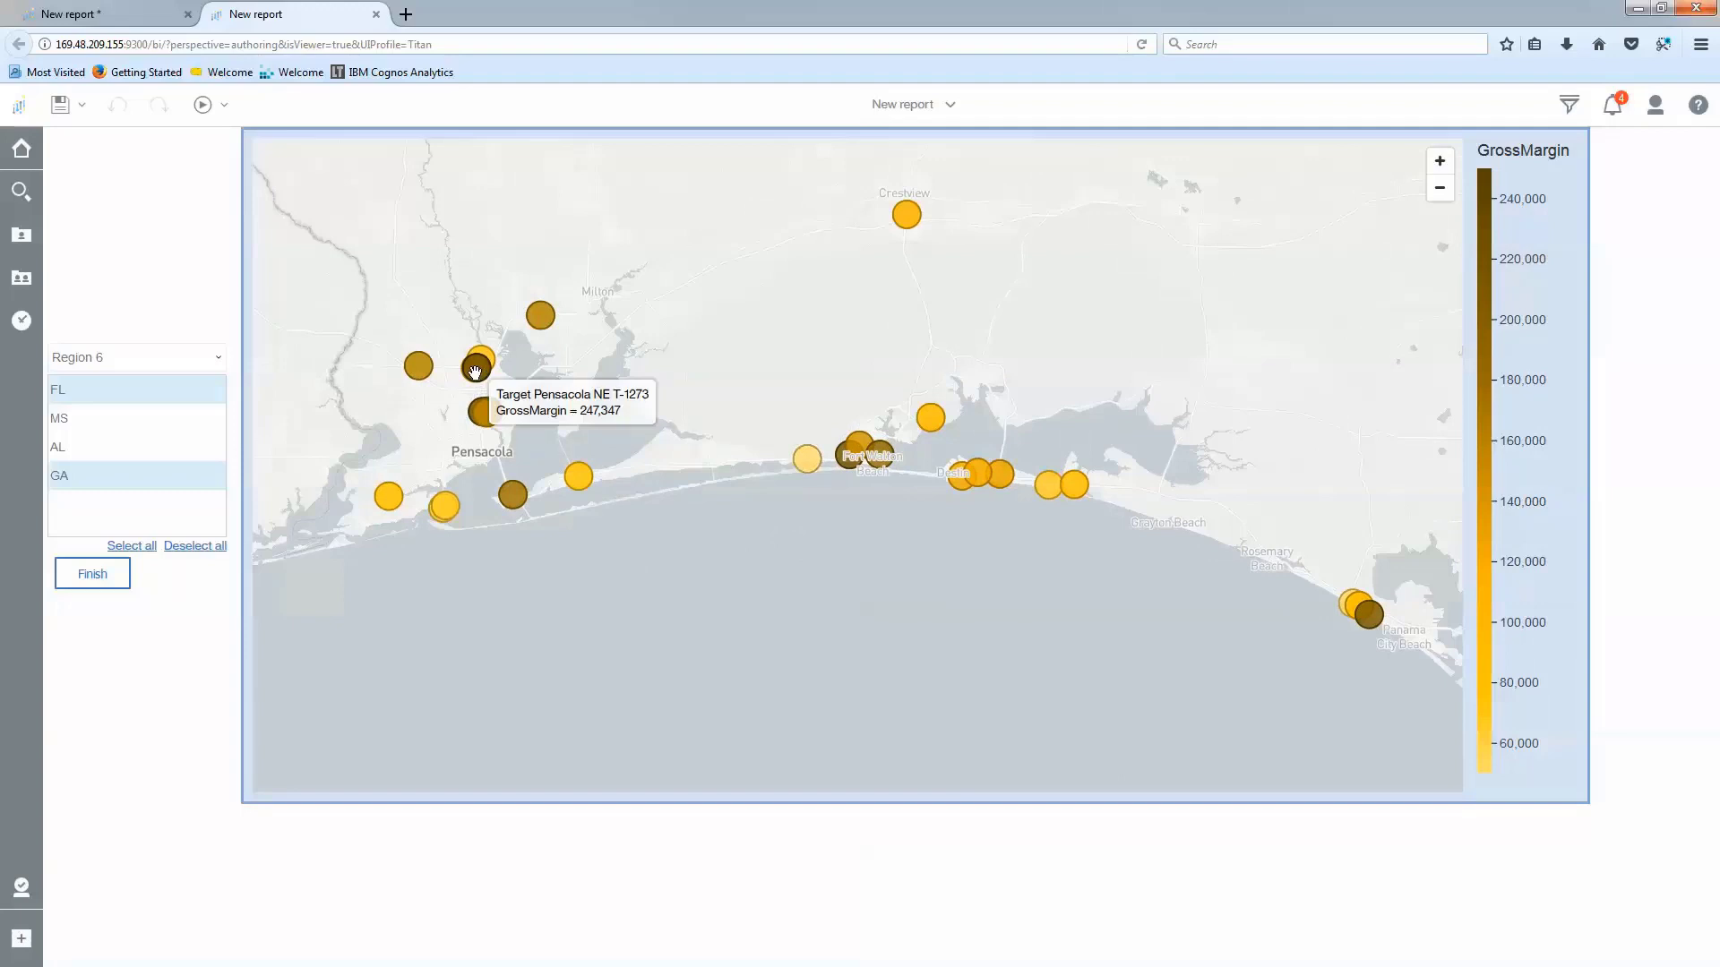